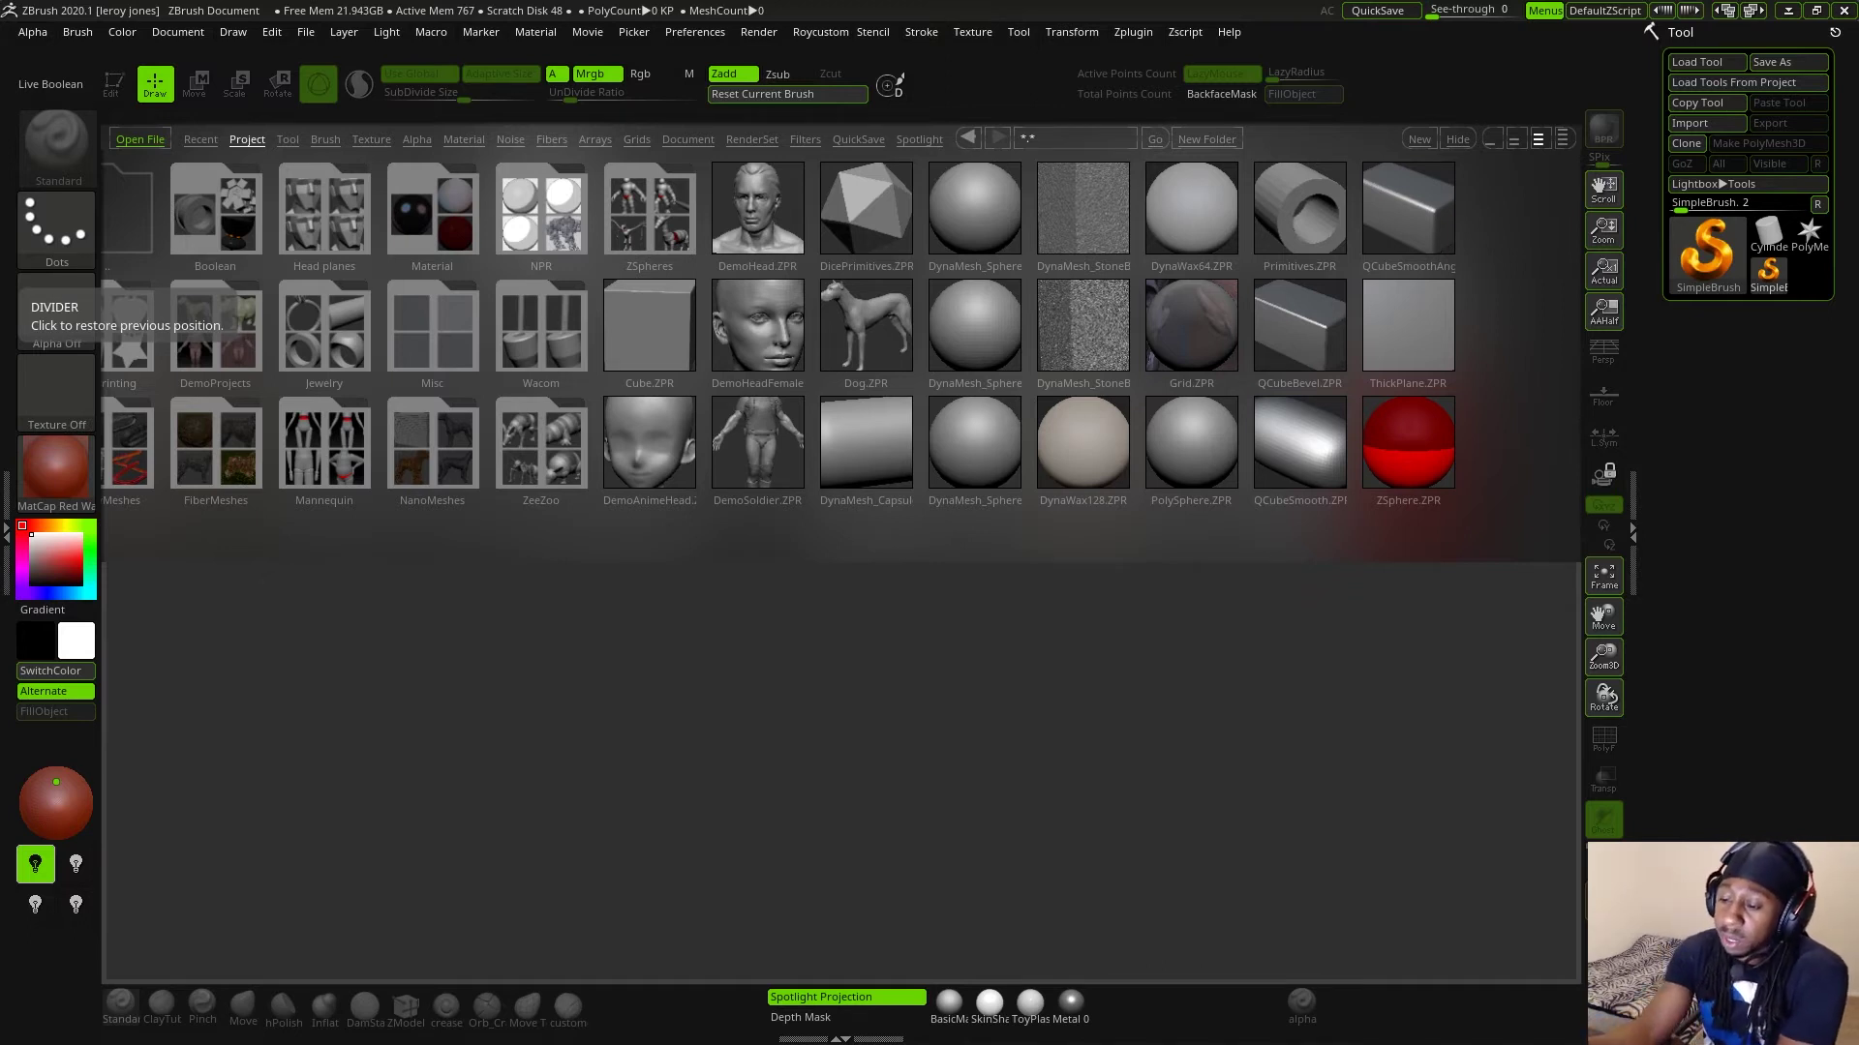
# - Show LightBox's Alpha library, listing skin alphas like Leathery Skin67 and Scaly Skin_22
pyautogui.click(417, 138)
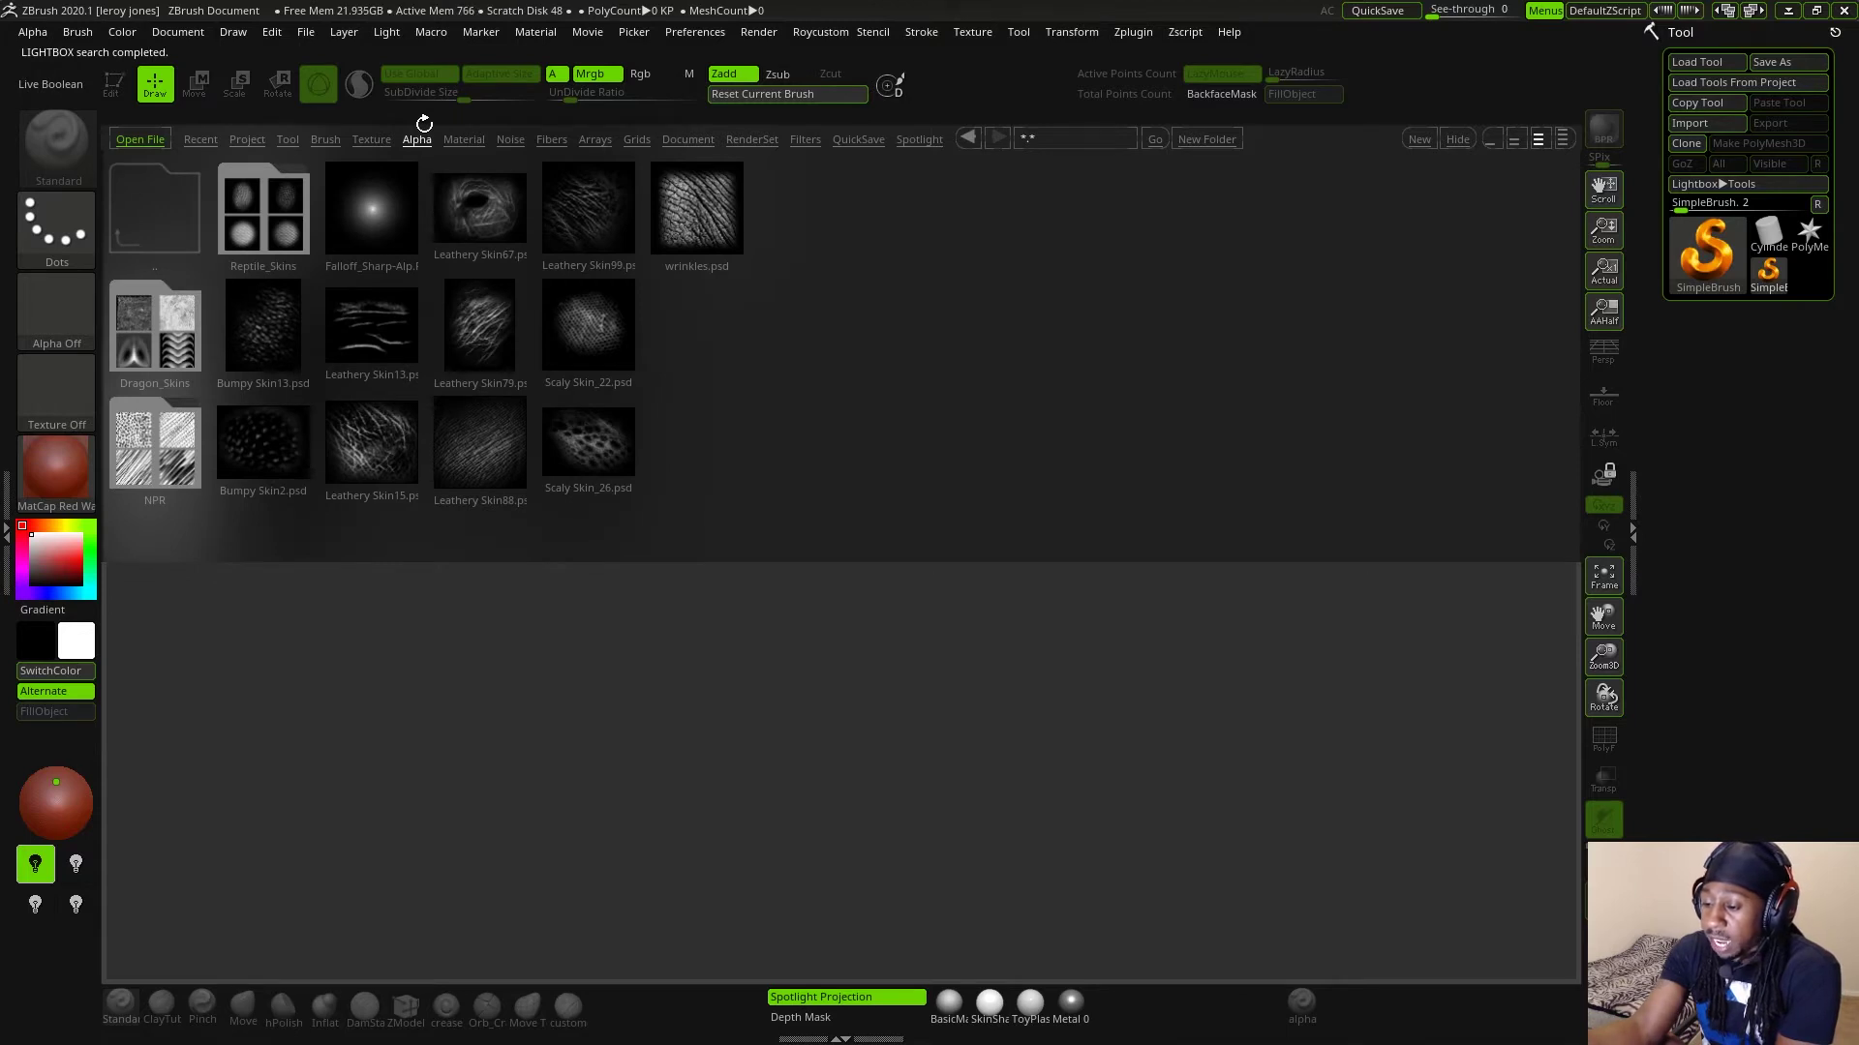
# - Load Leathery Skin67 and Leathery Skin99 as alphas and Bumpy Skin13 as the brush texture
pyautogui.doubleClick(505, 219)
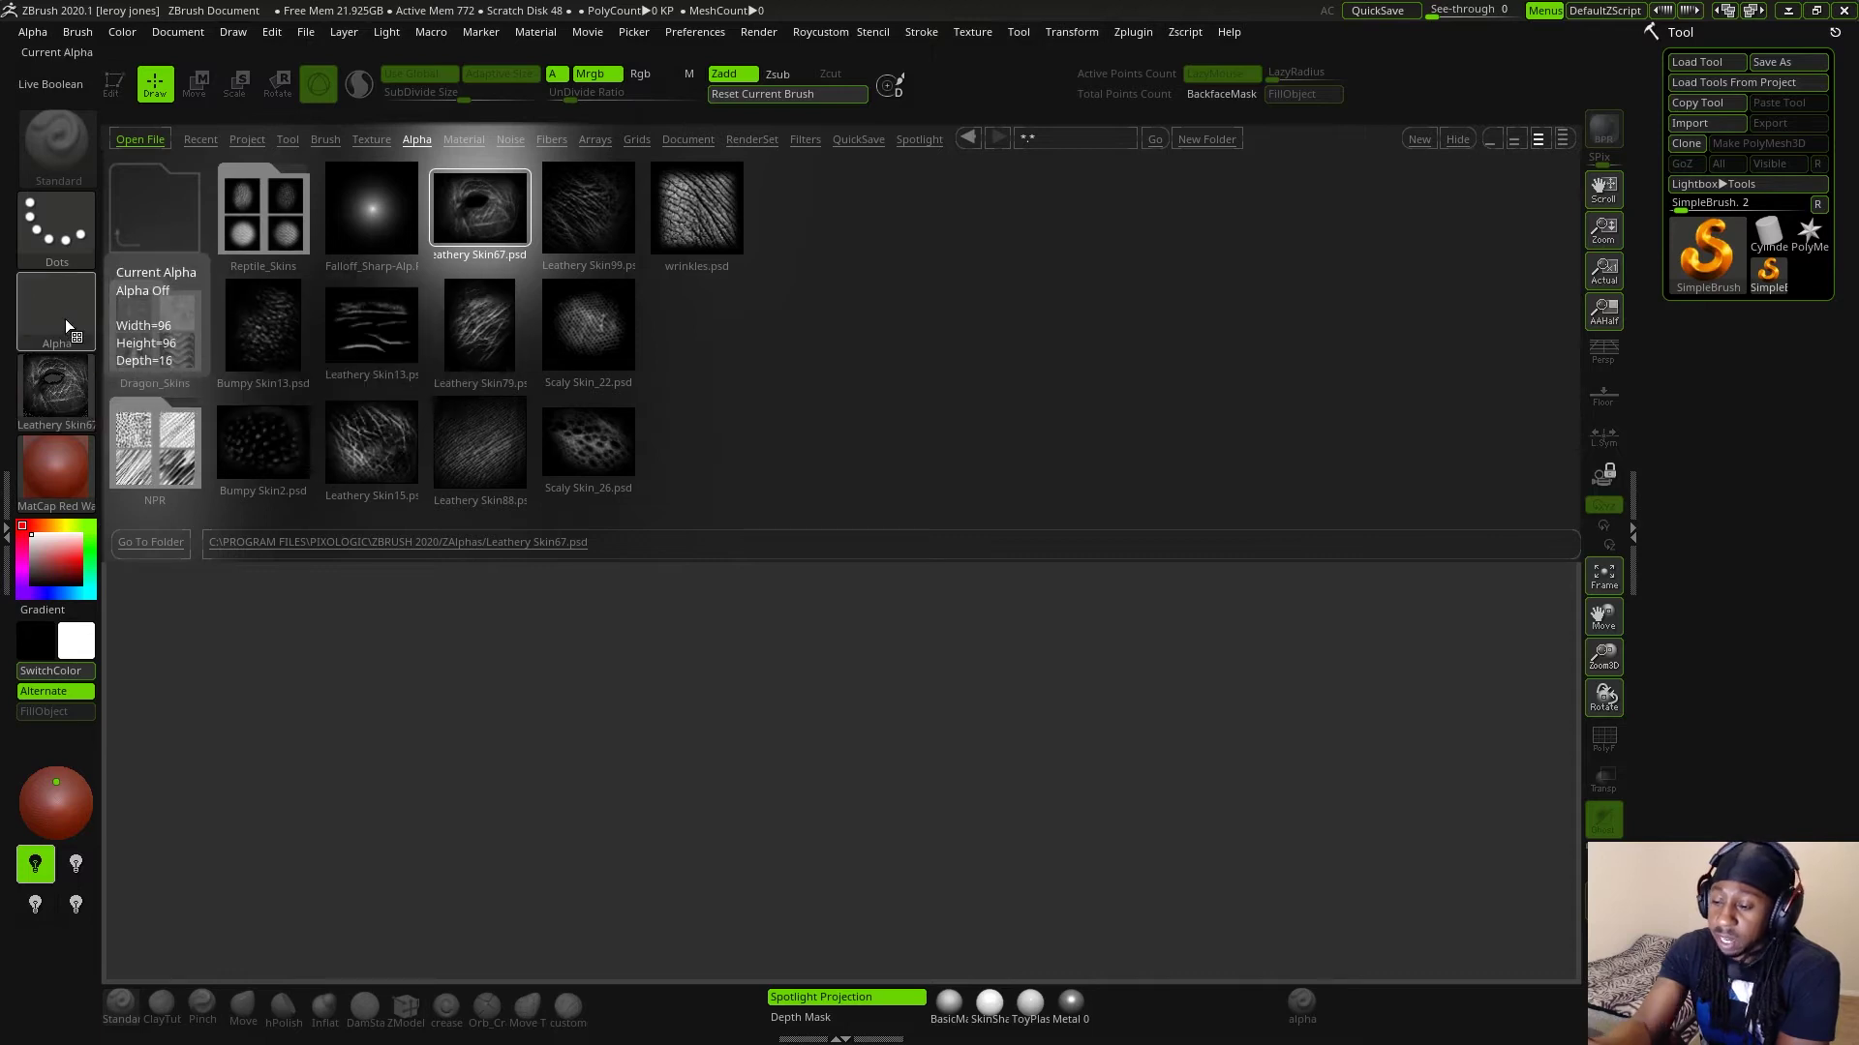
pyautogui.click(590, 212)
pyautogui.click(589, 212)
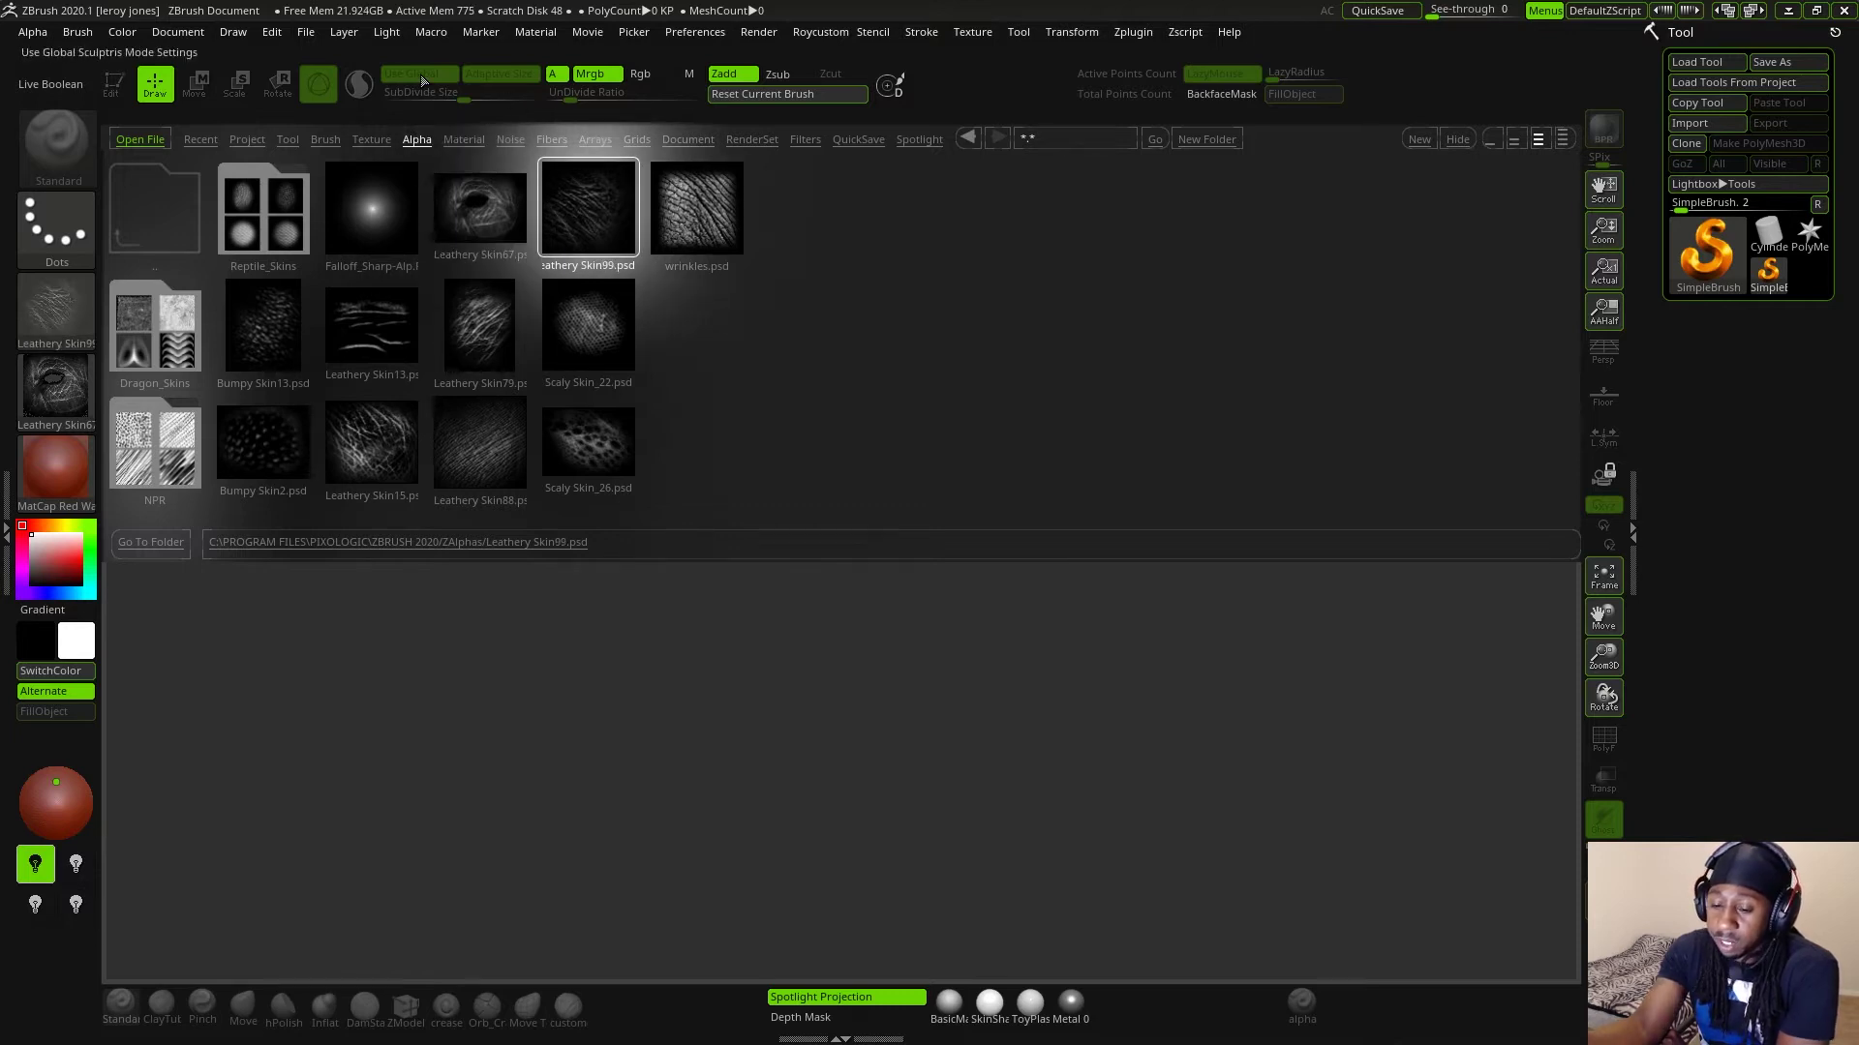
pyautogui.moveTo(90, 327)
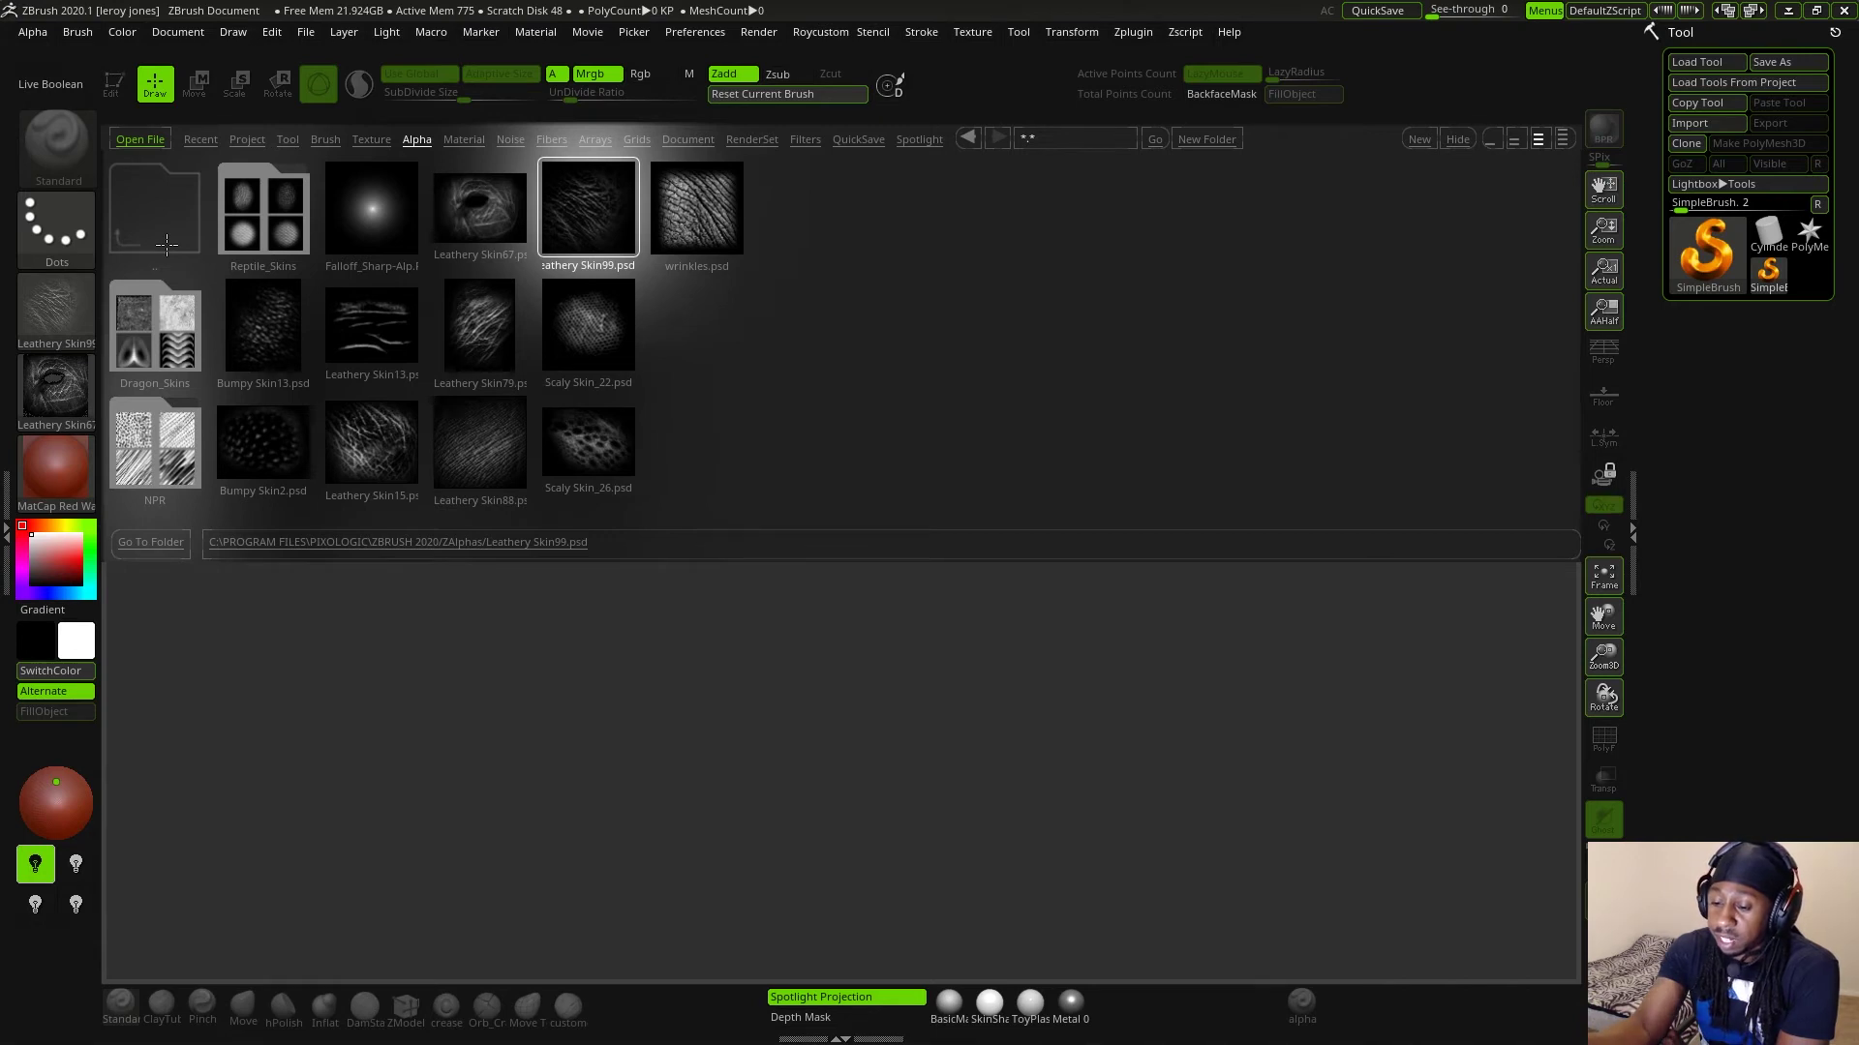
pyautogui.click(271, 336)
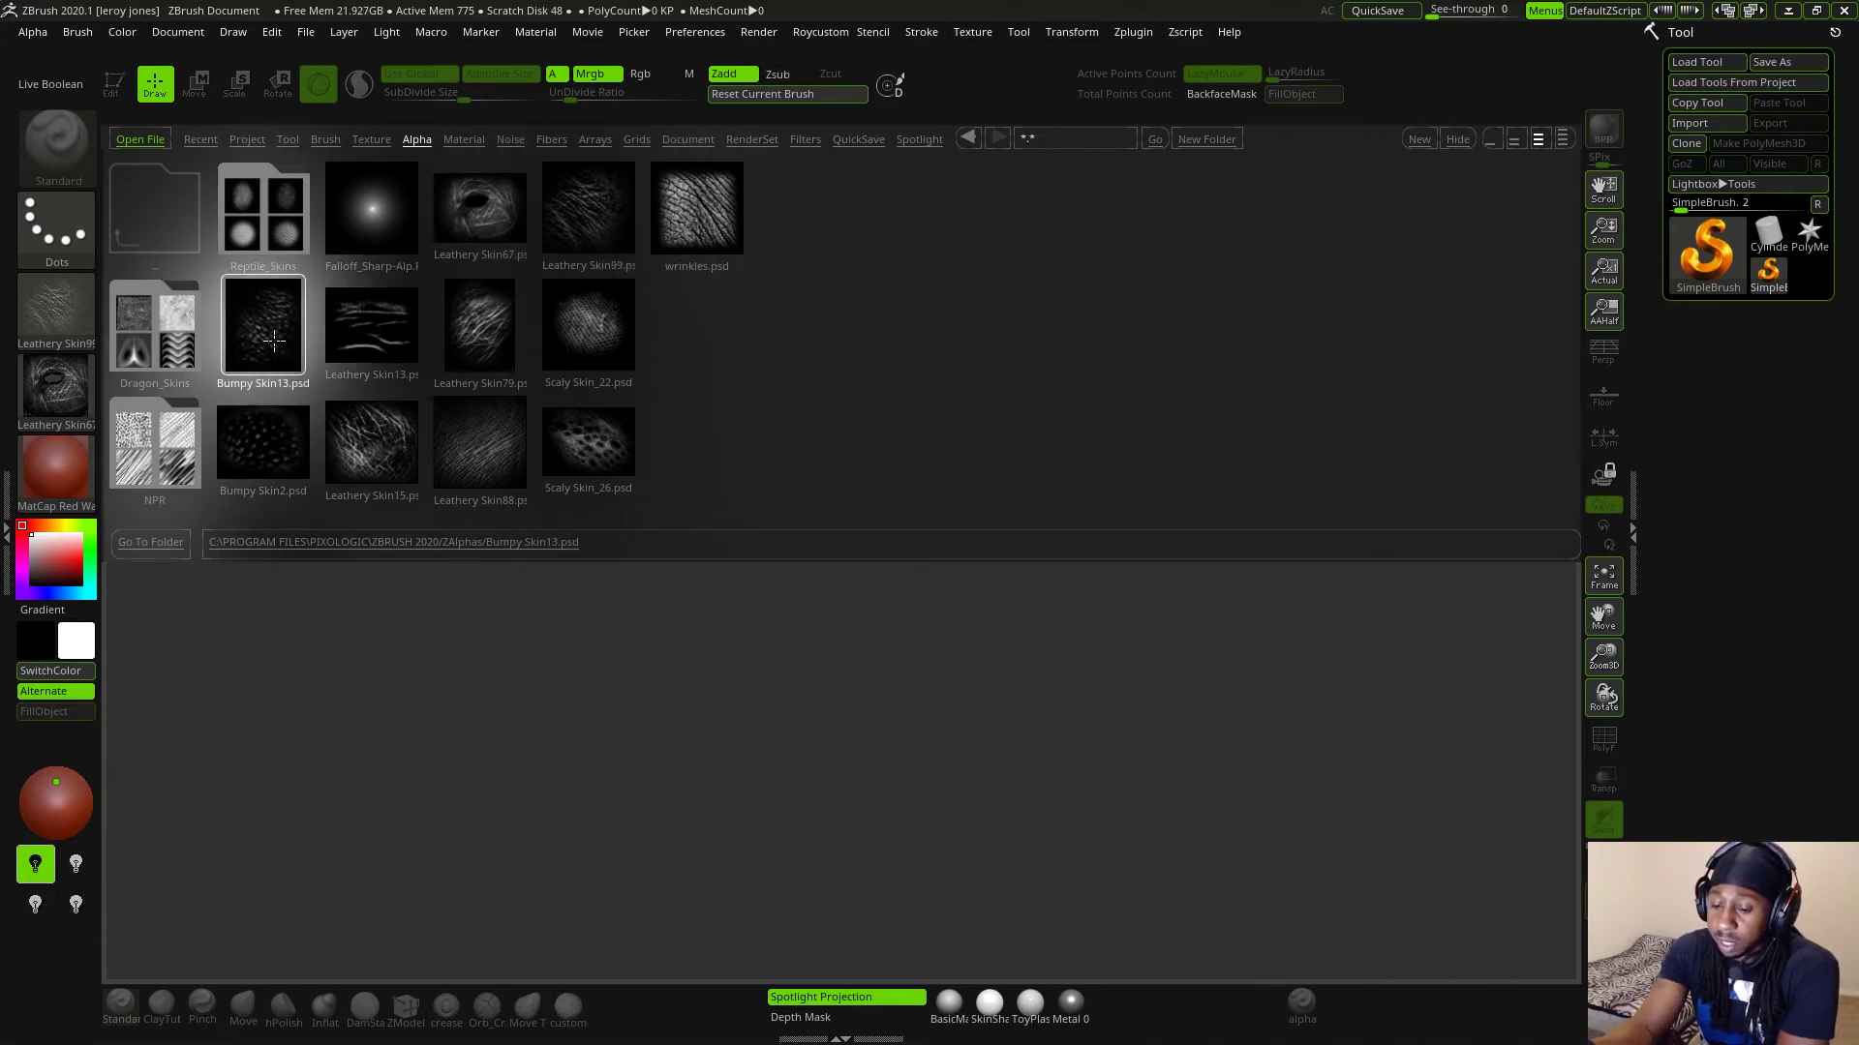
pyautogui.doubleClick(278, 336)
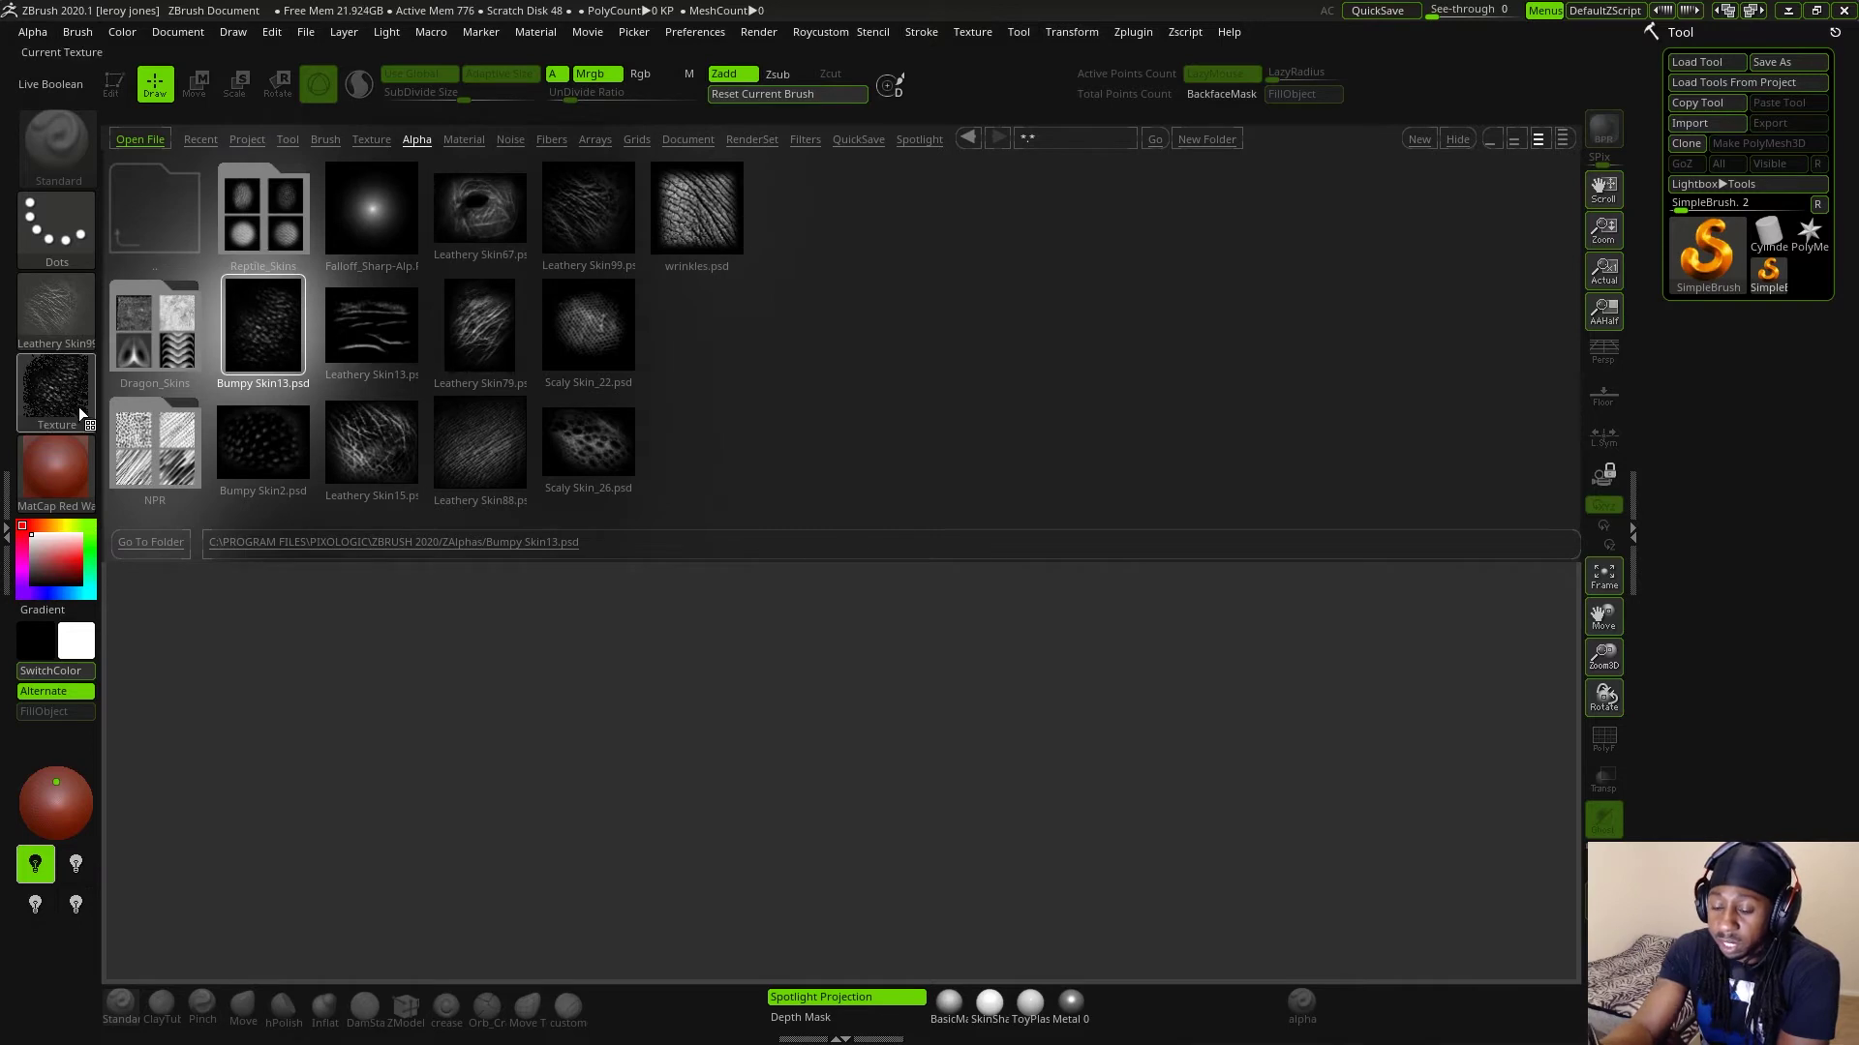
# - Make Leathery Skin13 the current alpha and return LightBox to the Project files
pyautogui.moveTo(86, 366)
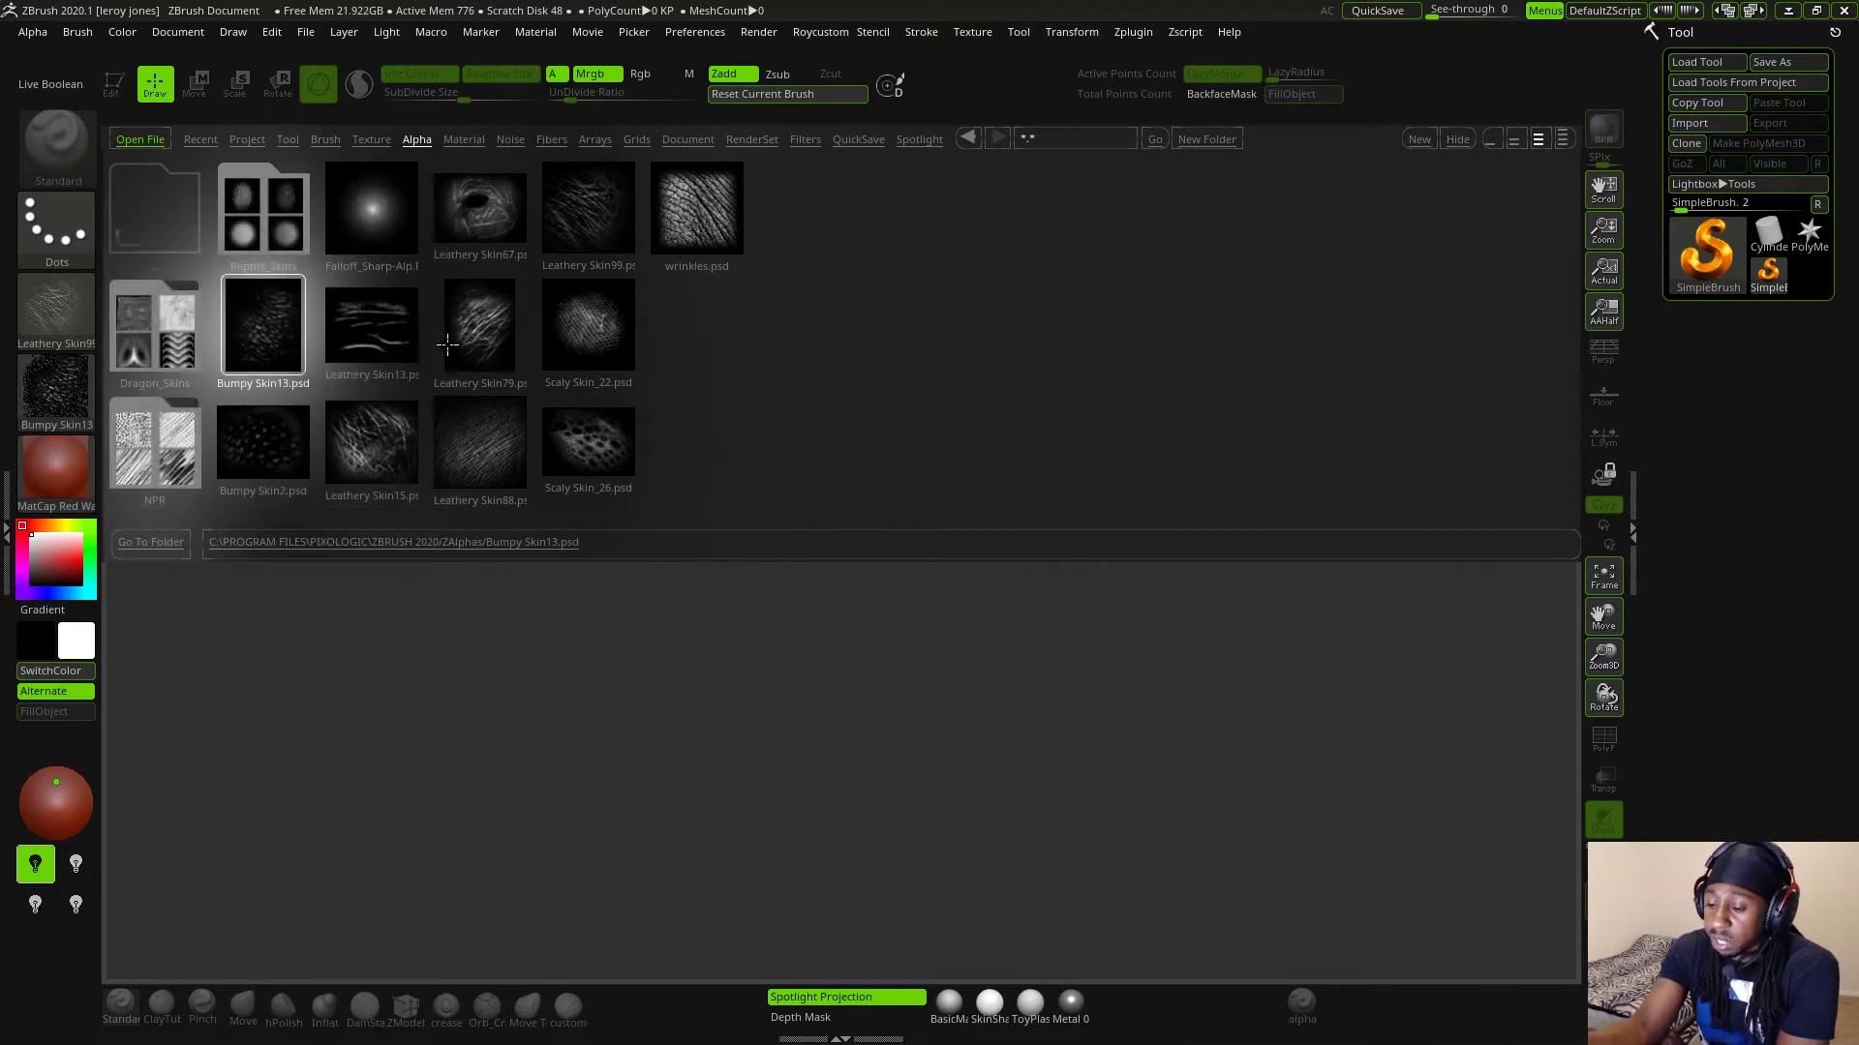
pyautogui.click(379, 331)
pyautogui.doubleClick(383, 335)
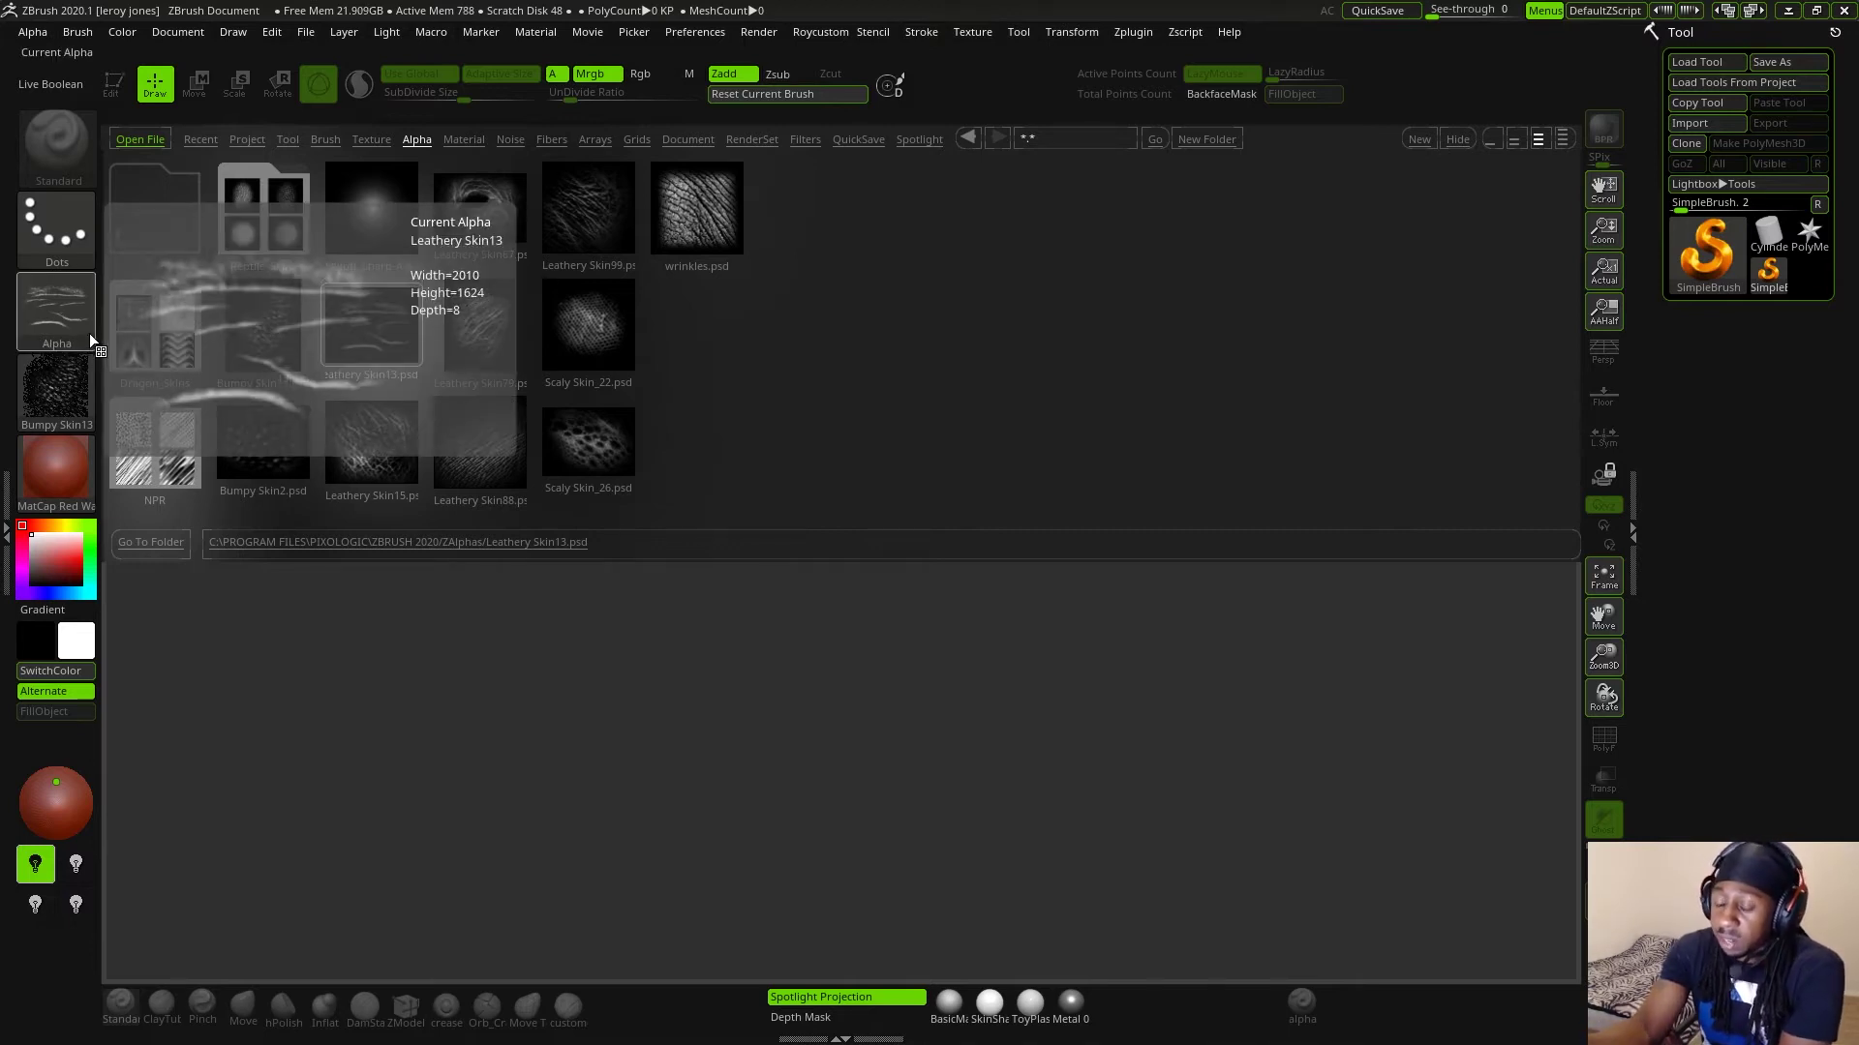
pyautogui.click(248, 138)
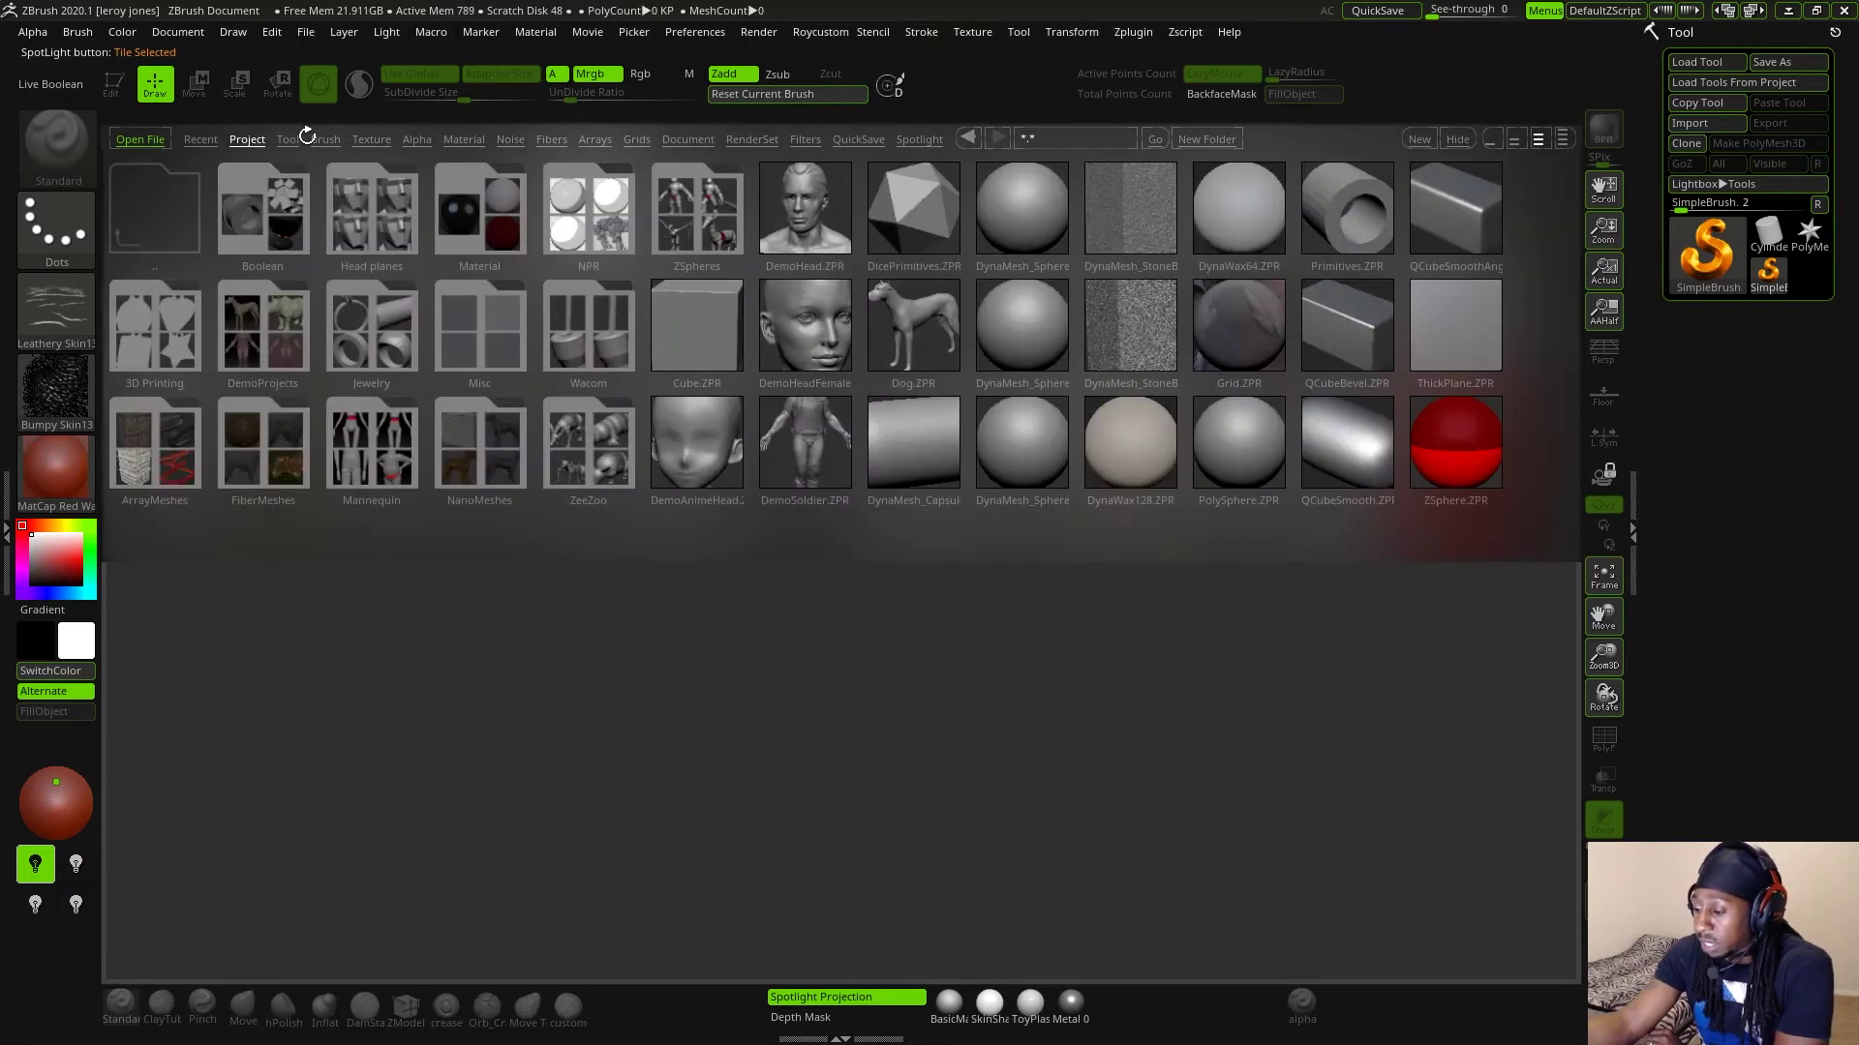
# - Open Dog.ZPR and divide it to SDiv 6 (about 8.176 million points), framing the flank
pyautogui.doubleClick(927, 329)
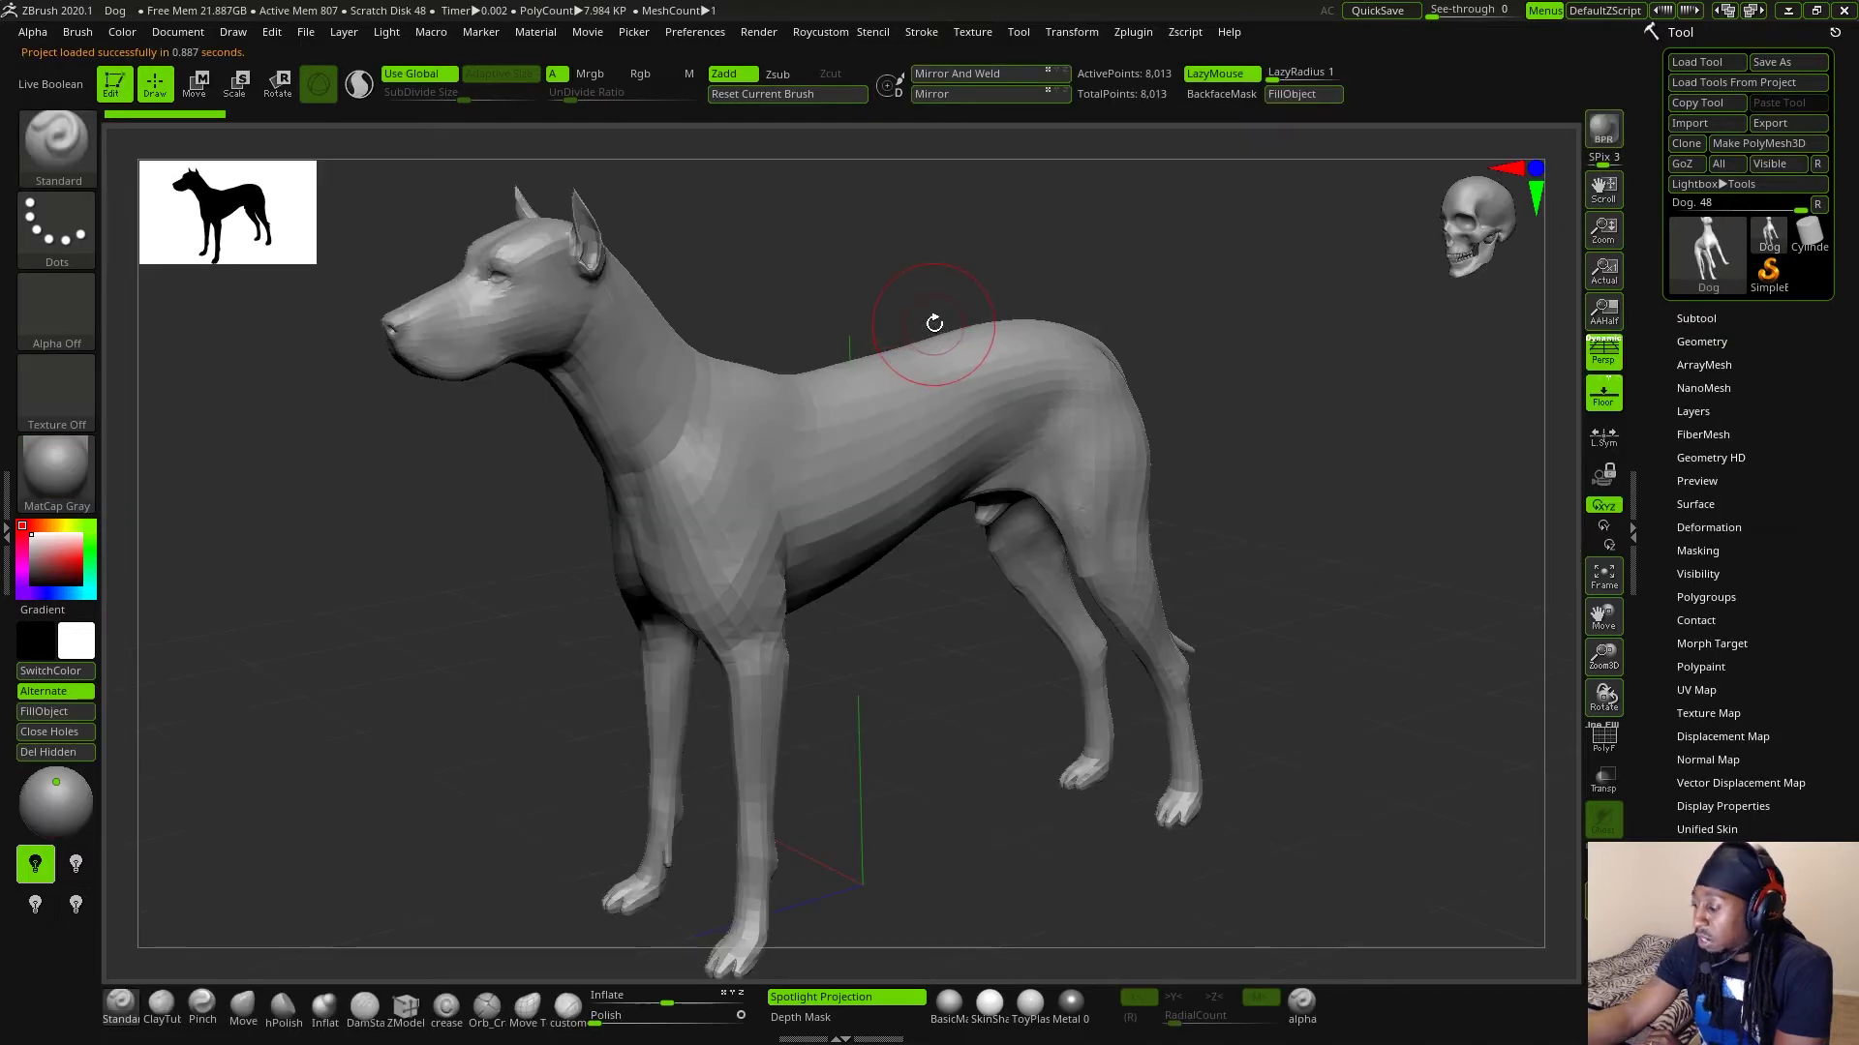
pyautogui.click(1706, 341)
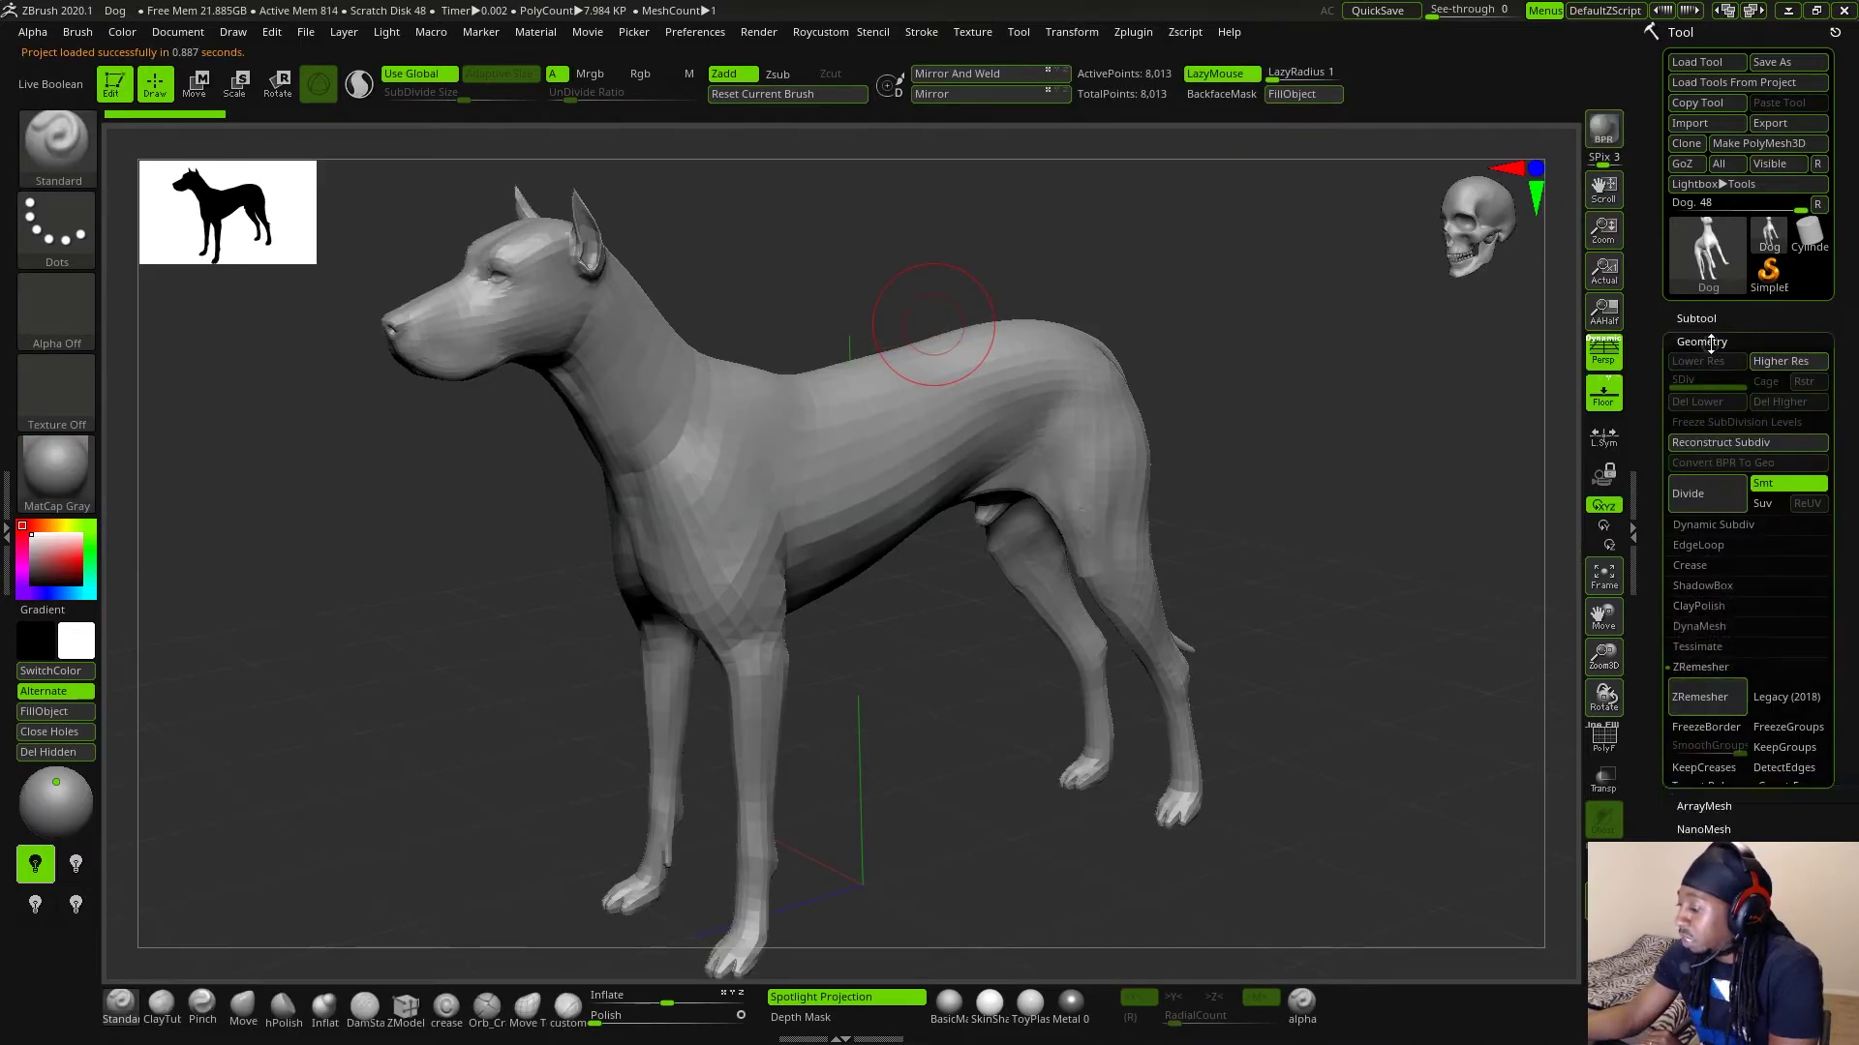
pyautogui.click(1687, 496)
pyautogui.click(1692, 498)
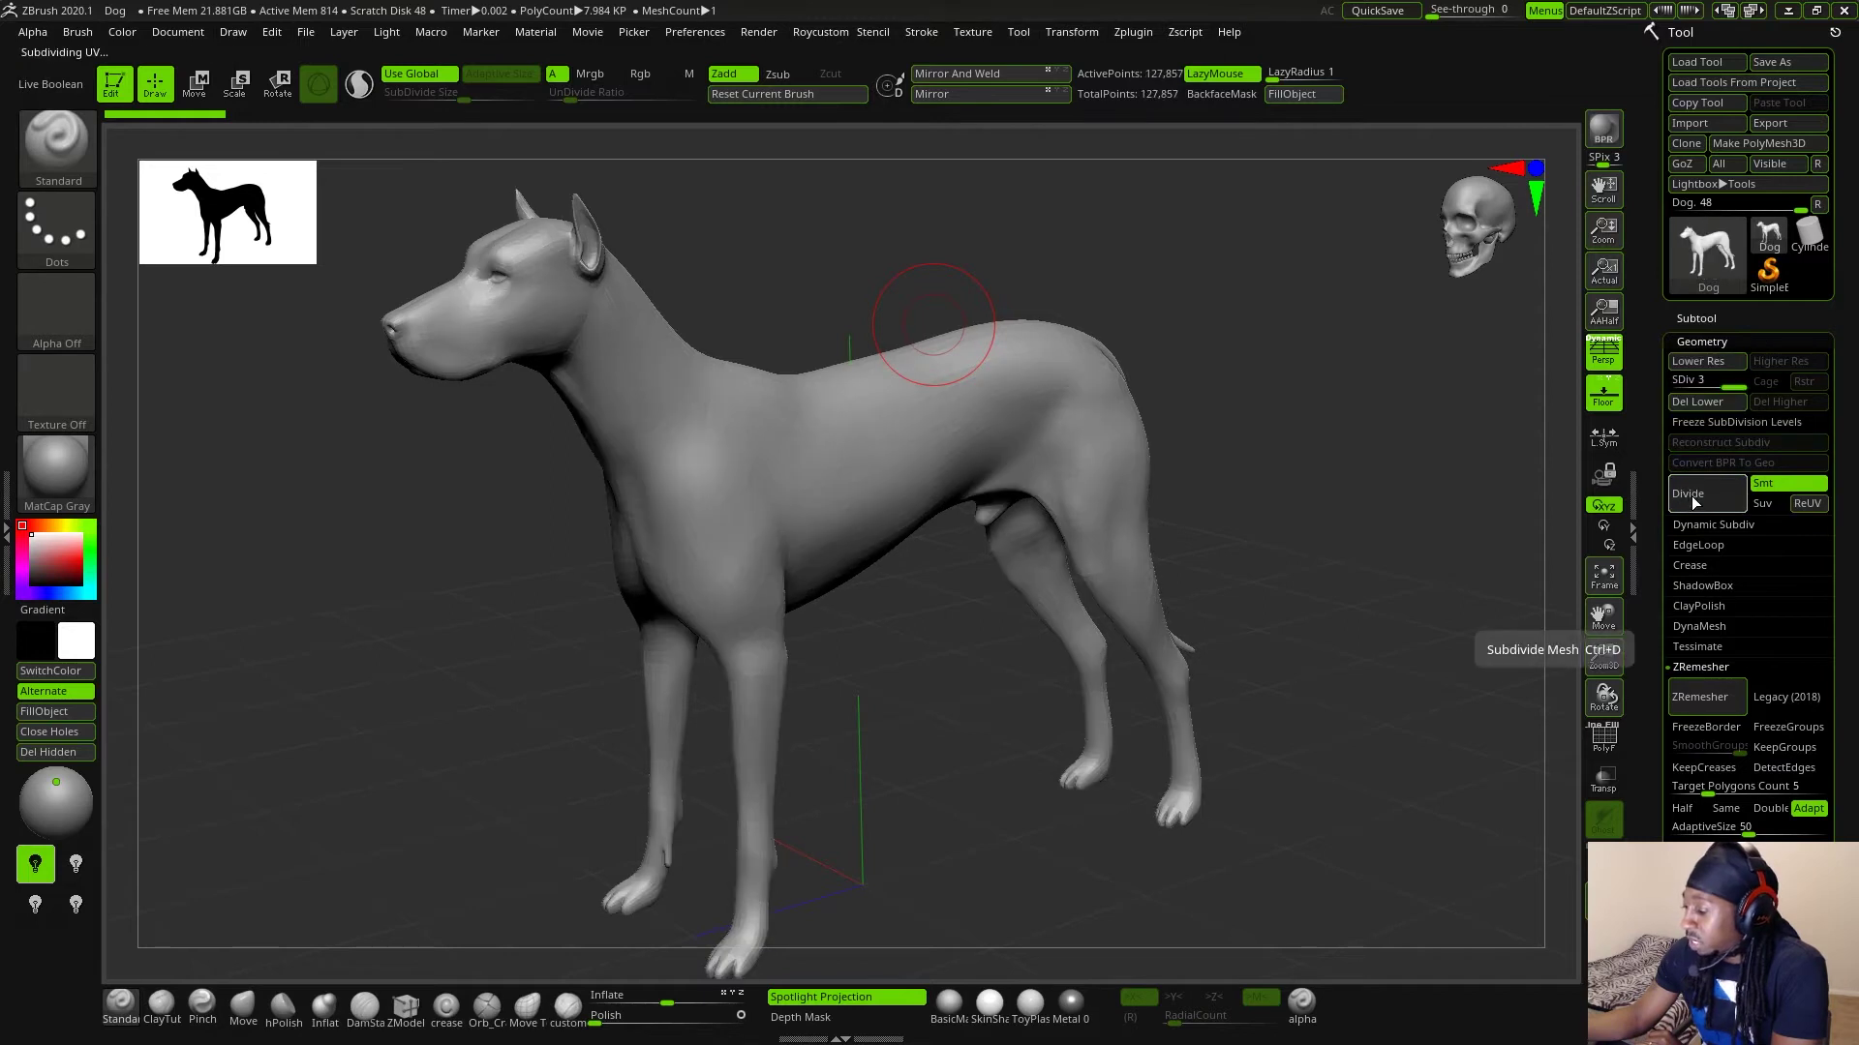
pyautogui.click(1695, 501)
pyautogui.click(1698, 503)
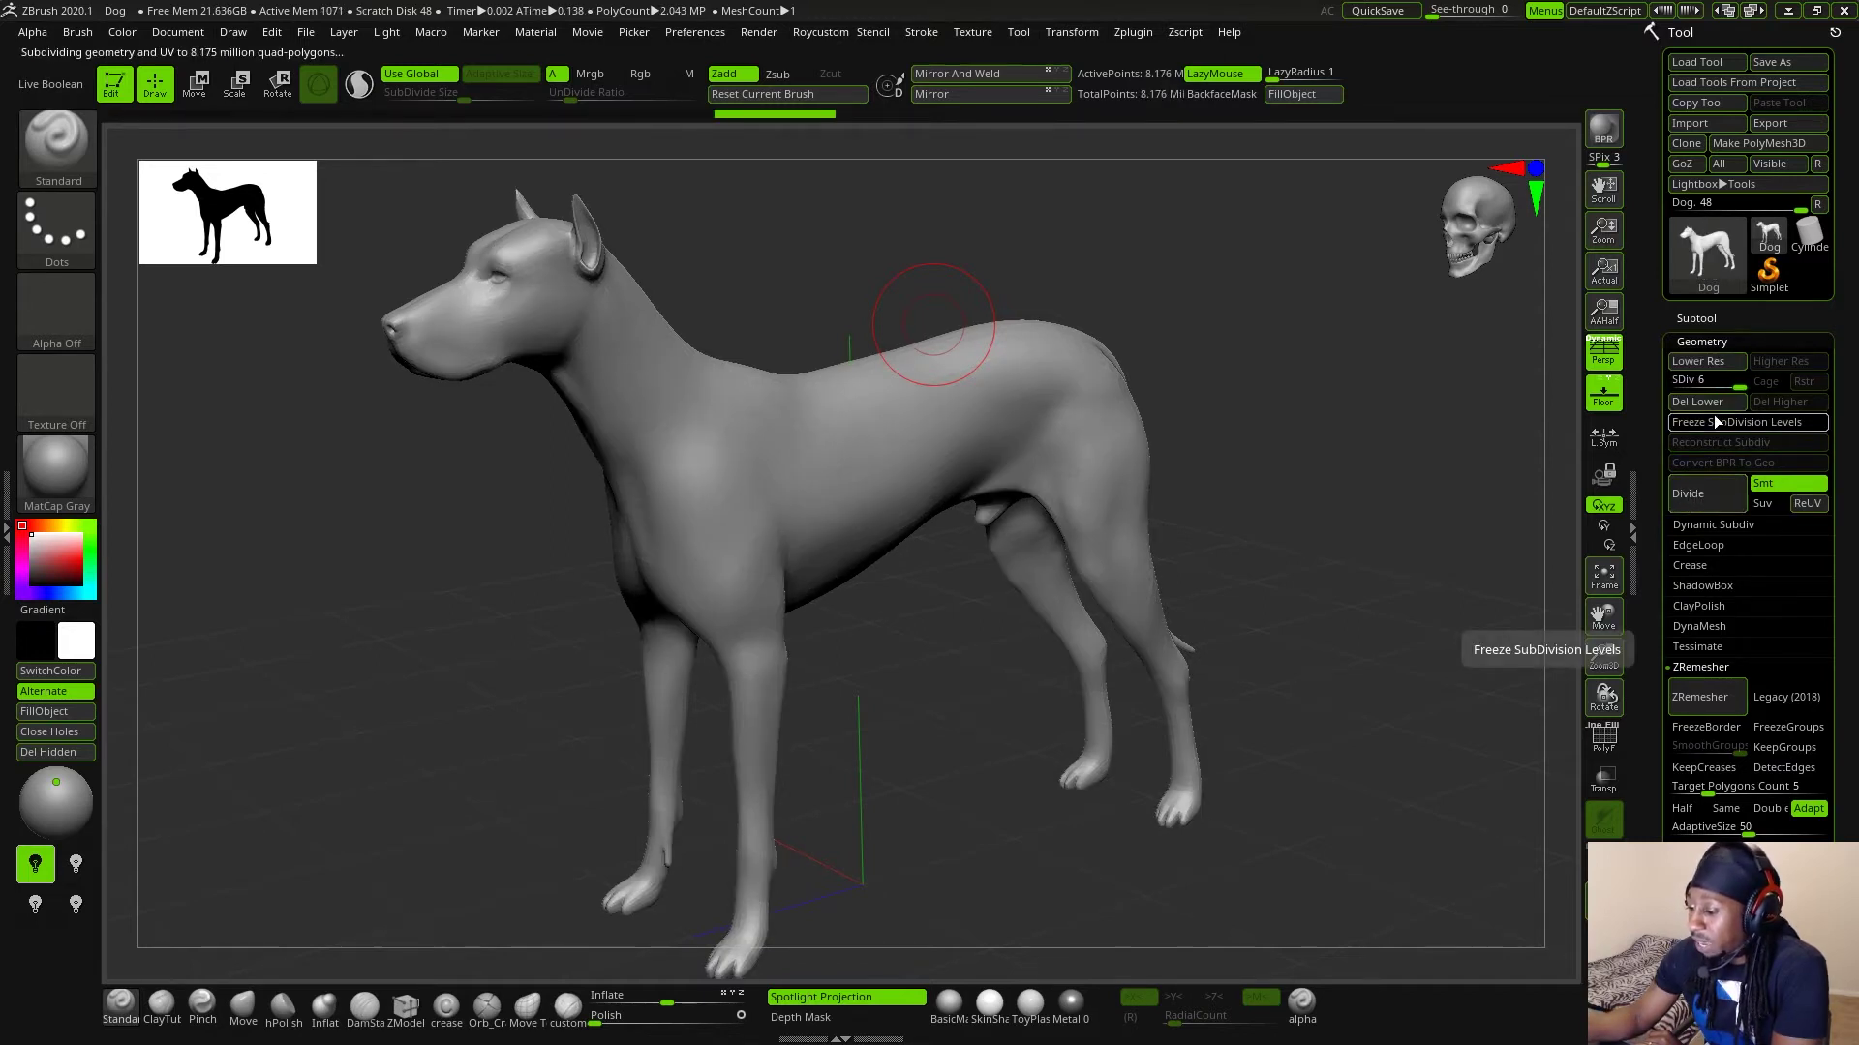
pyautogui.moveTo(1612, 666); pyautogui.dragTo(1602, 721)
pyautogui.moveTo(1034, 744); pyautogui.dragTo(1042, 683)
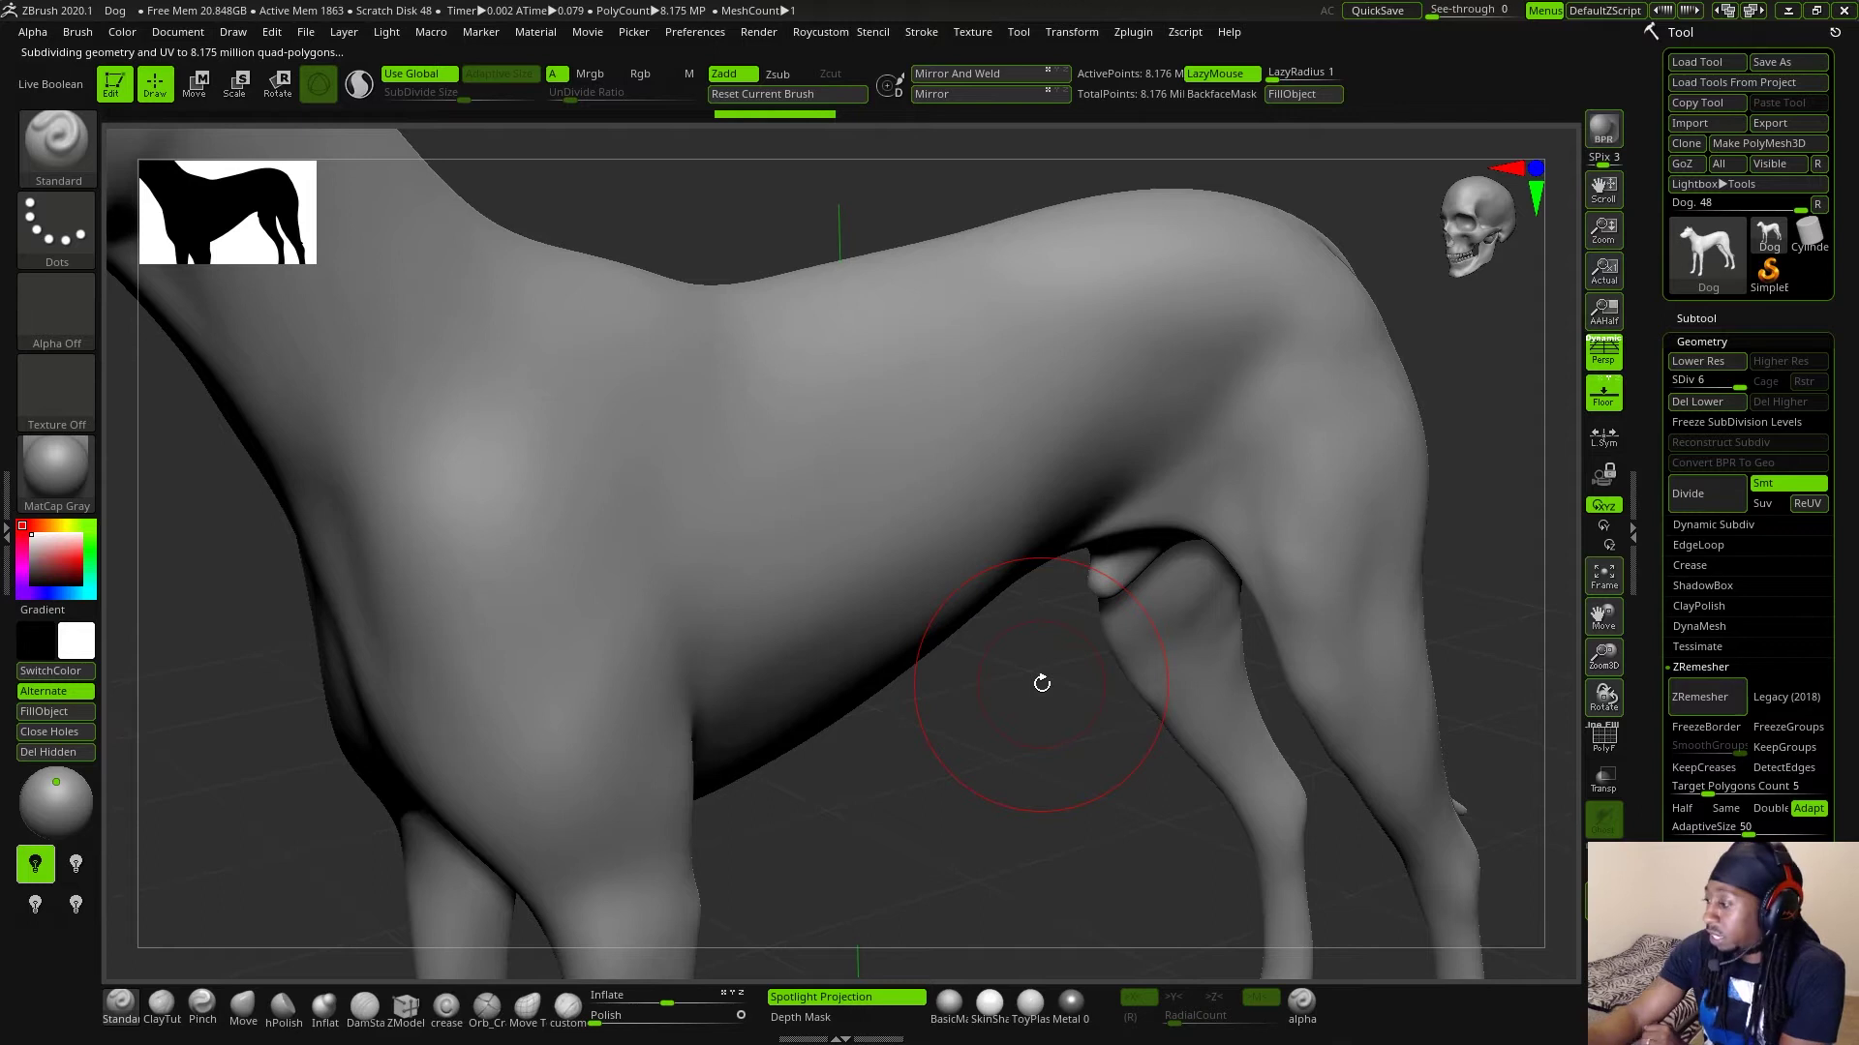
# - Load Leathery Skin67 as the brush alpha and switch the stroke to DragRect
pyautogui.press(',')
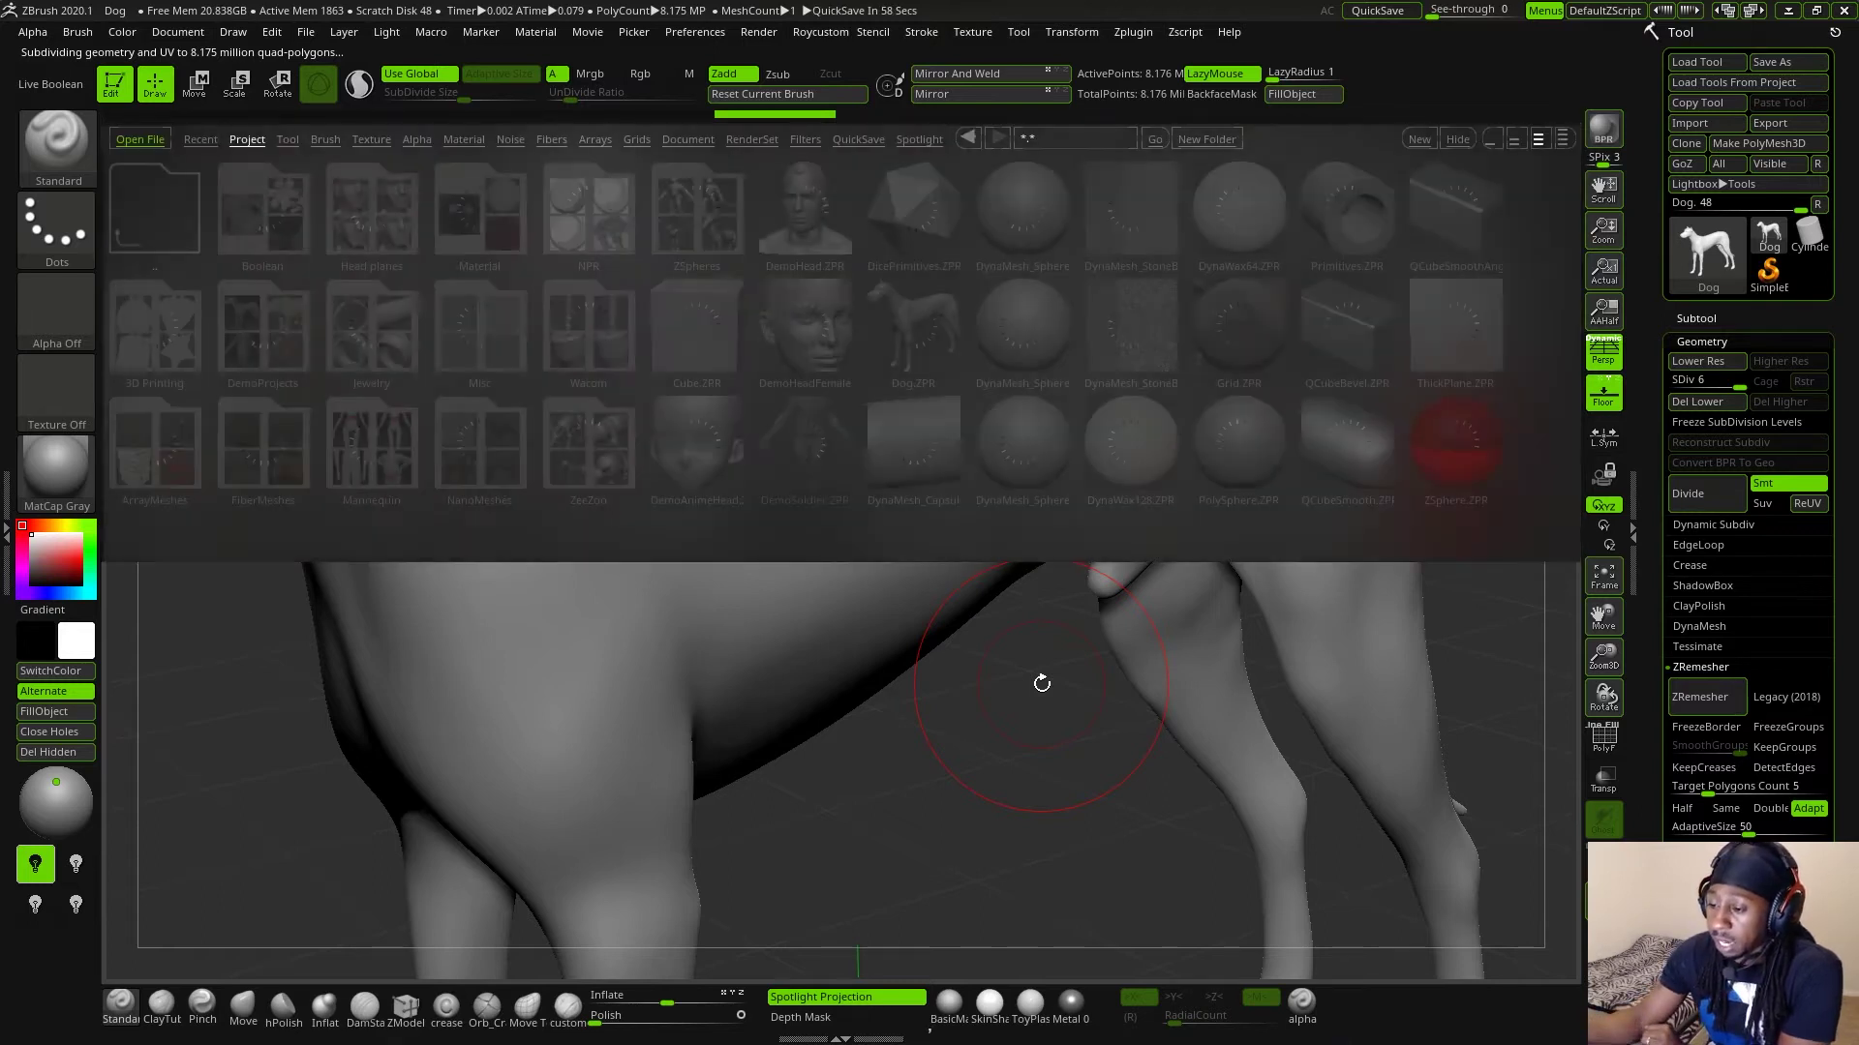
pyautogui.click(412, 141)
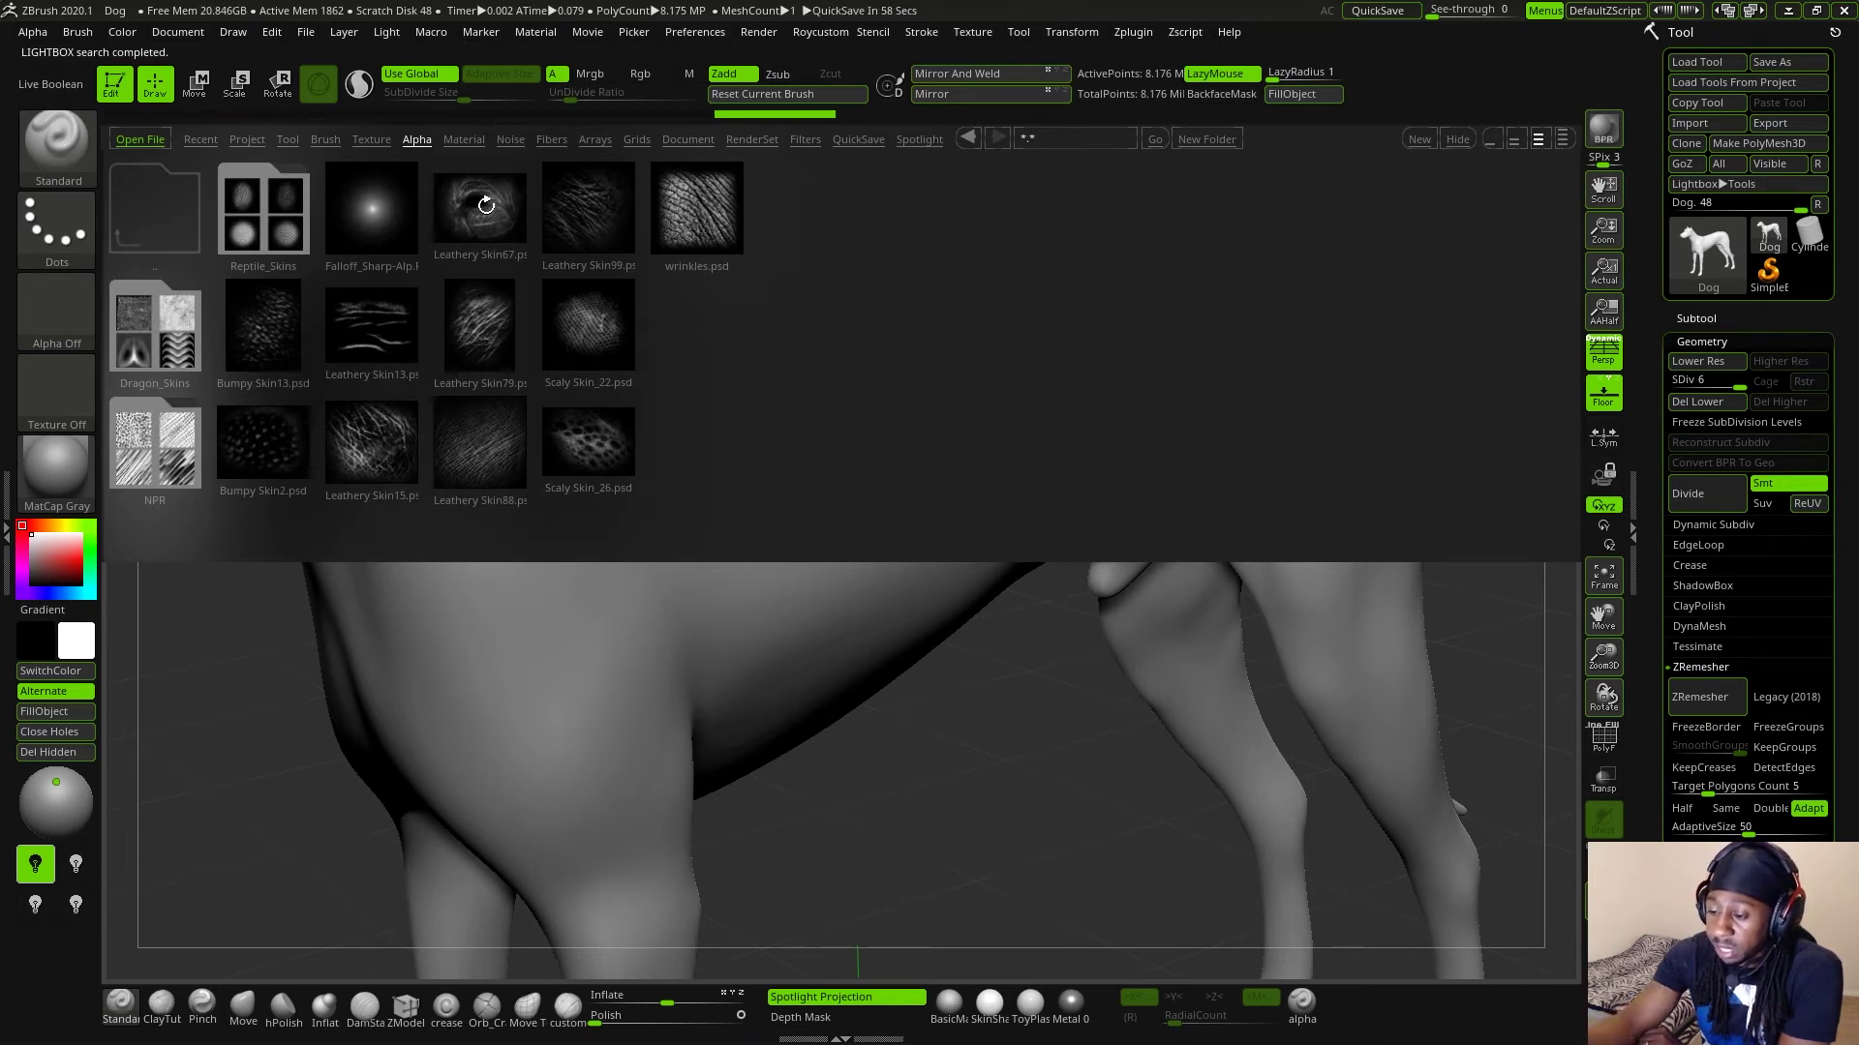
pyautogui.doubleClick(478, 204)
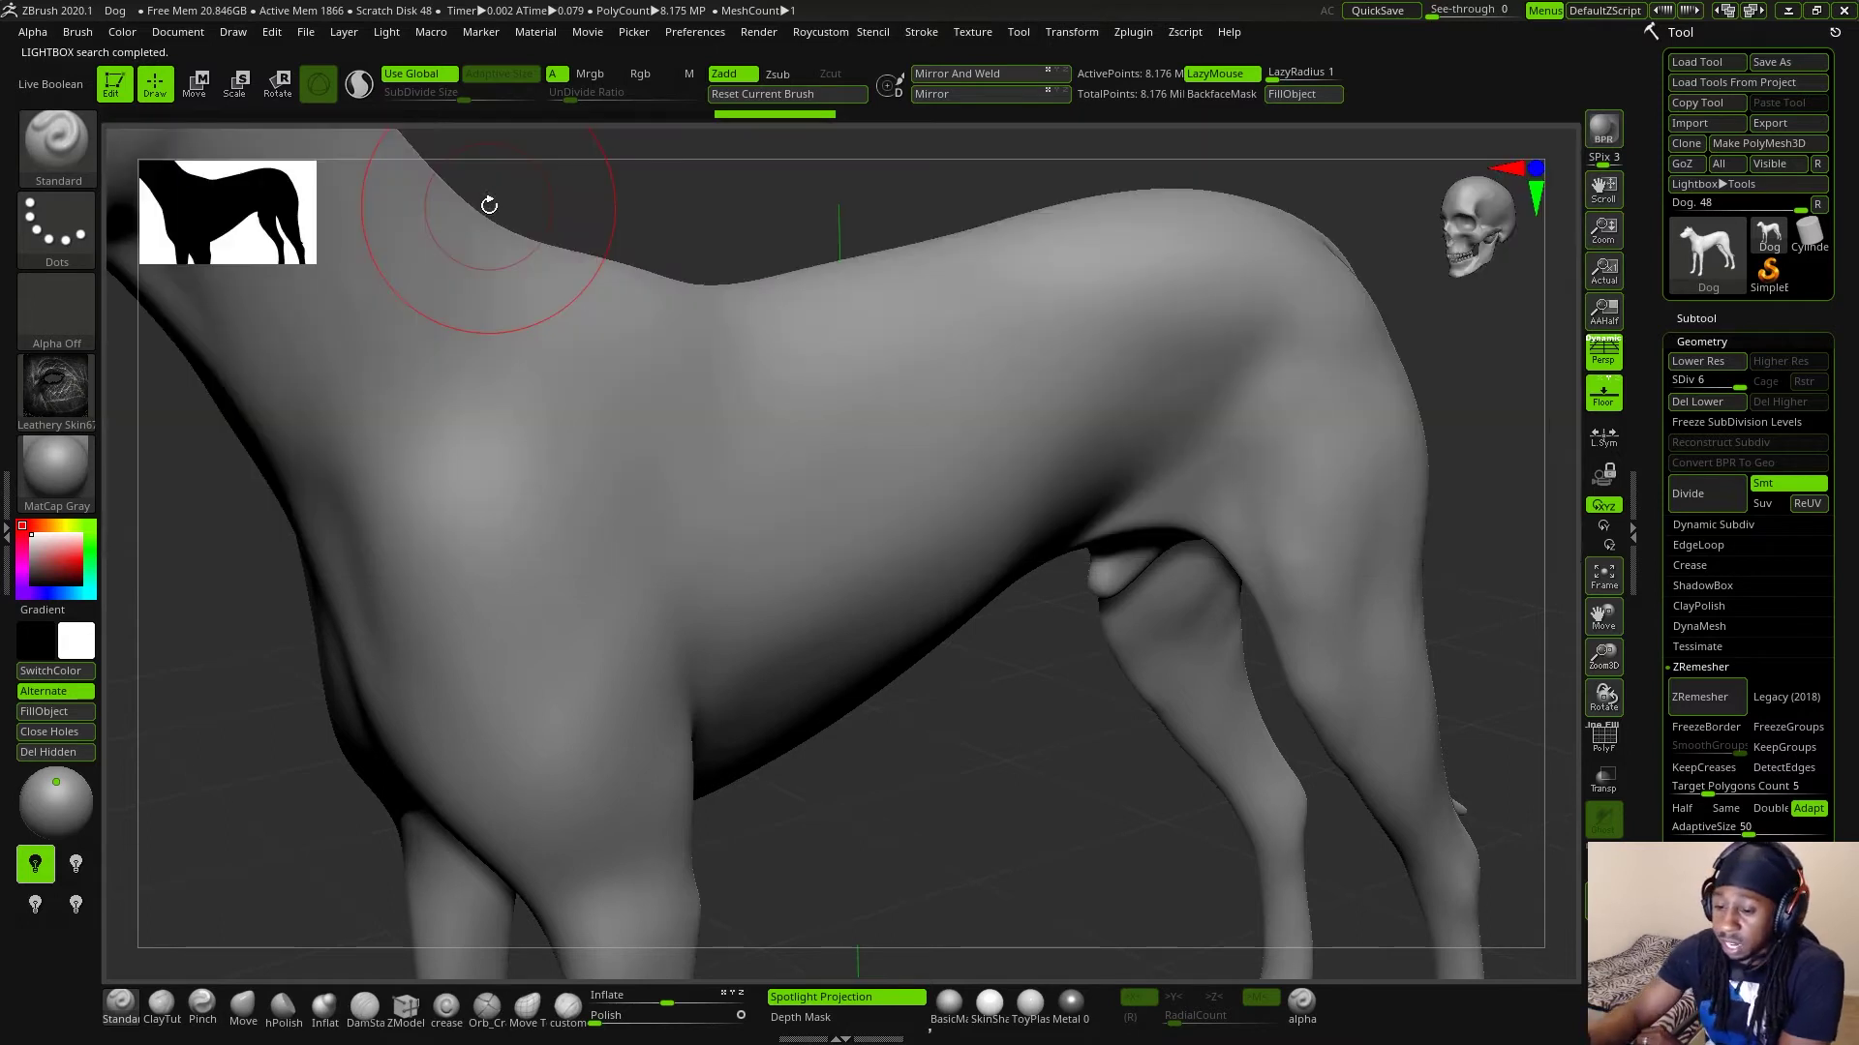
pyautogui.click(83, 240)
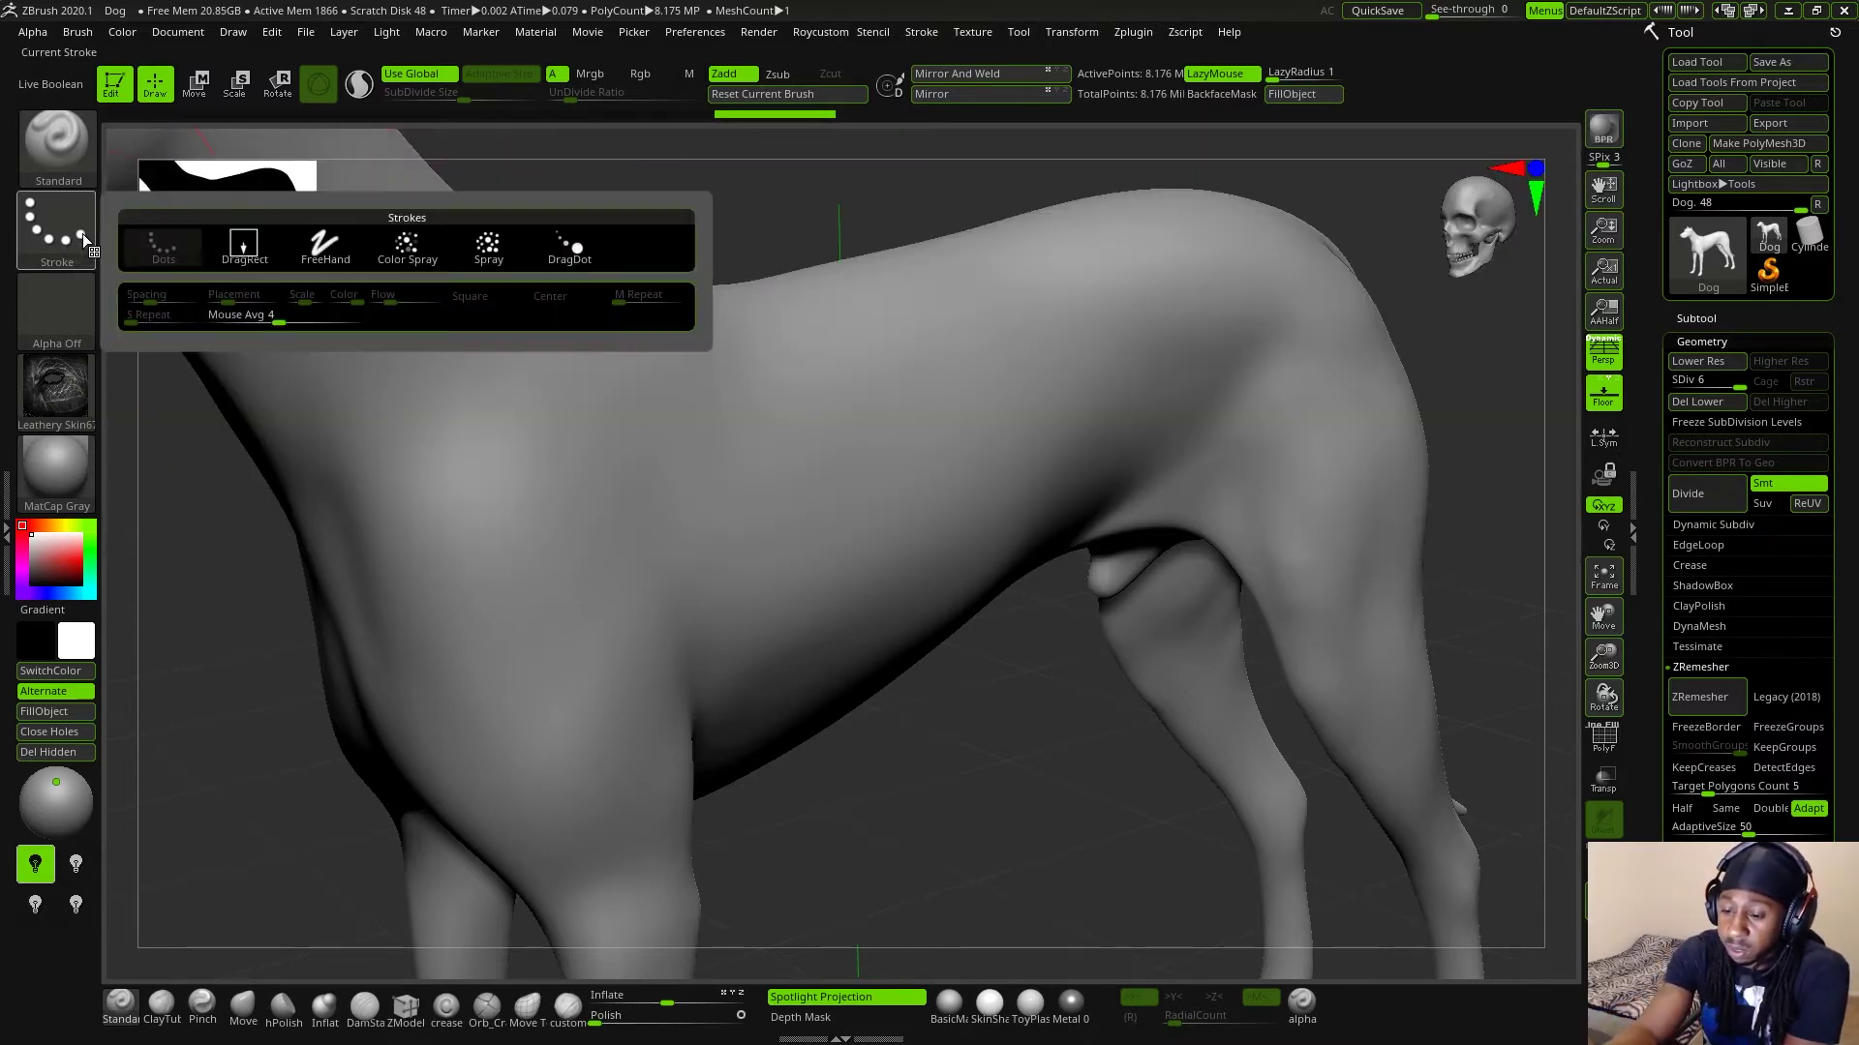
pyautogui.click(243, 250)
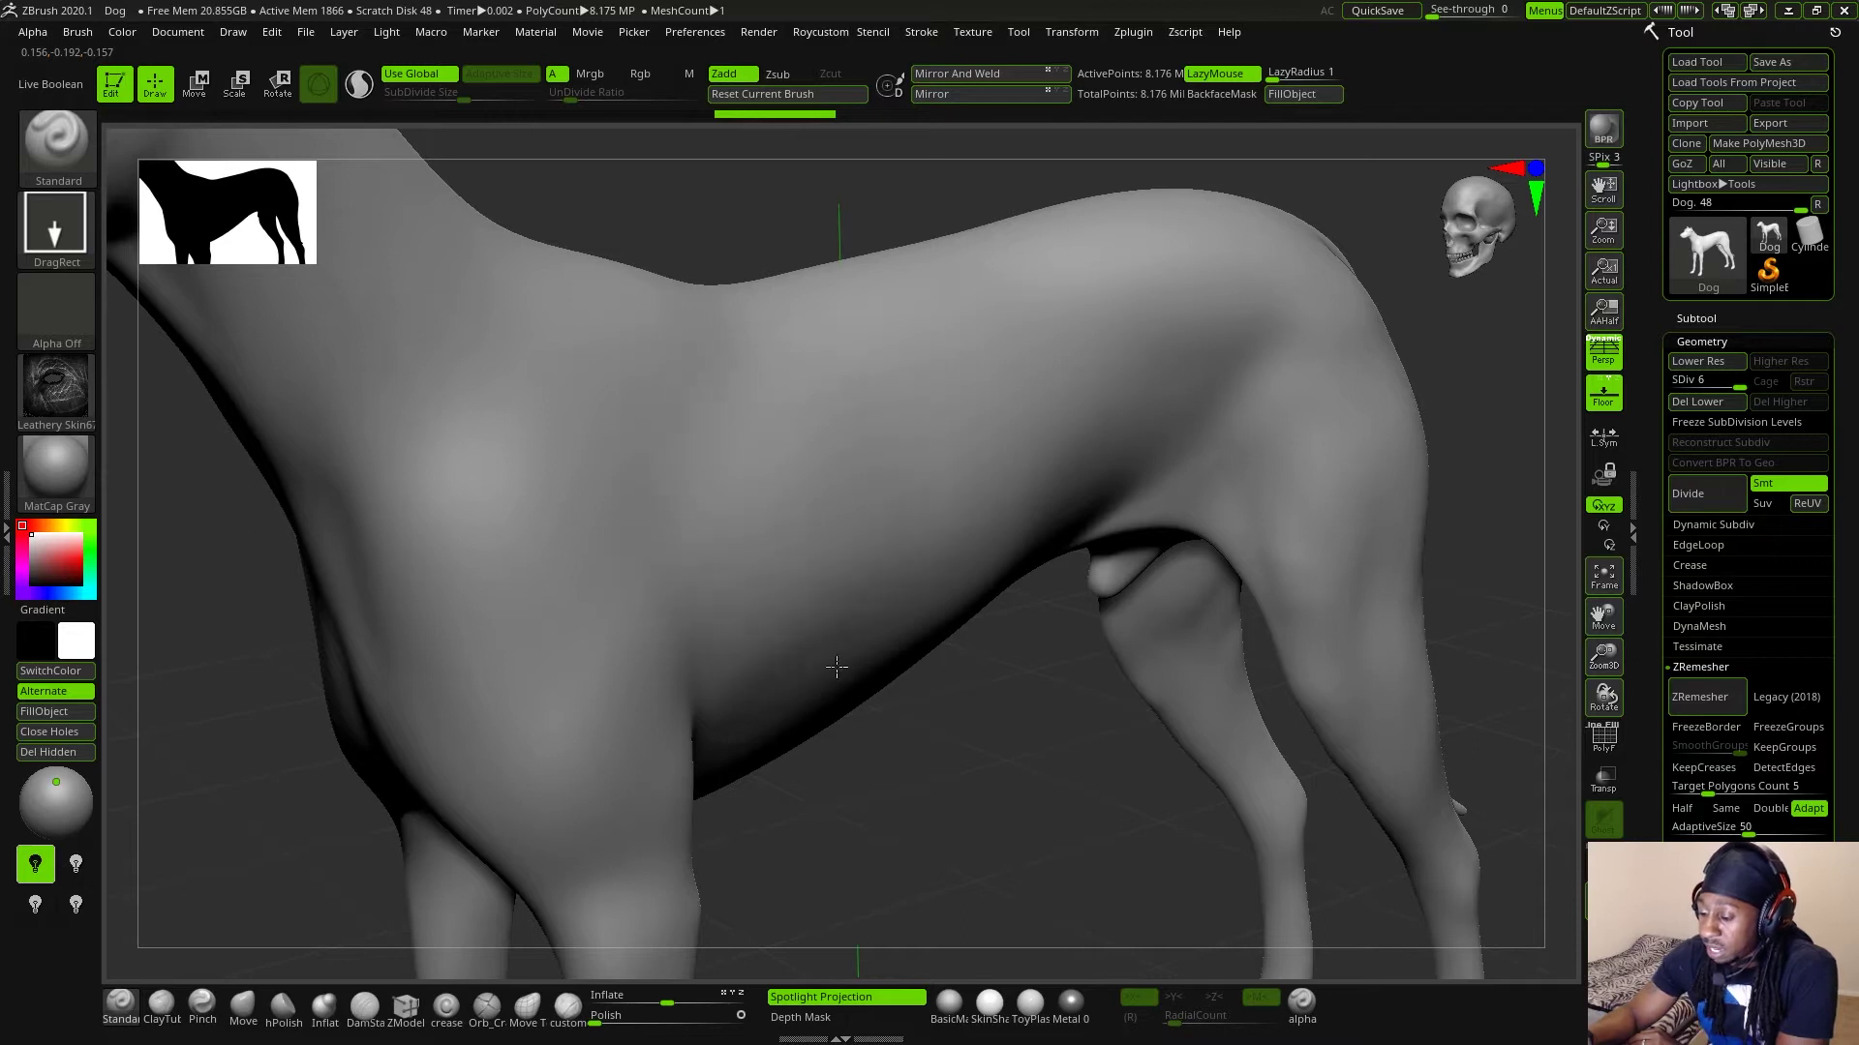
# - Test-stamp the flank, then switch the alpha to Leathery Skin99 and set the texture to Texture Off
pyautogui.moveTo(792, 476)
pyautogui.mouseDown()
pyautogui.moveTo(809, 504)
pyautogui.moveTo(767, 547)
pyautogui.moveTo(817, 587)
pyautogui.moveTo(839, 519)
pyautogui.moveTo(818, 593)
pyautogui.moveTo(811, 564)
pyautogui.mouseUp()
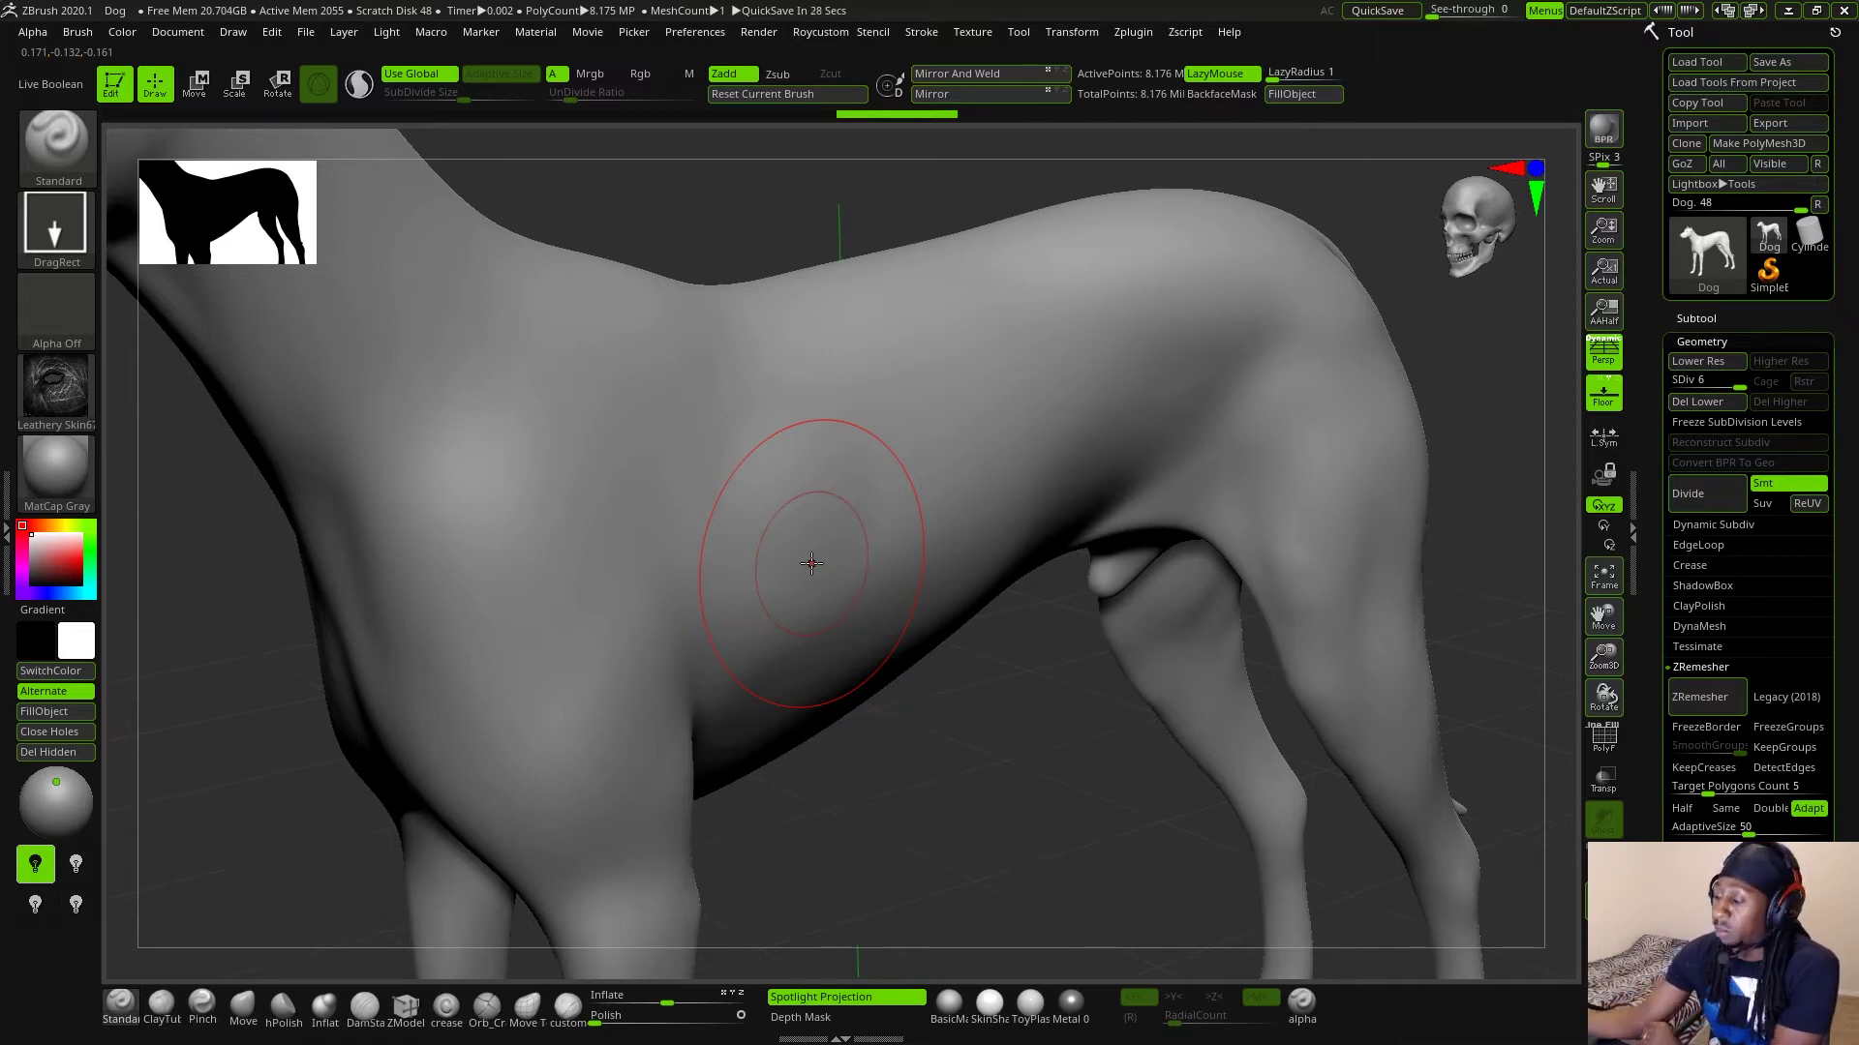
pyautogui.press(',')
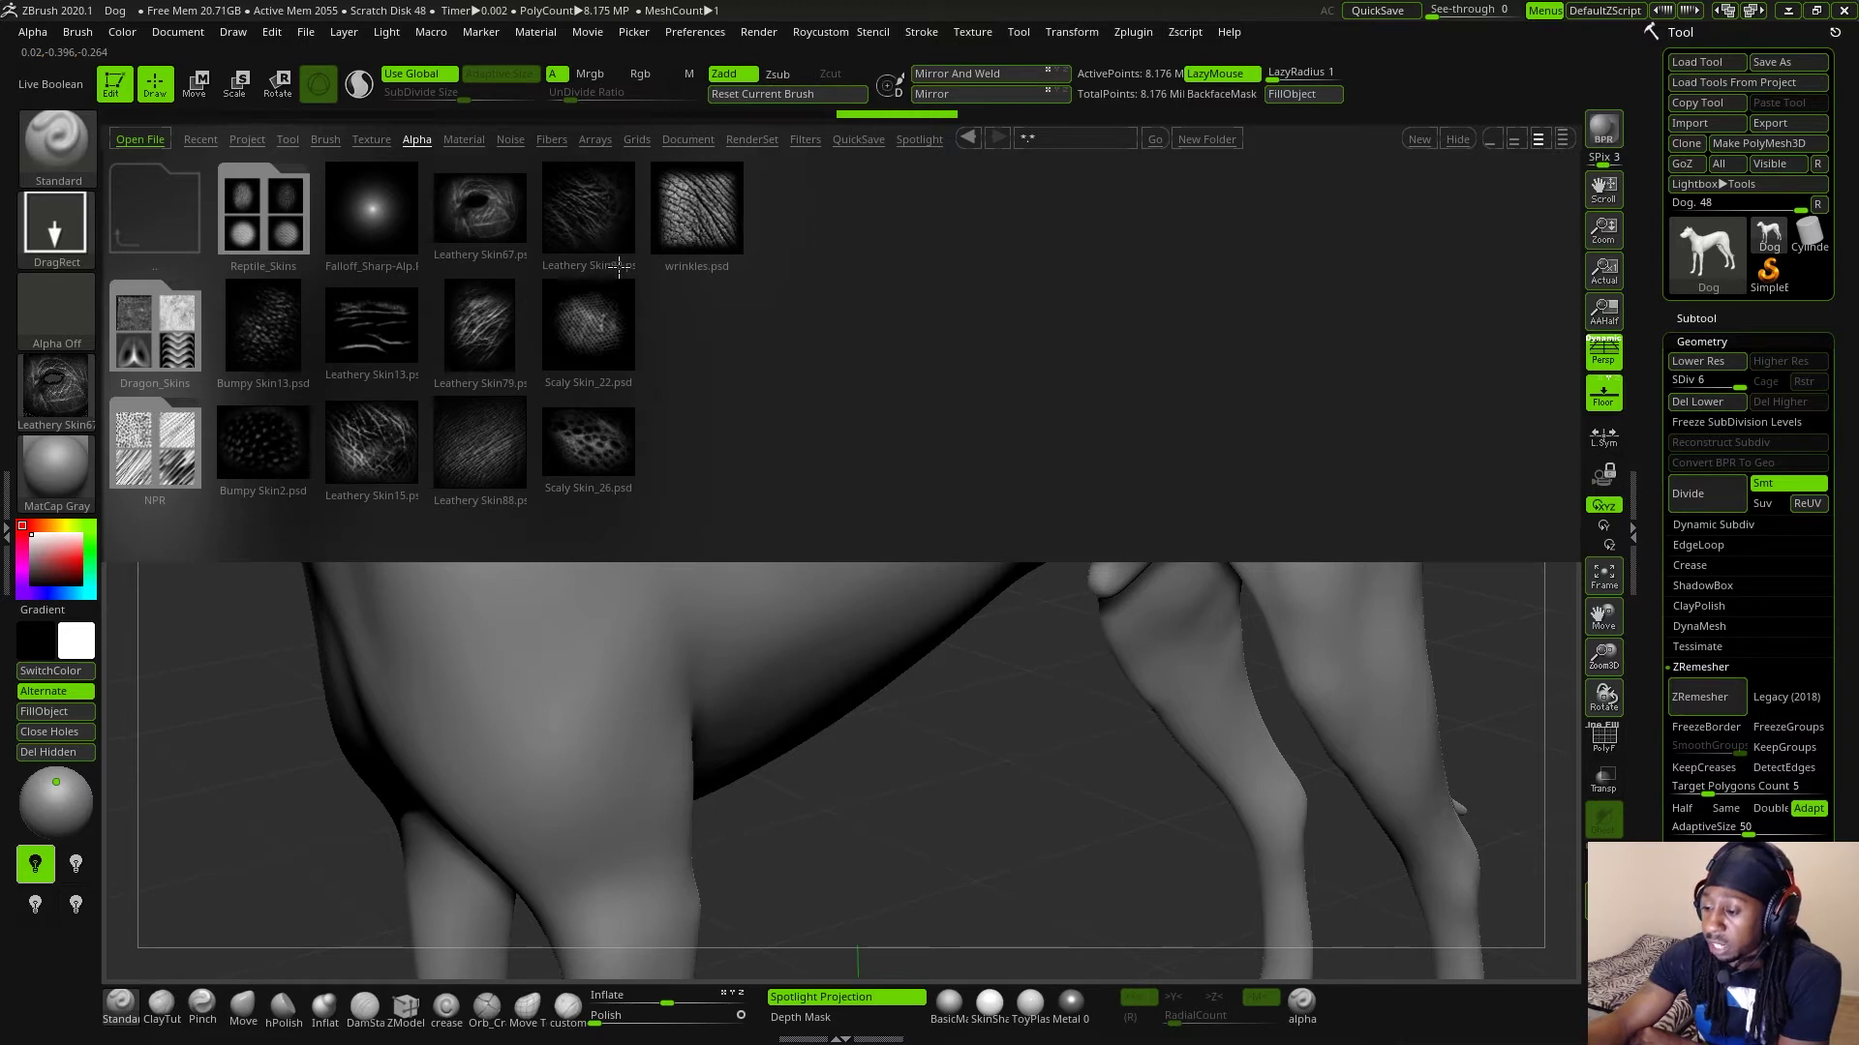
pyautogui.doubleClick(592, 223)
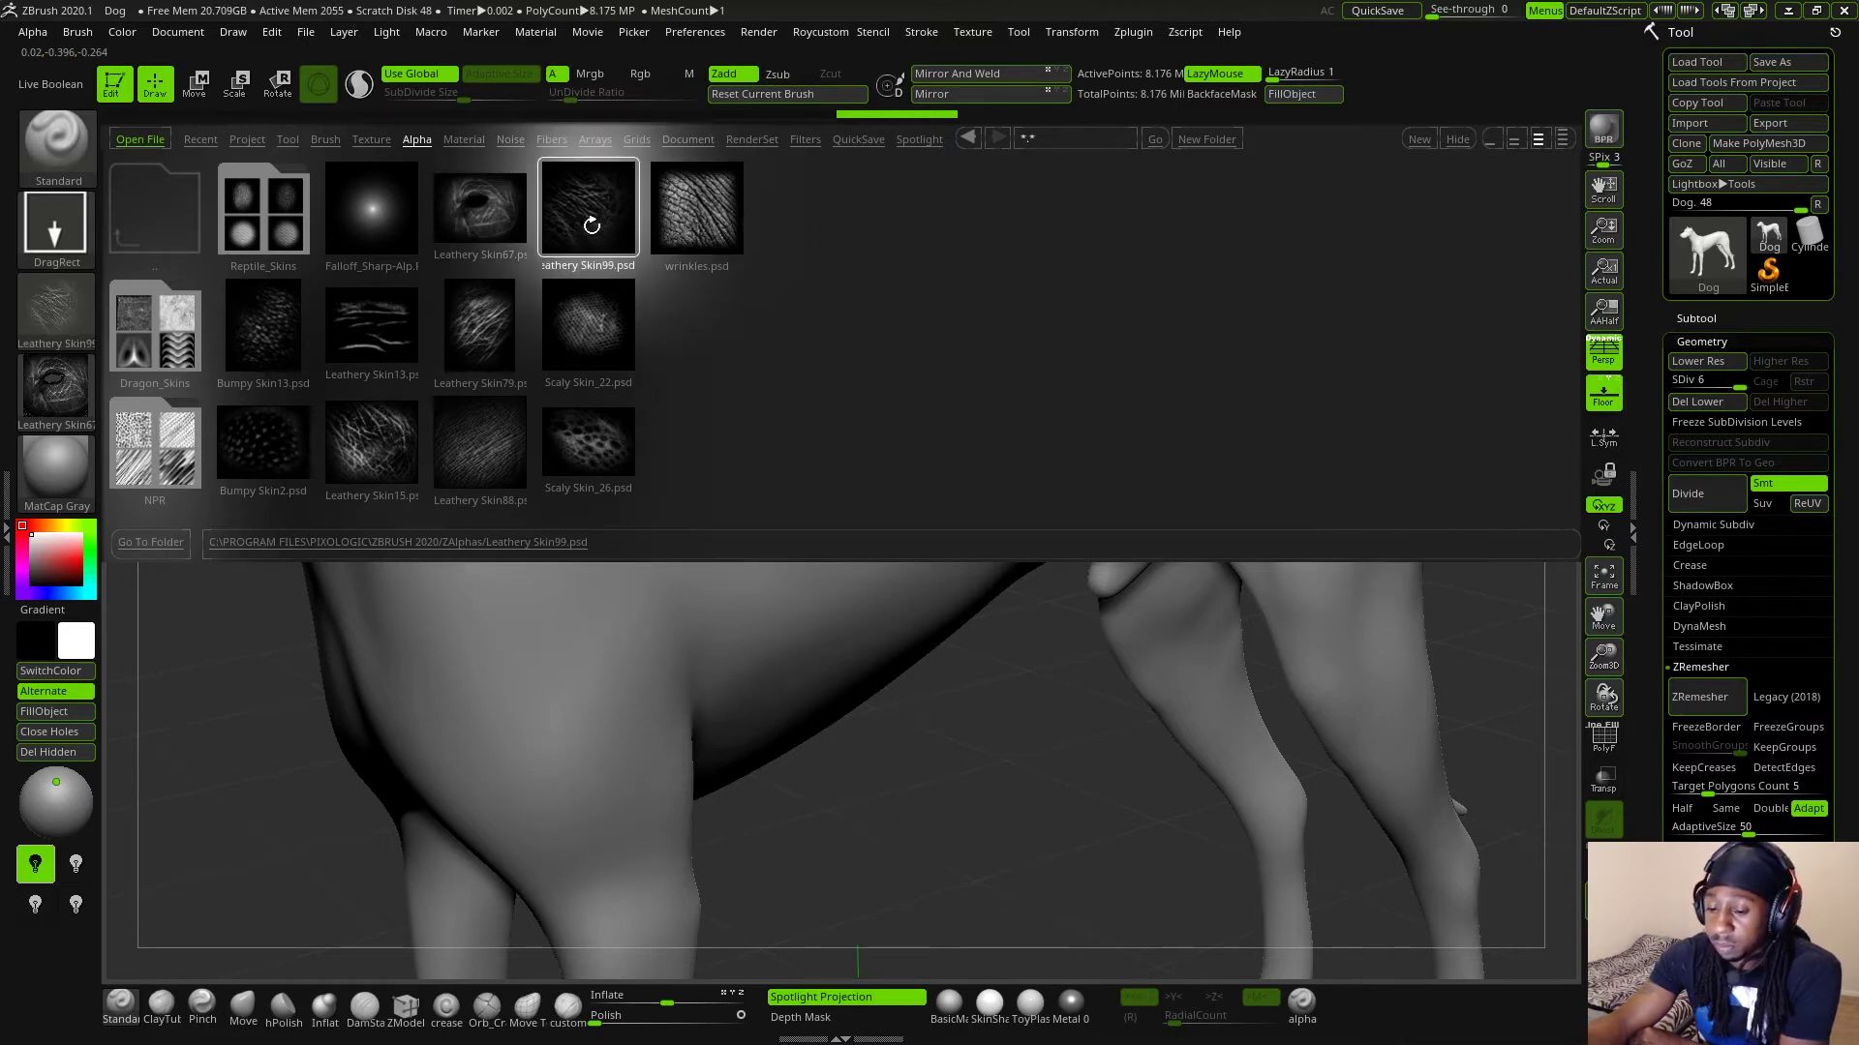
pyautogui.click(63, 406)
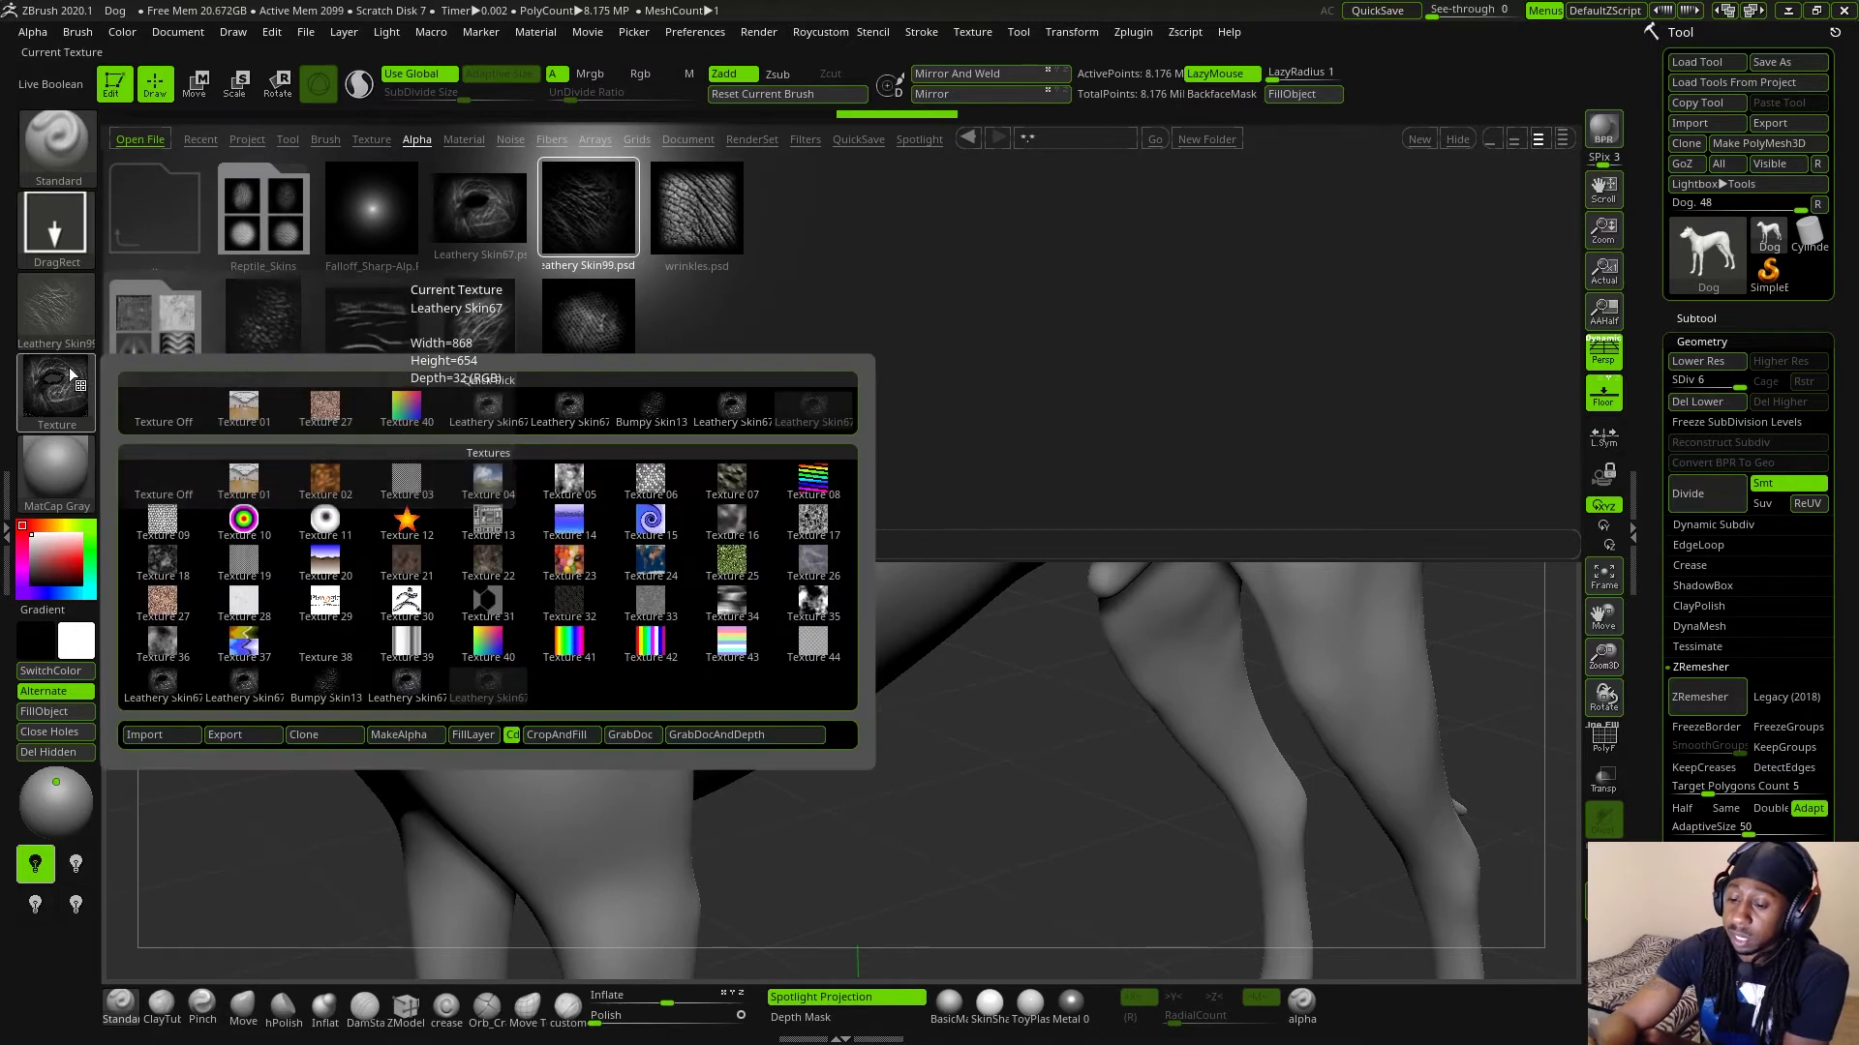
pyautogui.click(186, 413)
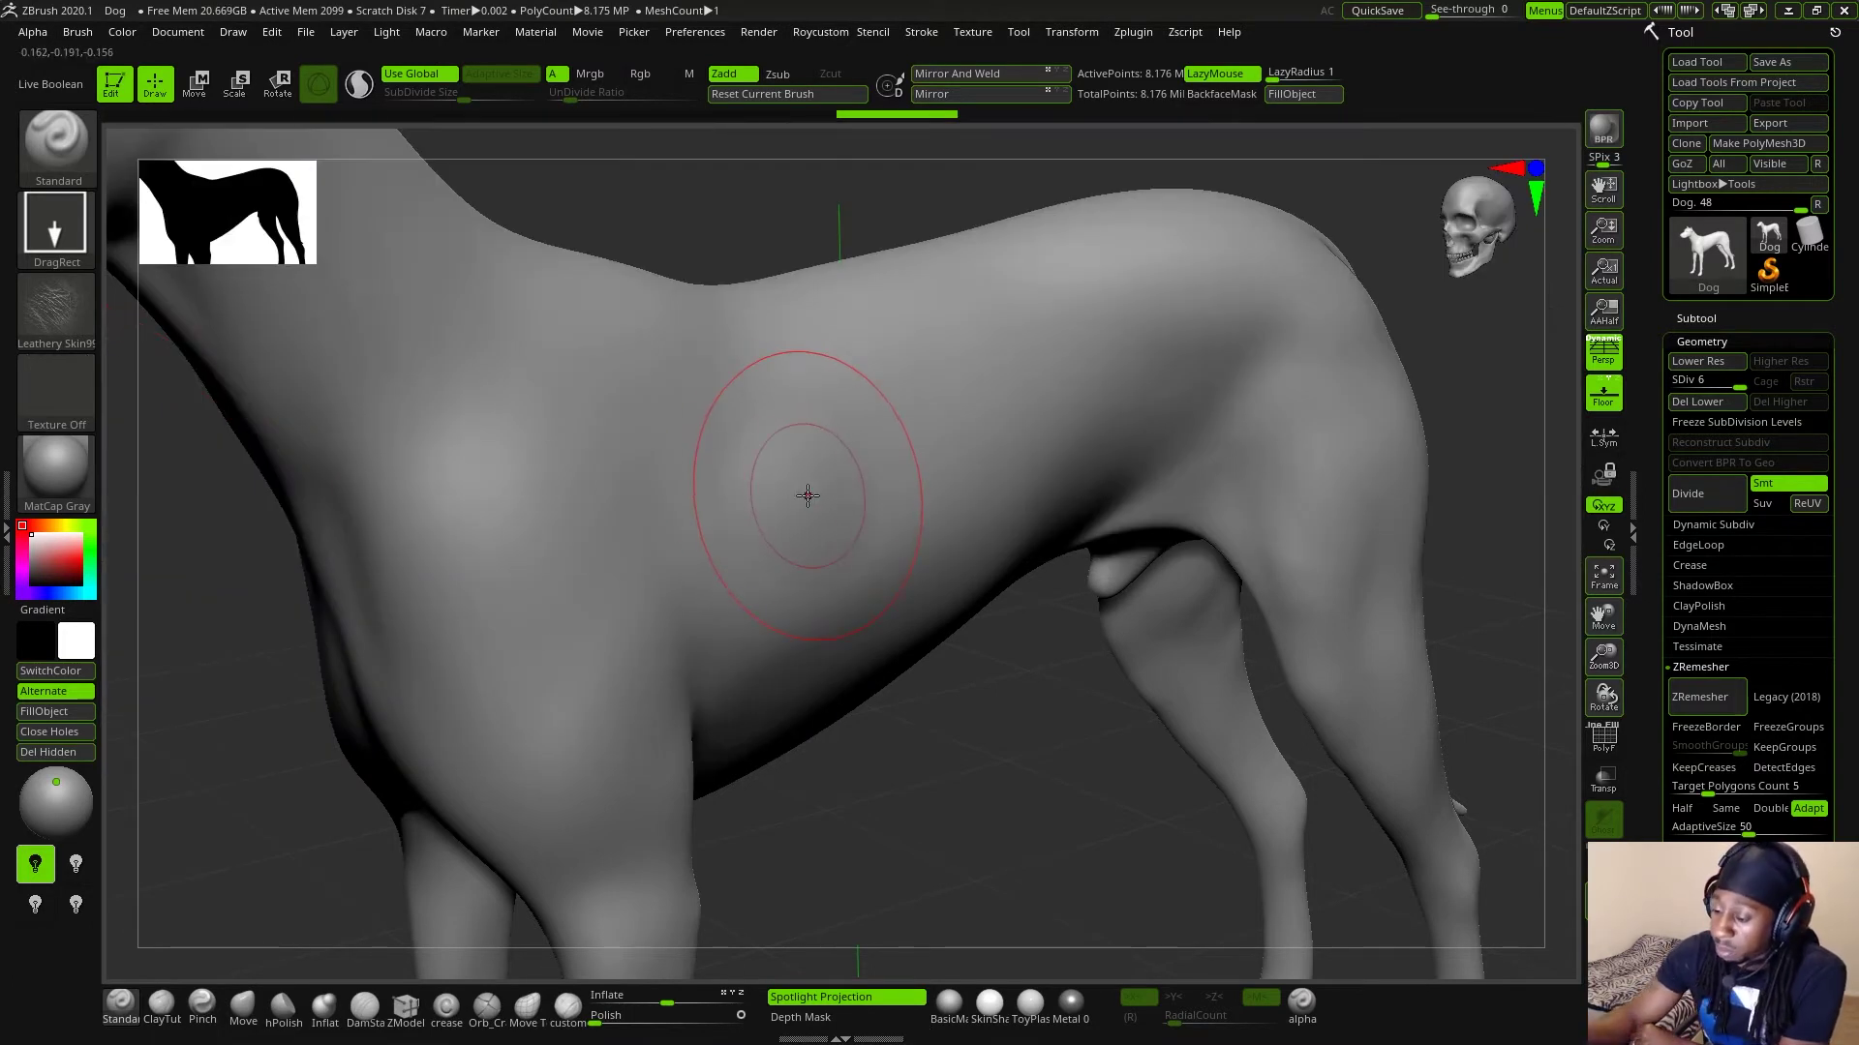
# - Stamp leathery skin on the dog's flank, inspect it, and undo the stamp
pyautogui.moveTo(809, 492)
pyautogui.mouseDown()
pyautogui.moveTo(927, 687)
pyautogui.moveTo(997, 714)
pyautogui.moveTo(1009, 782)
pyautogui.moveTo(1112, 693)
pyautogui.moveTo(1156, 603)
pyautogui.mouseUp()
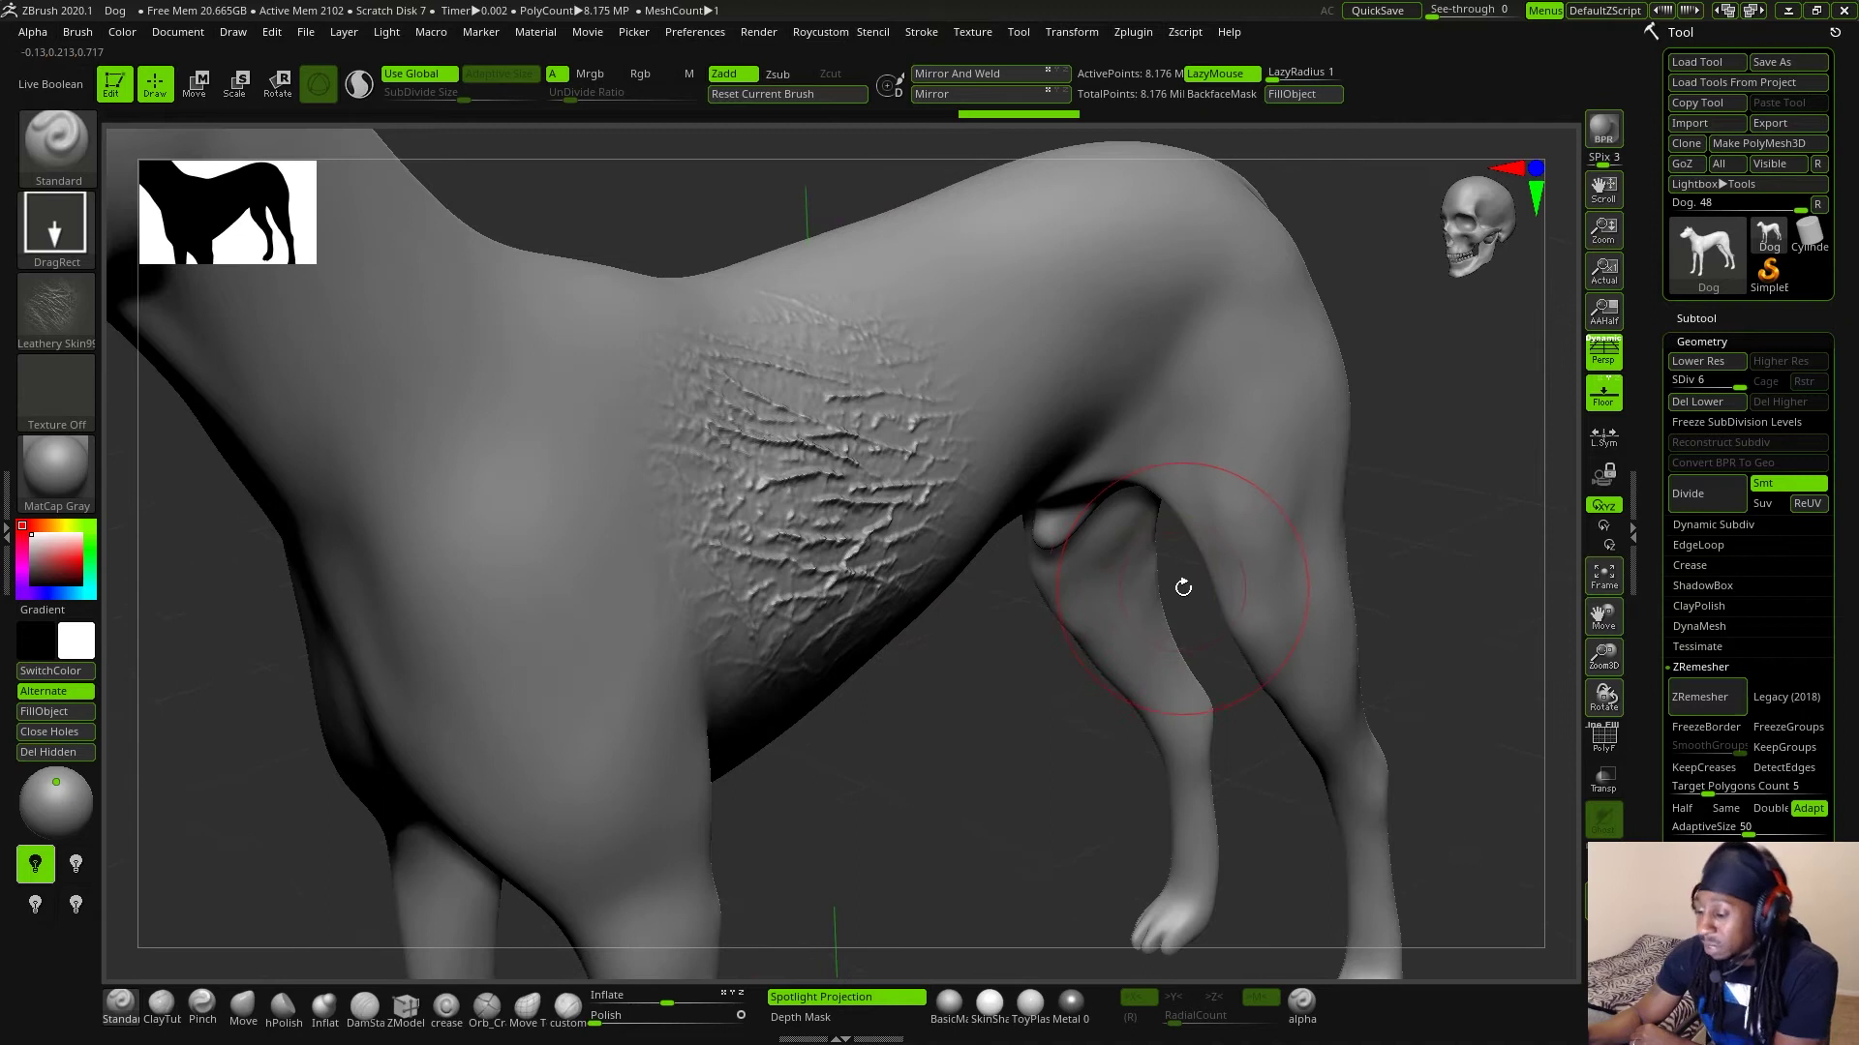
pyautogui.moveTo(1041, 755); pyautogui.dragTo(1050, 668)
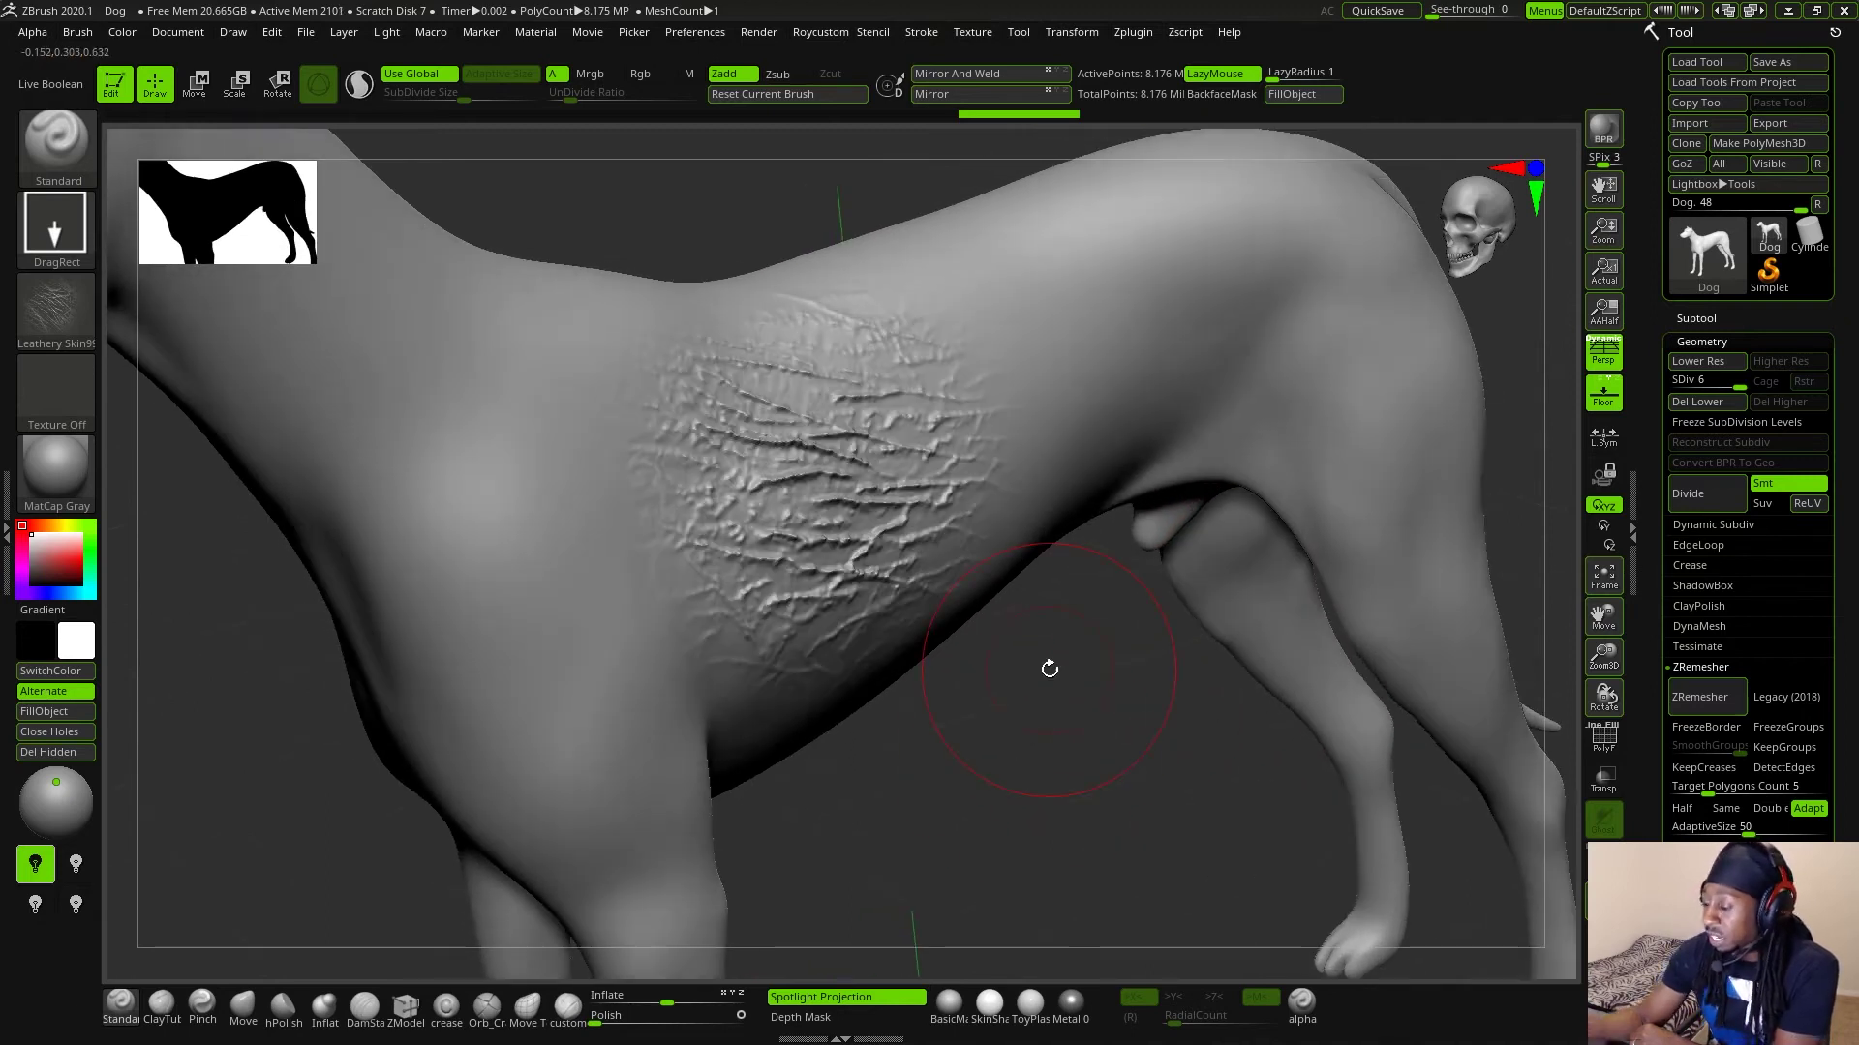
pyautogui.hotkey('ctrl', 'z')
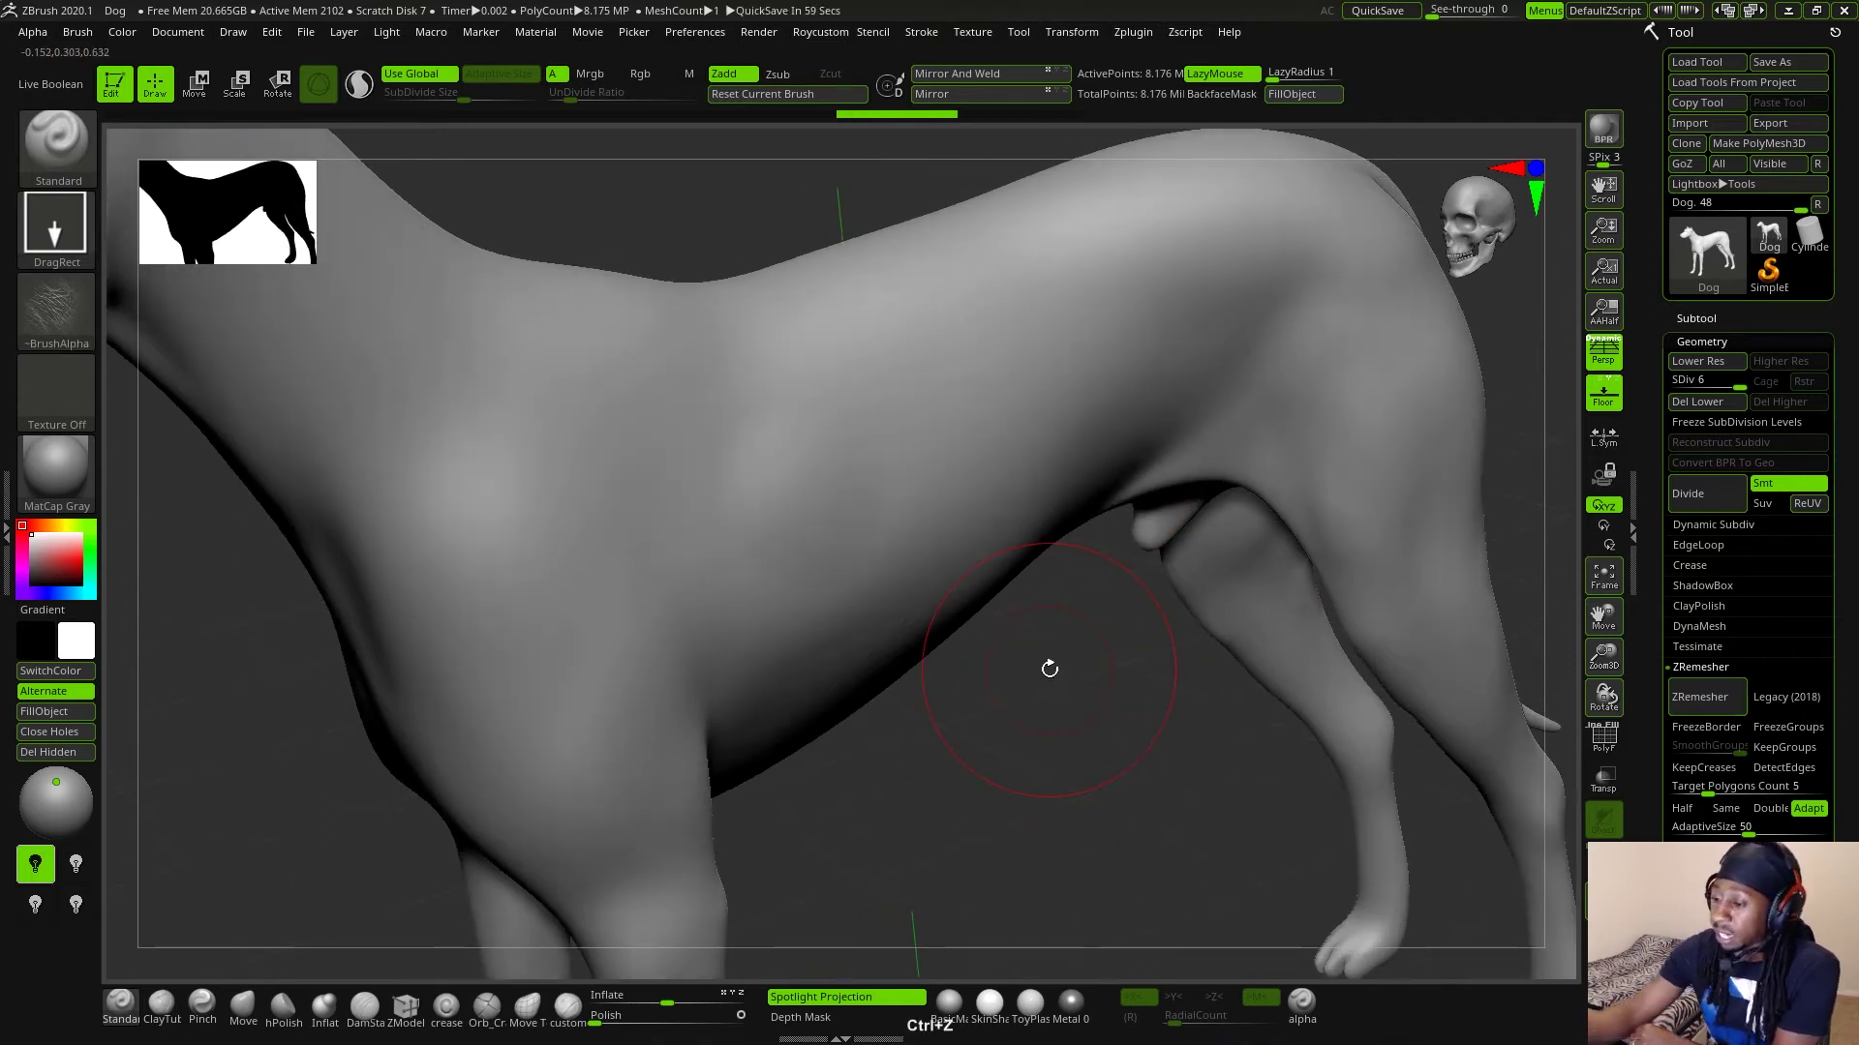
# - Enable Zsub, DragRect a carved leathery patch onto the flank, inspect it, and reopen the alpha library
pyautogui.click(784, 76)
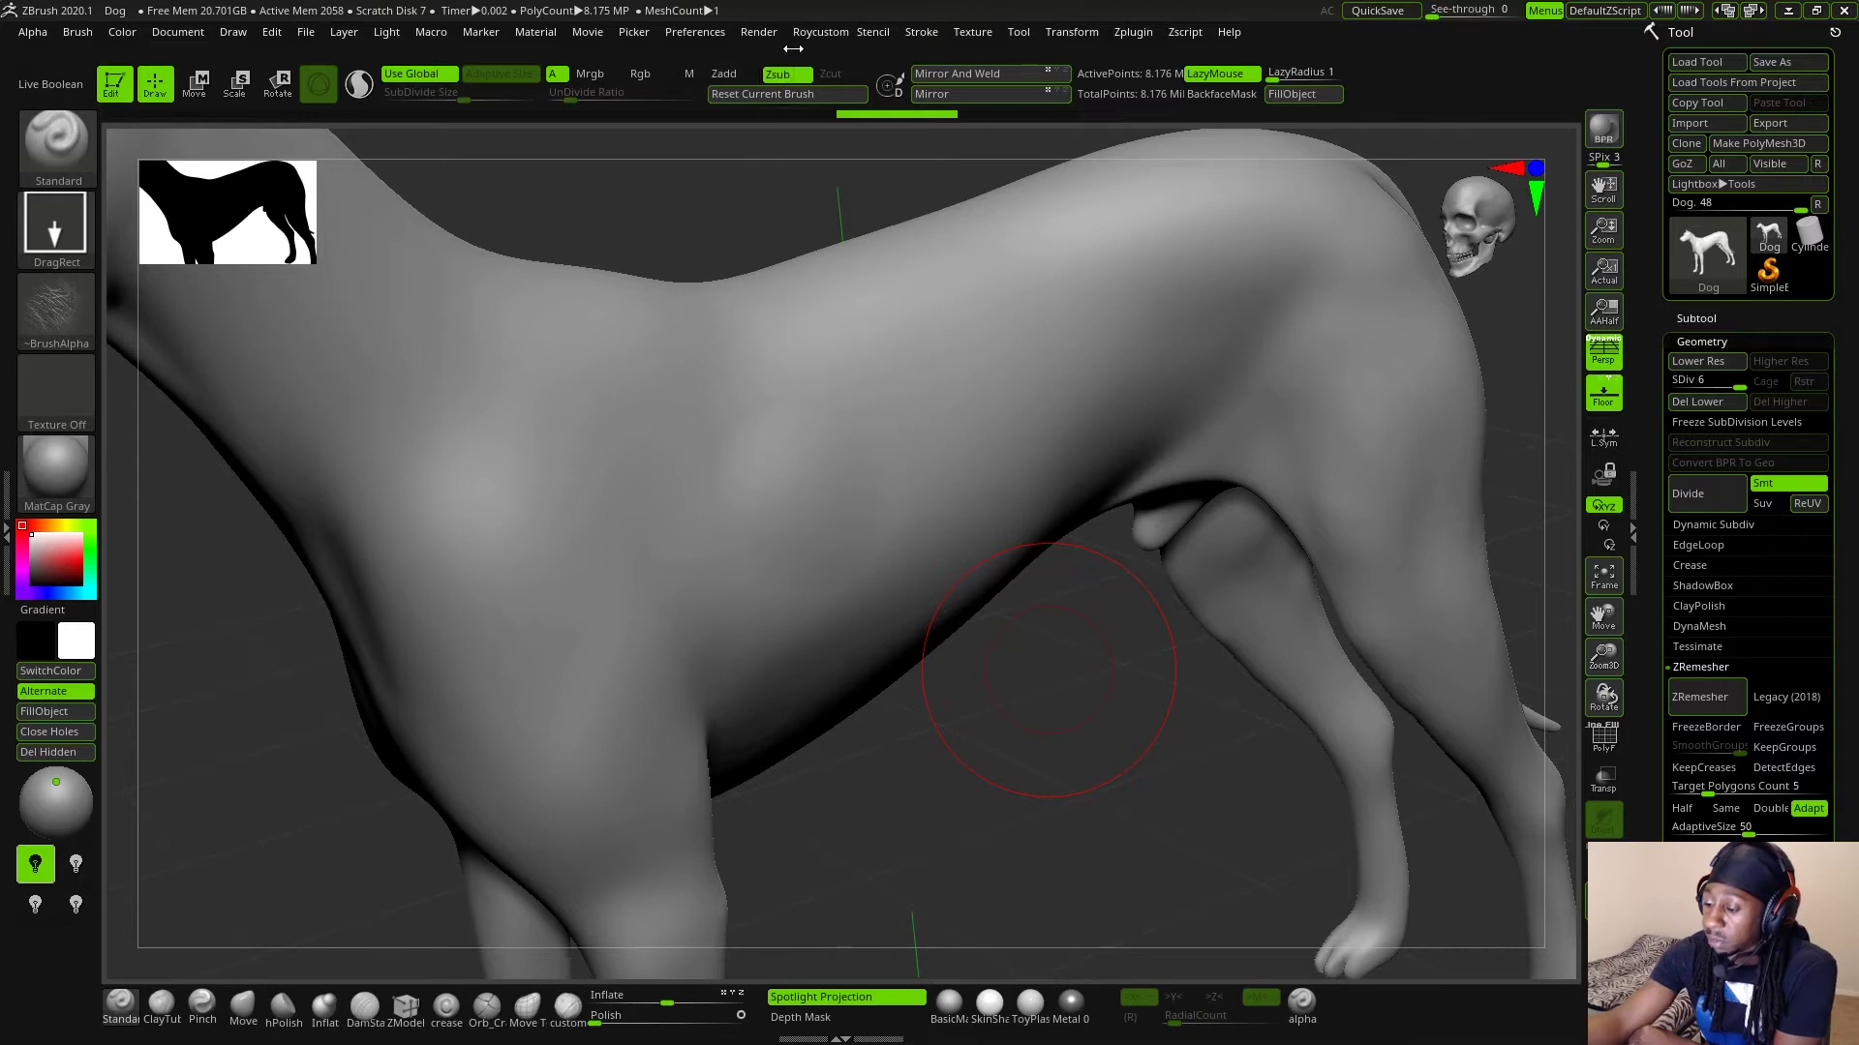
pyautogui.moveTo(800, 519); pyautogui.dragTo(840, 561)
pyautogui.moveTo(890, 647)
pyautogui.mouseDown()
pyautogui.moveTo(907, 779)
pyautogui.moveTo(1016, 753)
pyautogui.moveTo(997, 777)
pyautogui.moveTo(1045, 775)
pyautogui.moveTo(1066, 730)
pyautogui.mouseUp()
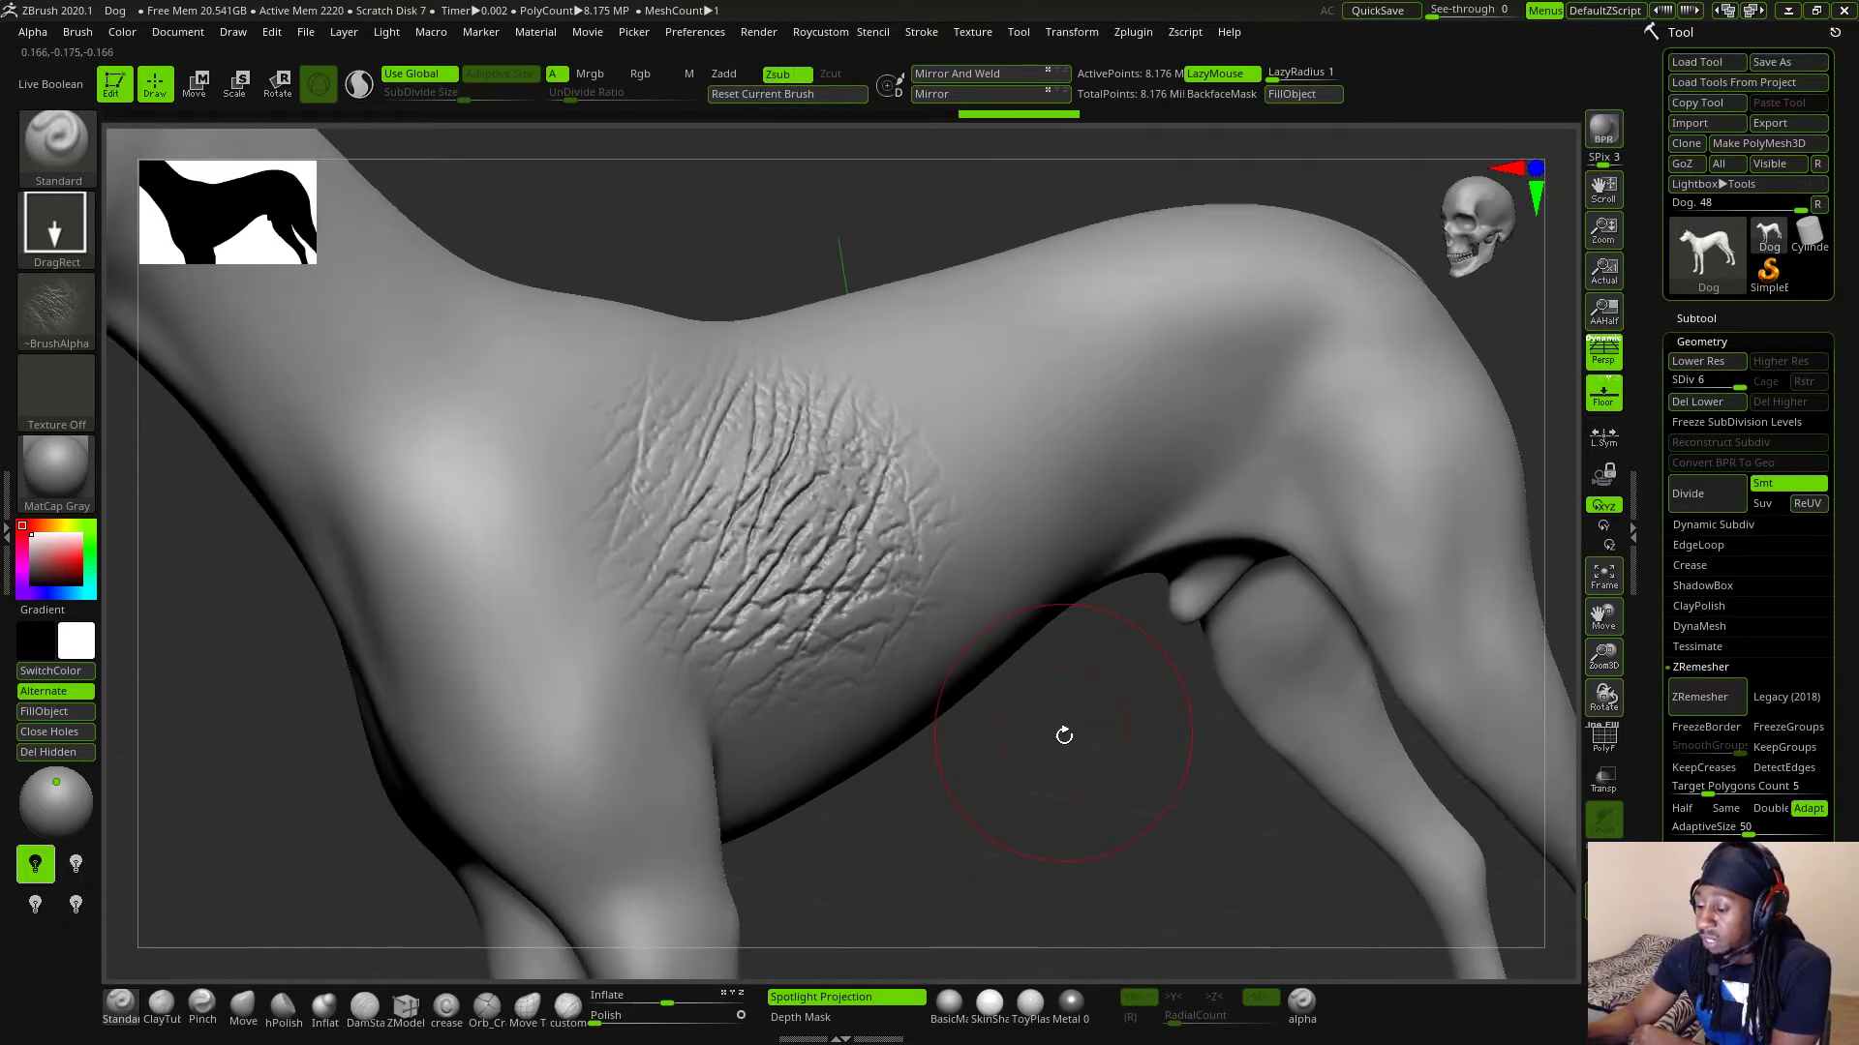
pyautogui.moveTo(1049, 793)
pyautogui.mouseDown()
pyautogui.moveTo(1043, 768)
pyautogui.moveTo(1037, 817)
pyautogui.moveTo(962, 655)
pyautogui.mouseUp()
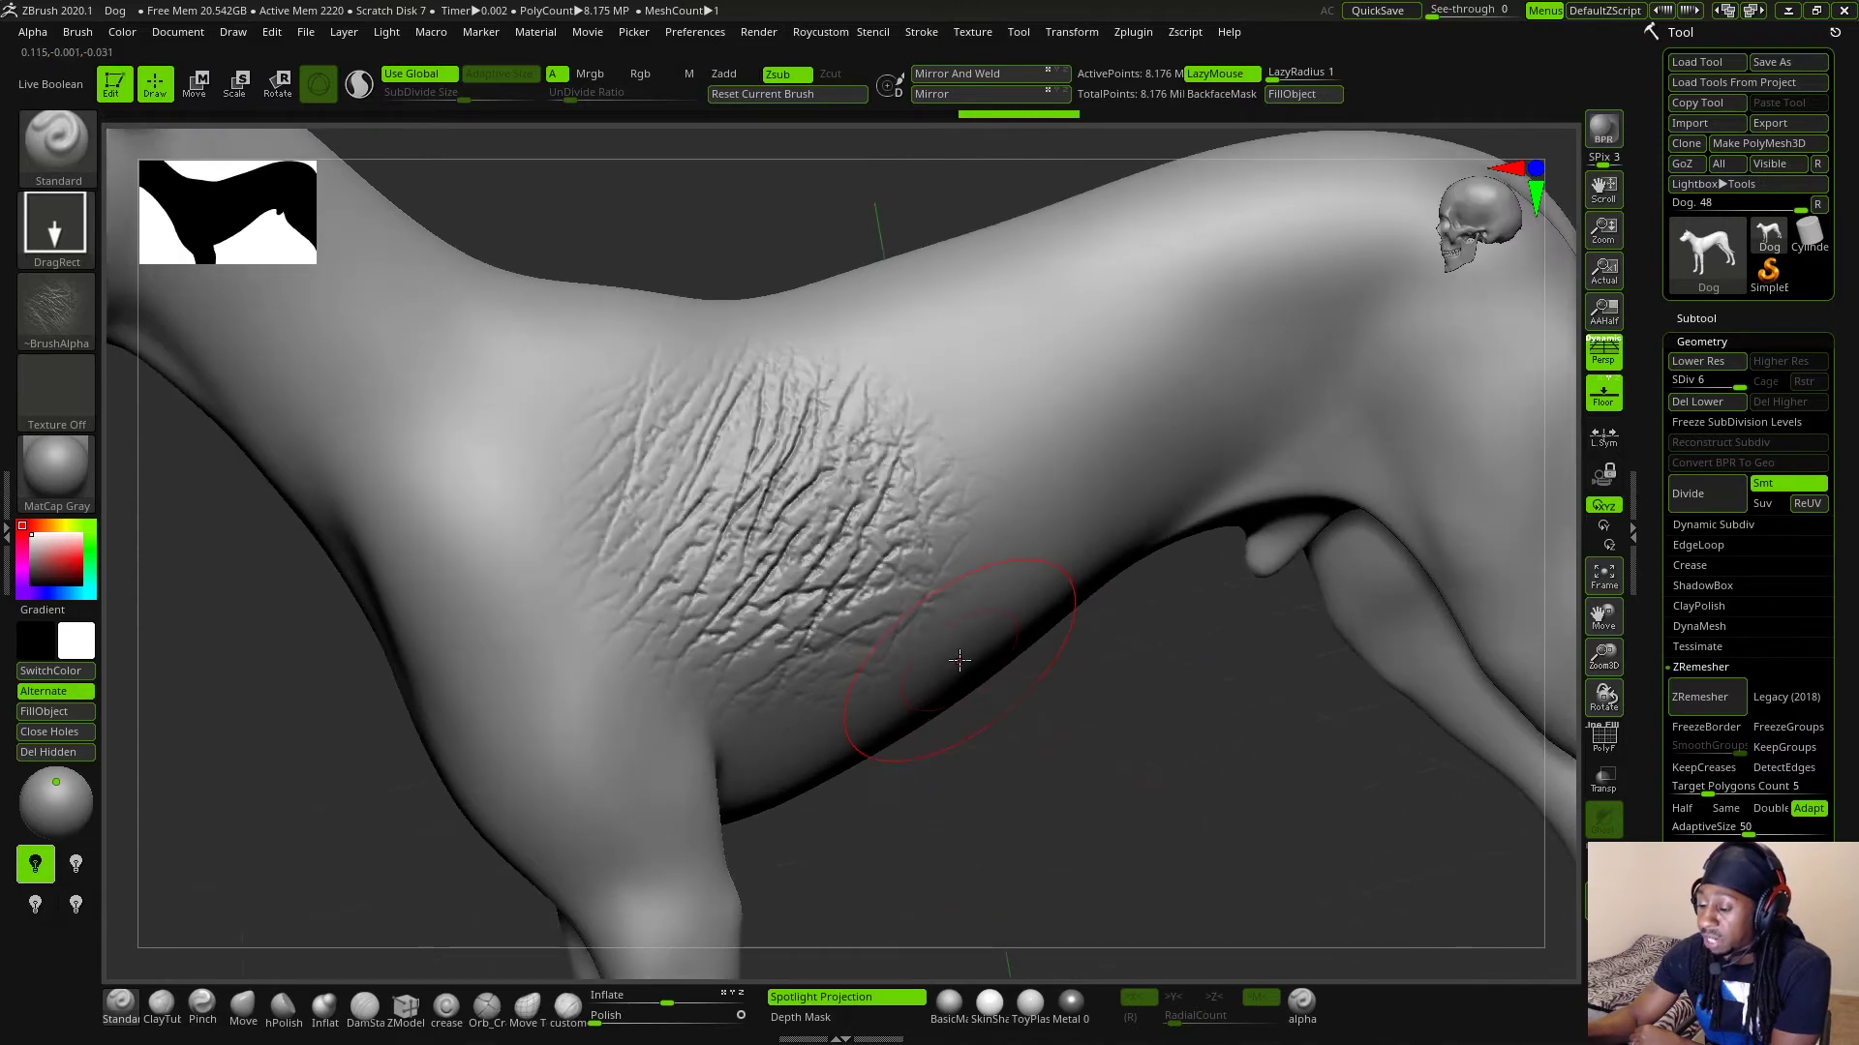
pyautogui.moveTo(1111, 738); pyautogui.dragTo(1121, 618)
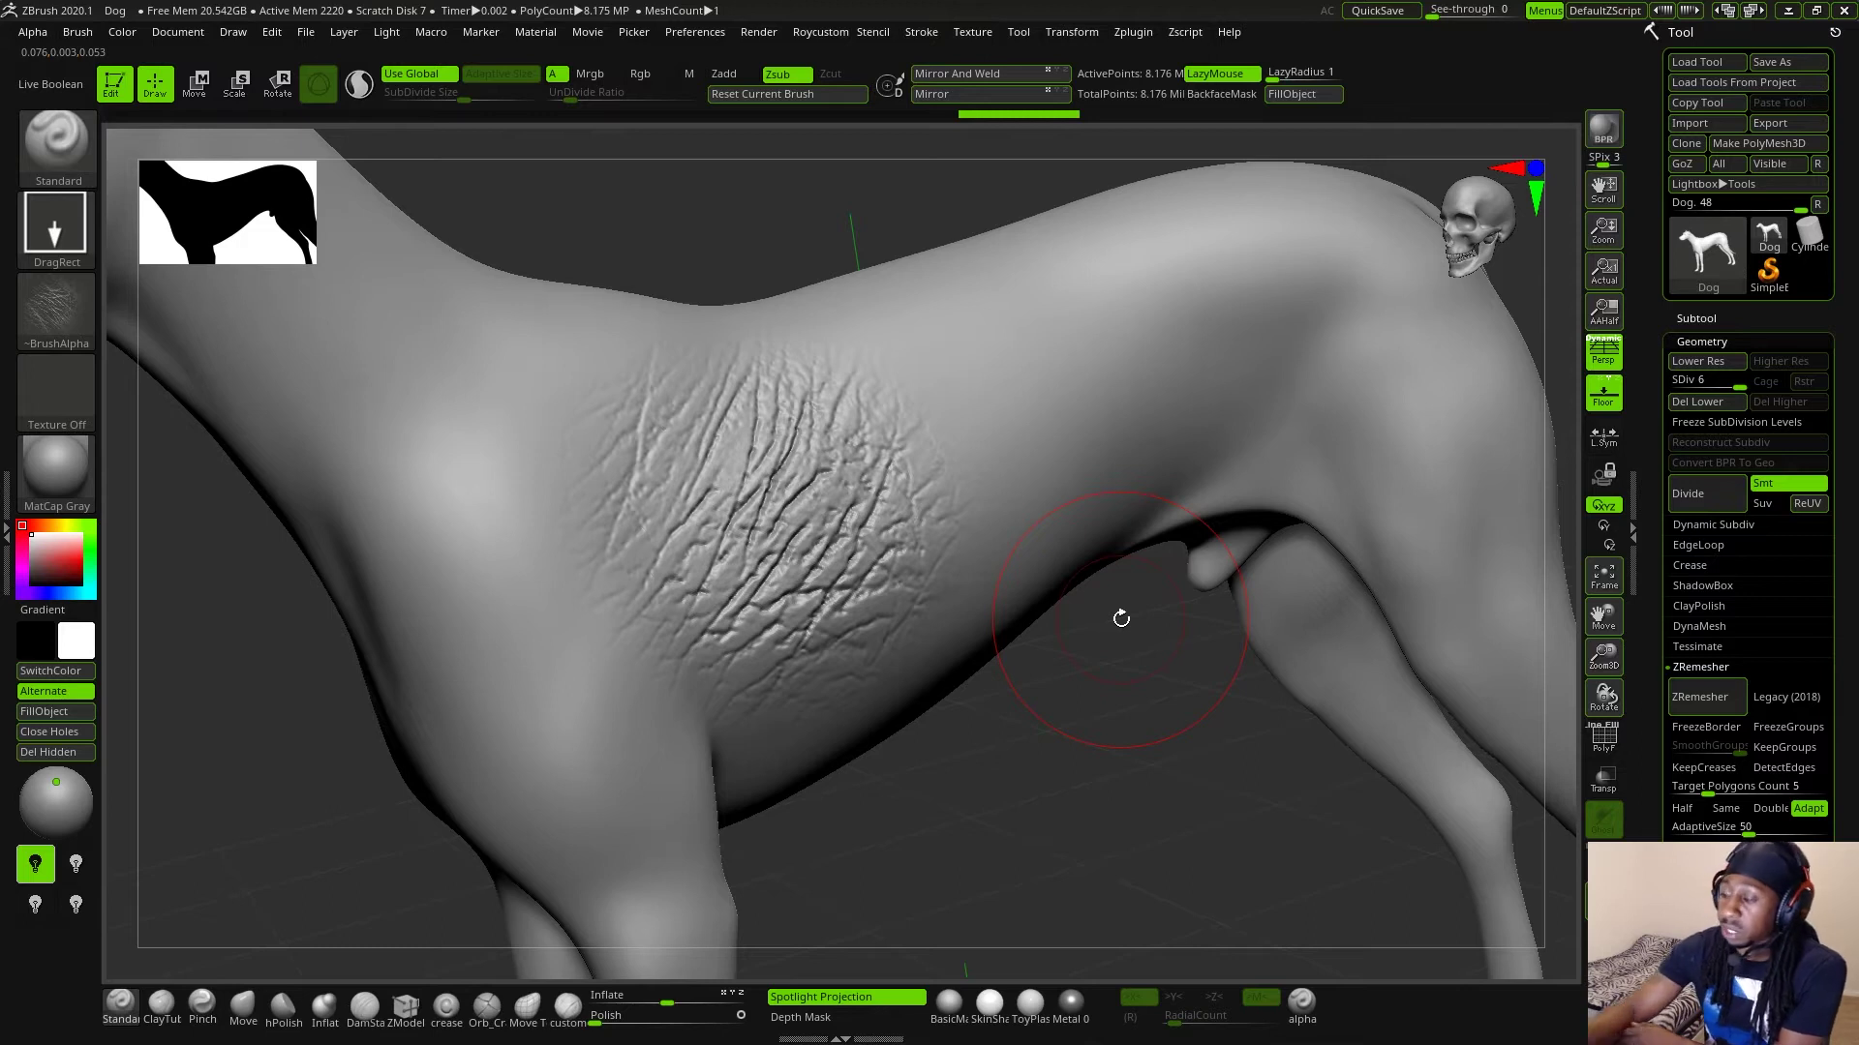
pyautogui.press(',')
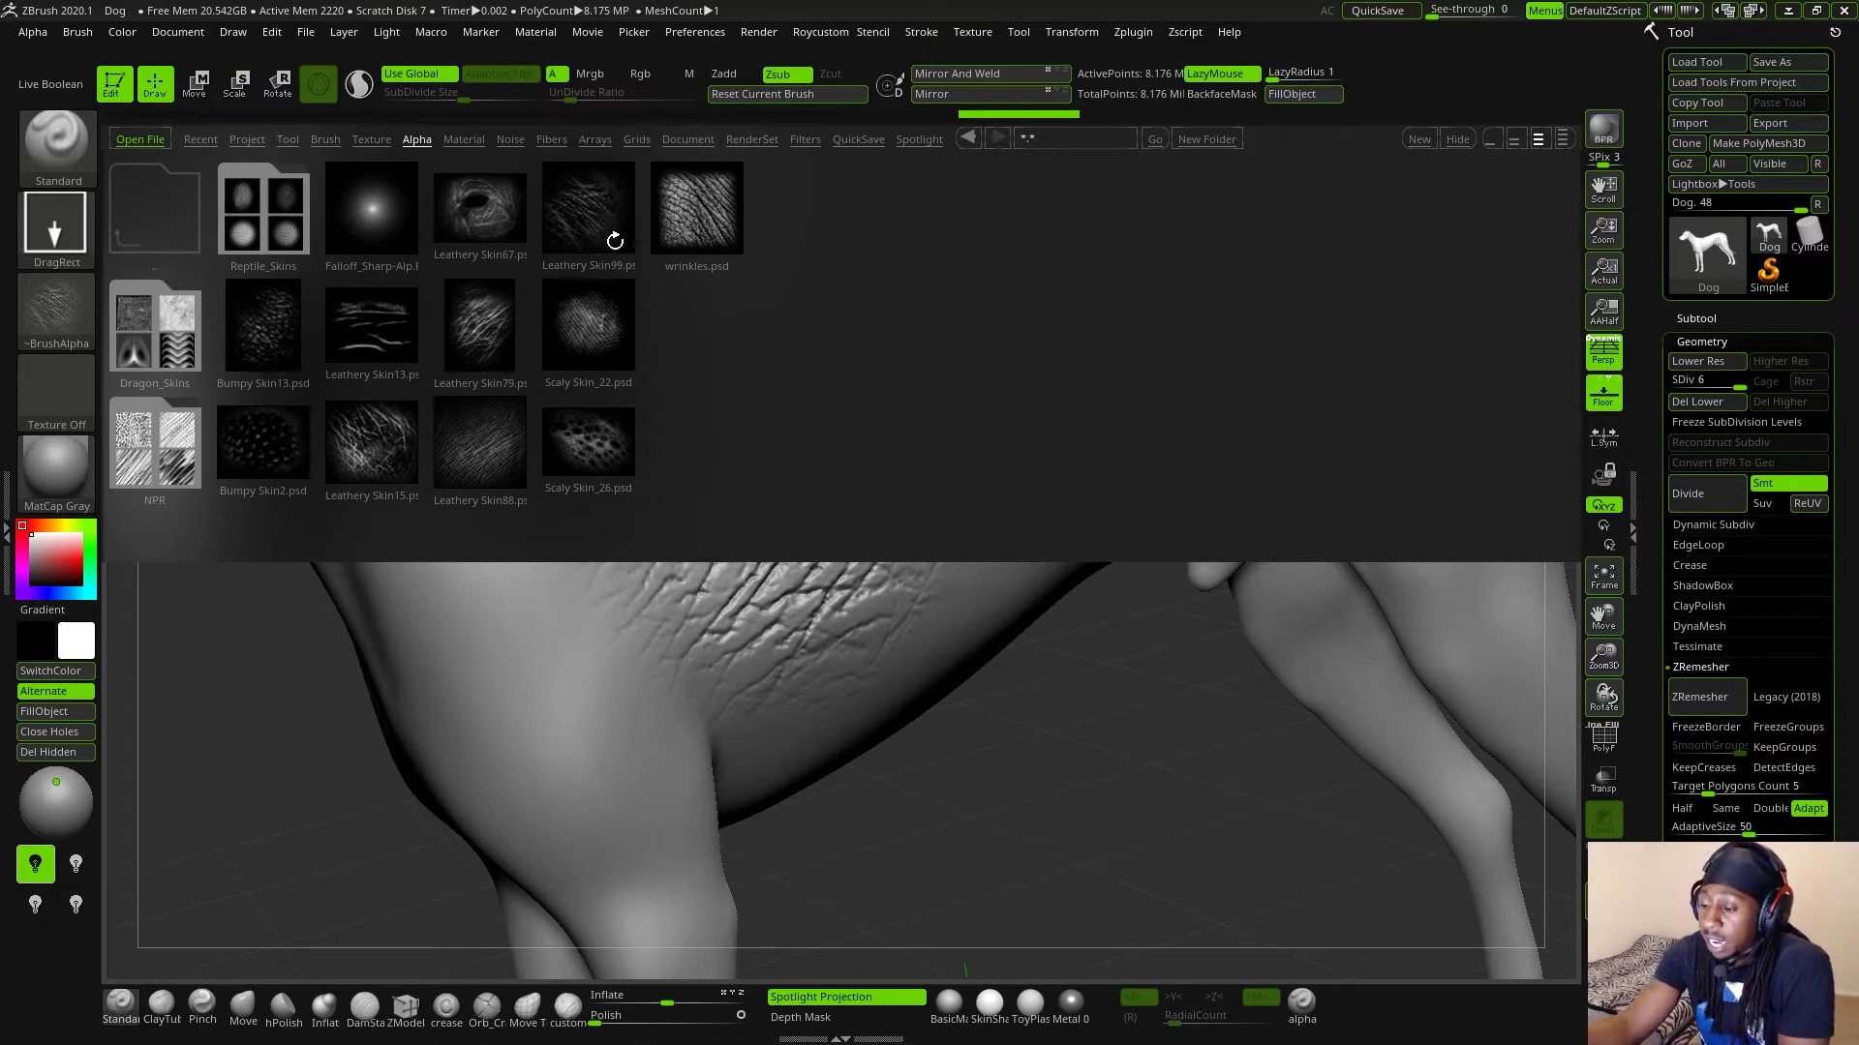
# - Load six skin alphas in turn, from Leathery Skin79 to Scaly Skin_26, leaving Scaly Skin_26 as brush alpha
pyautogui.click(701, 225)
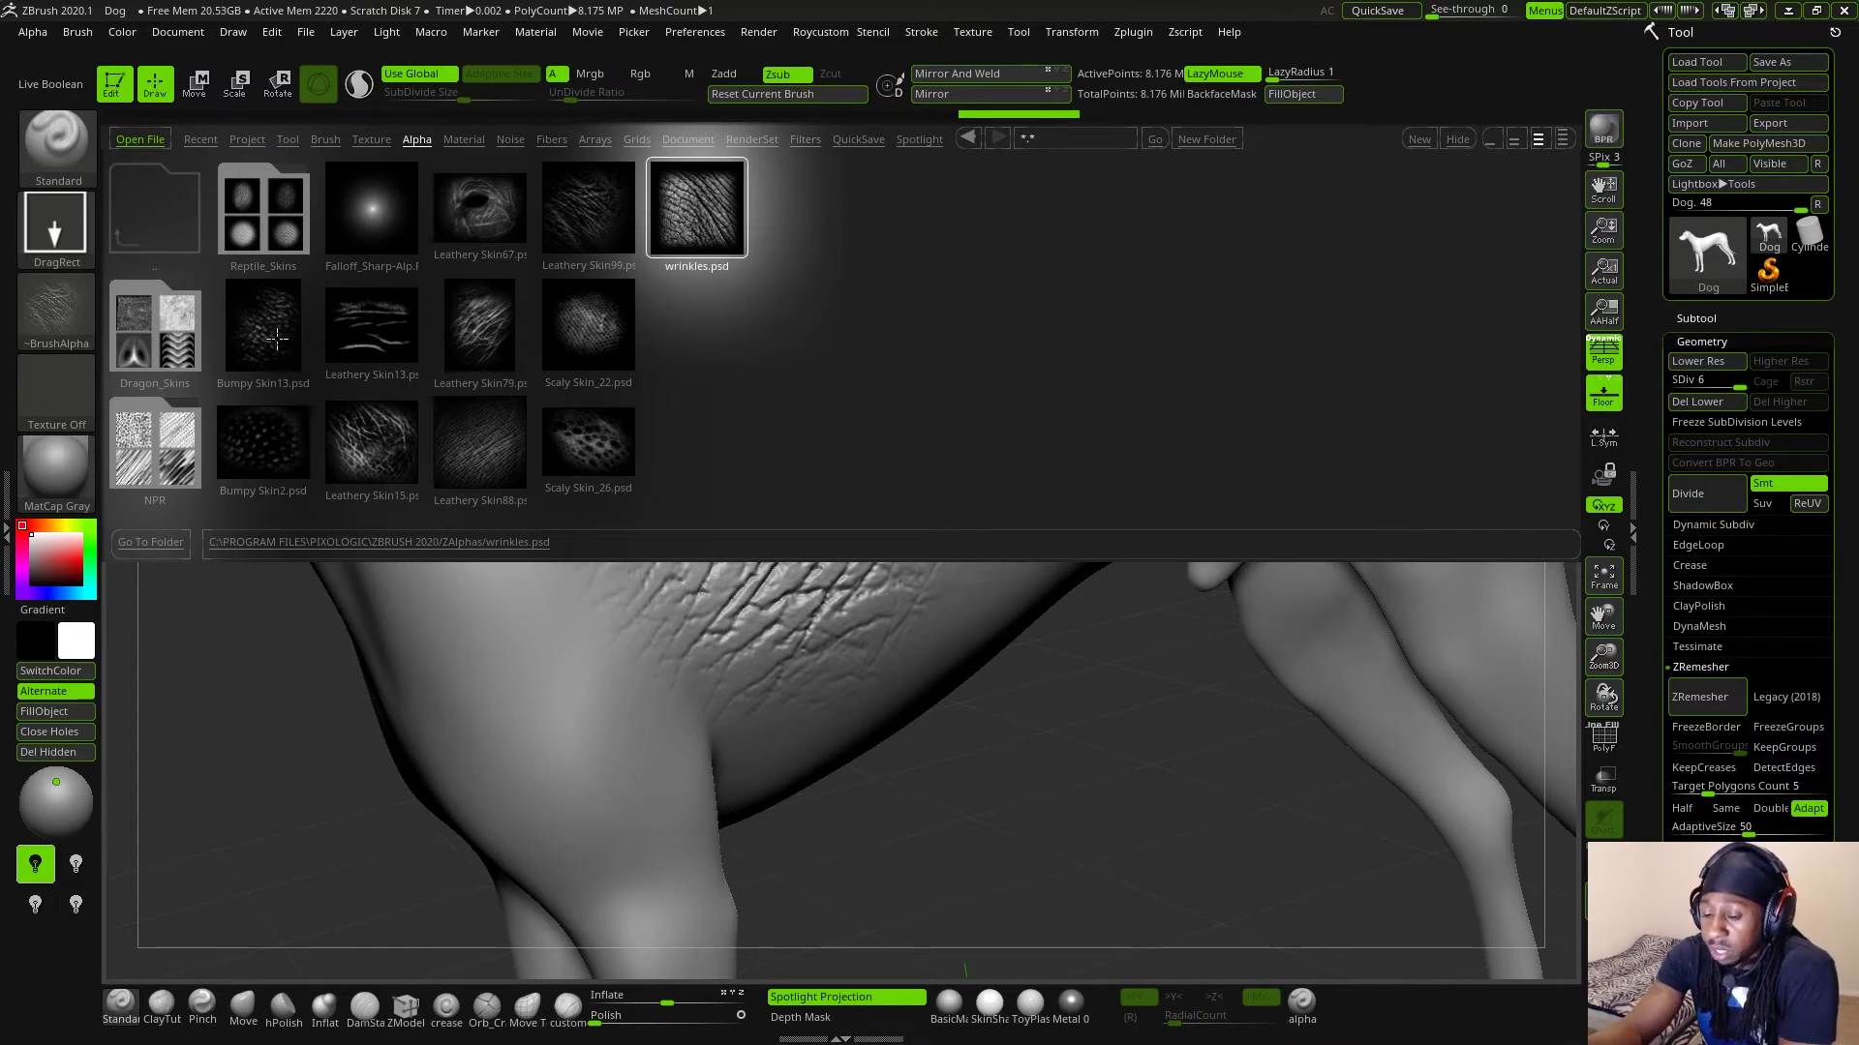
pyautogui.doubleClick(482, 345)
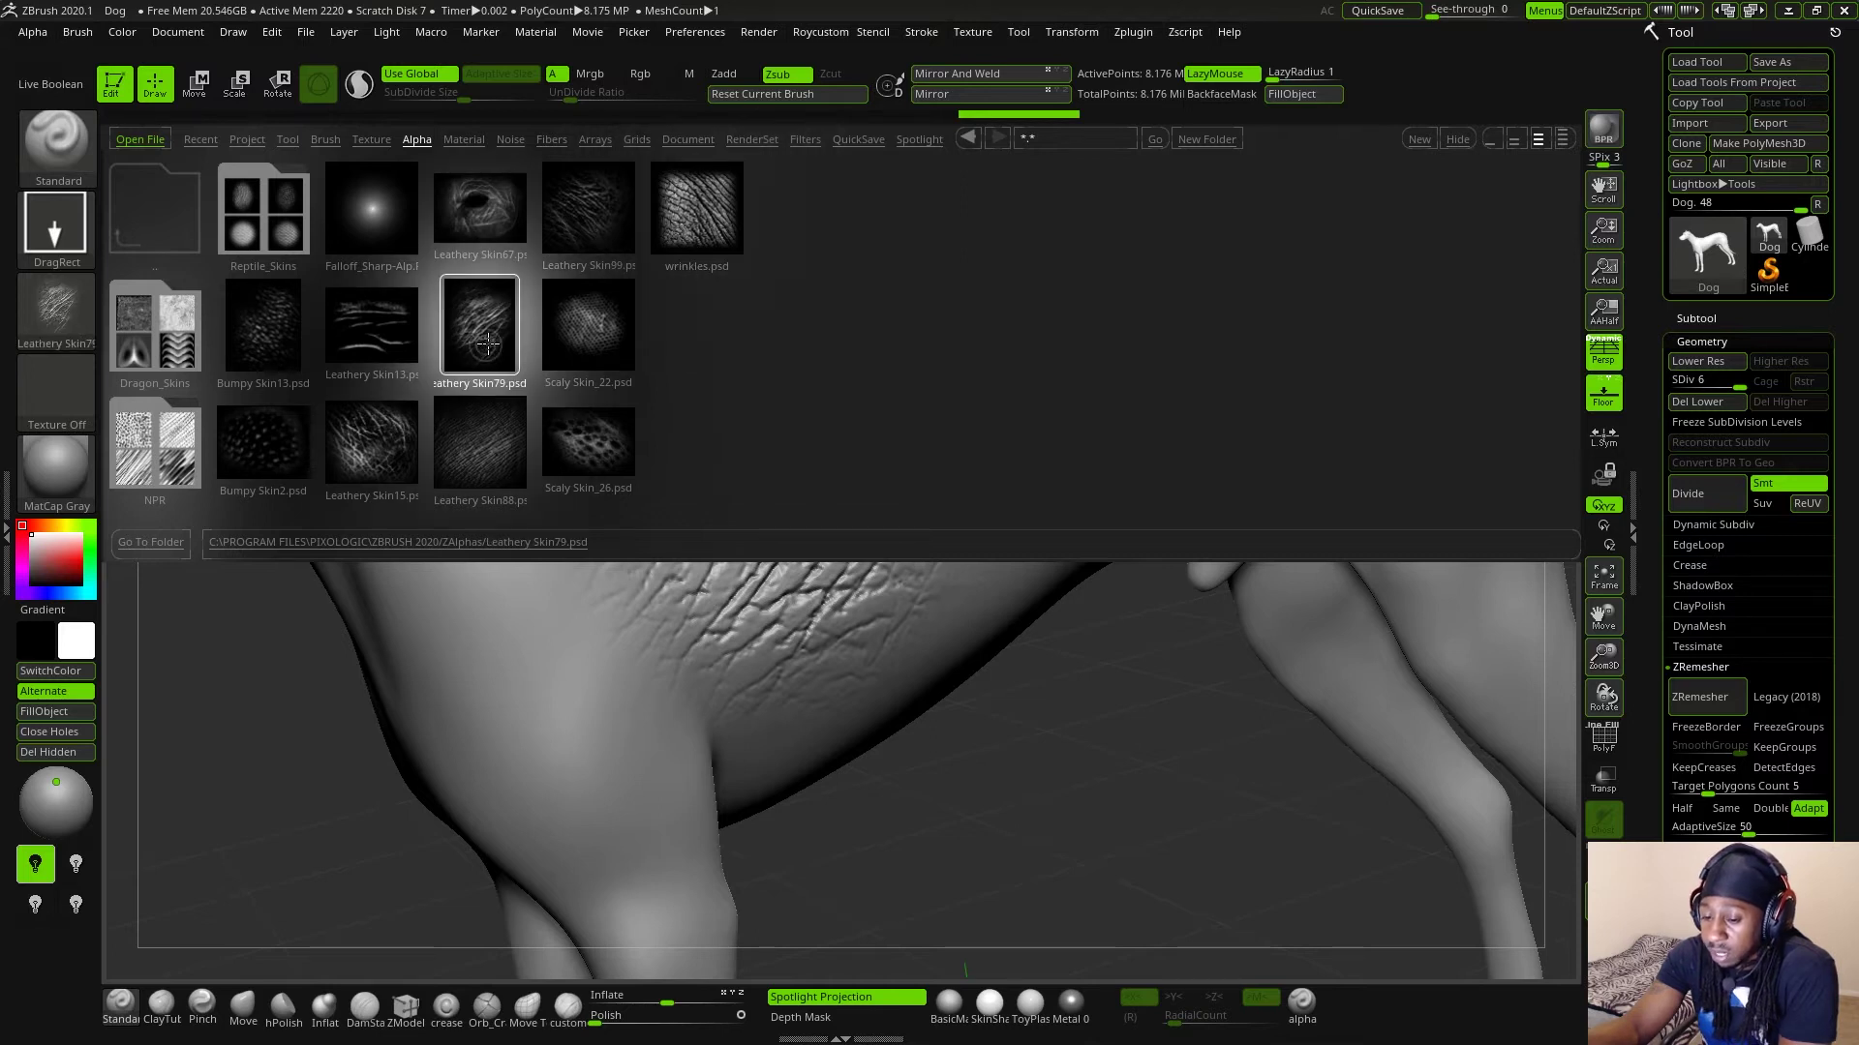
pyautogui.doubleClick(595, 333)
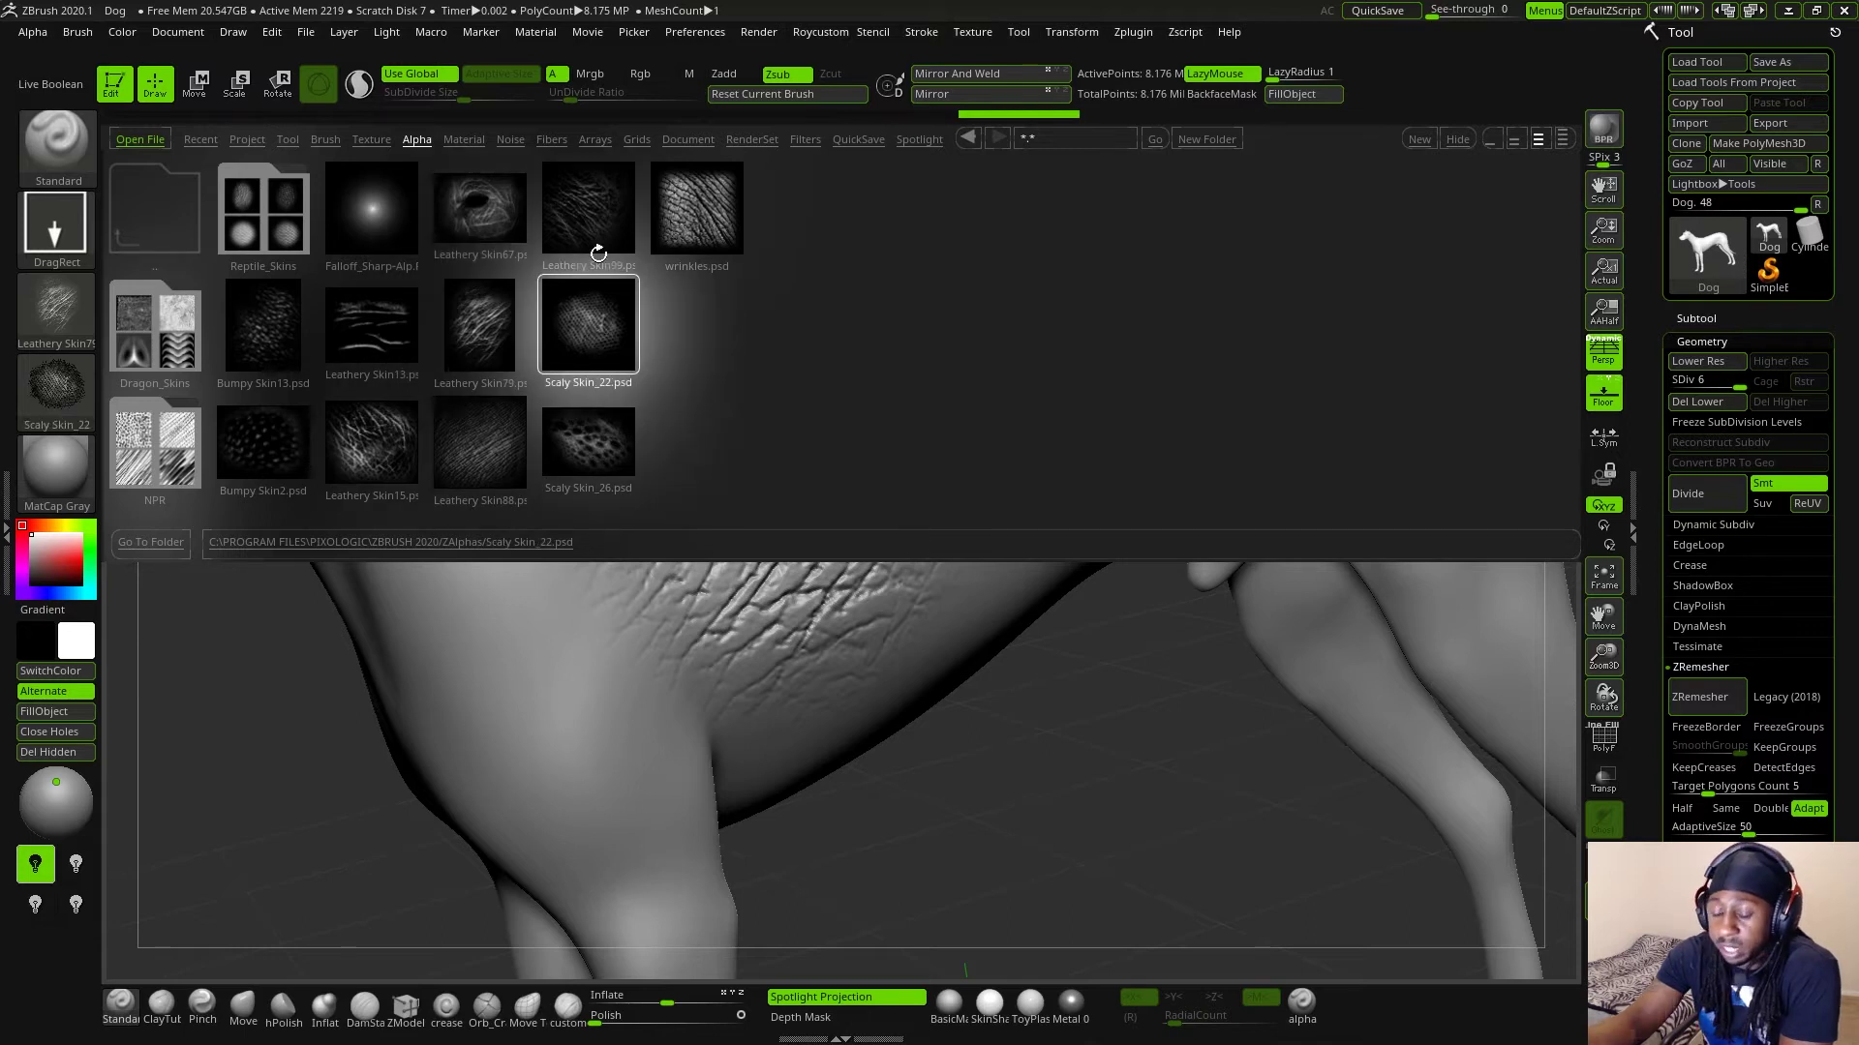
pyautogui.doubleClick(280, 445)
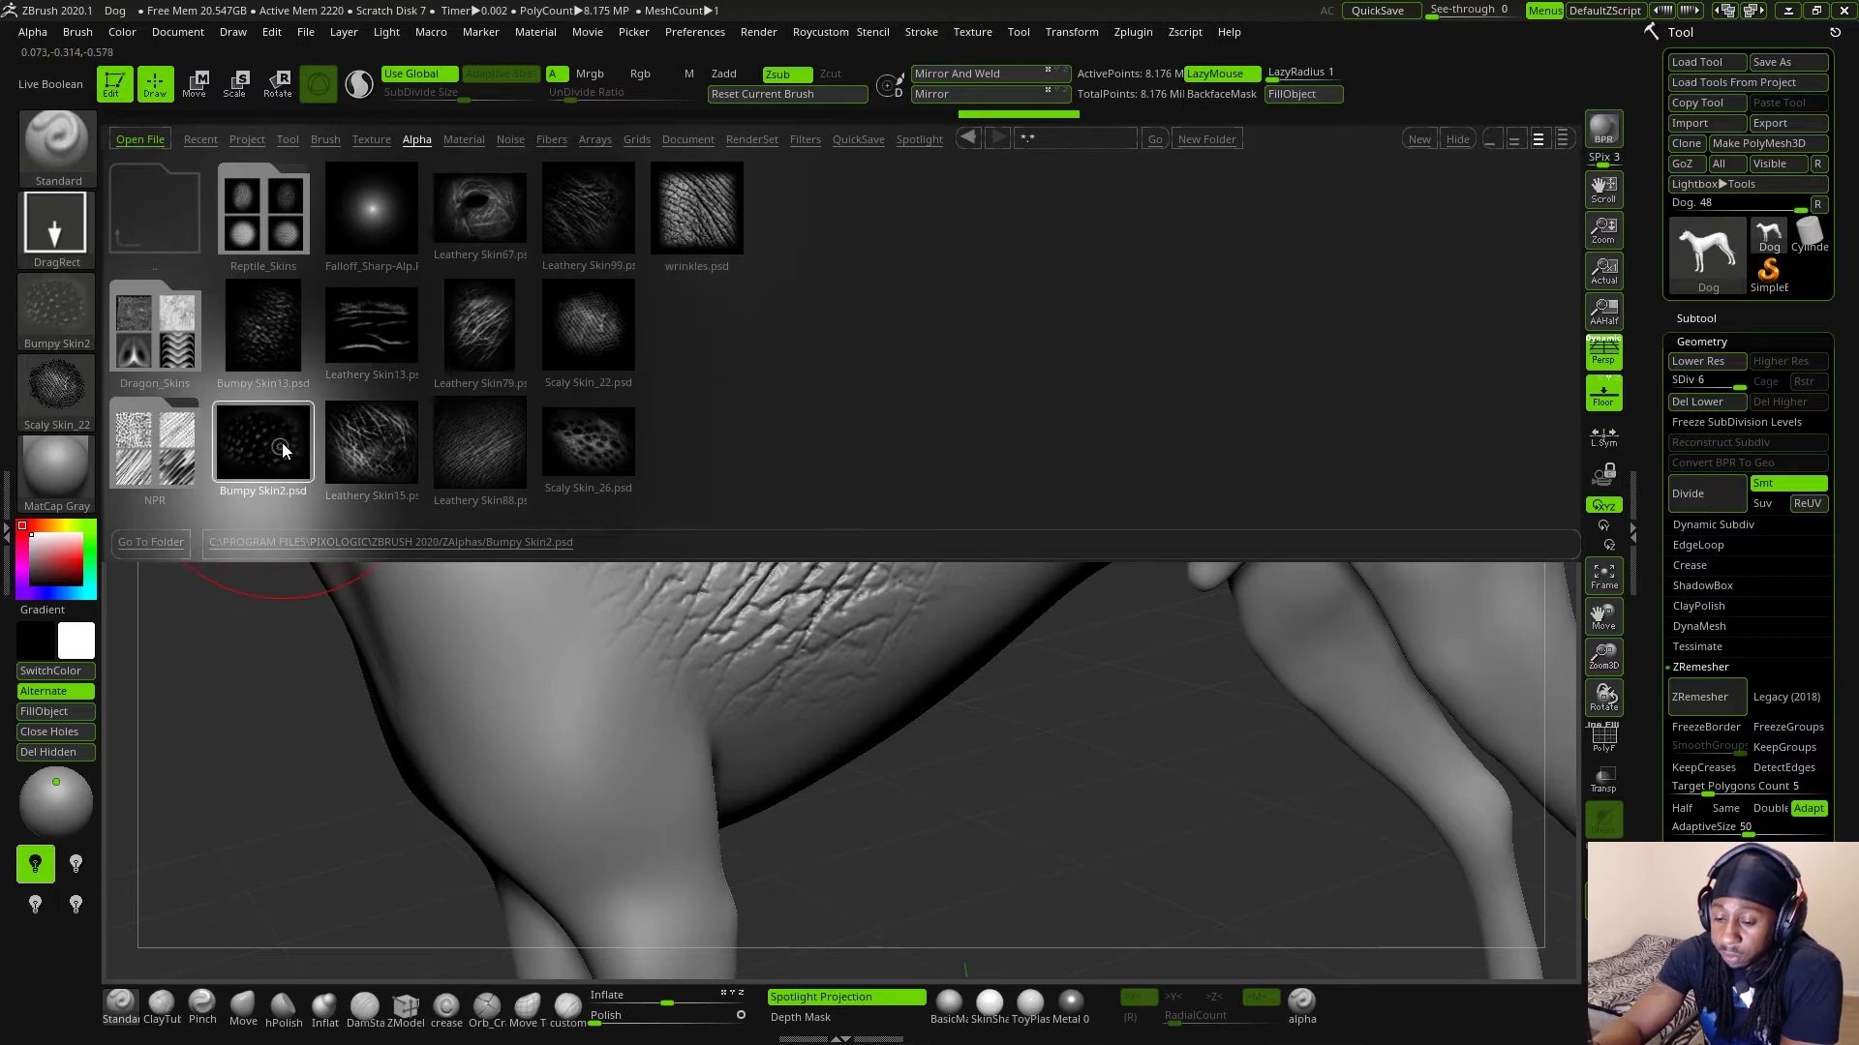
pyautogui.click(378, 455)
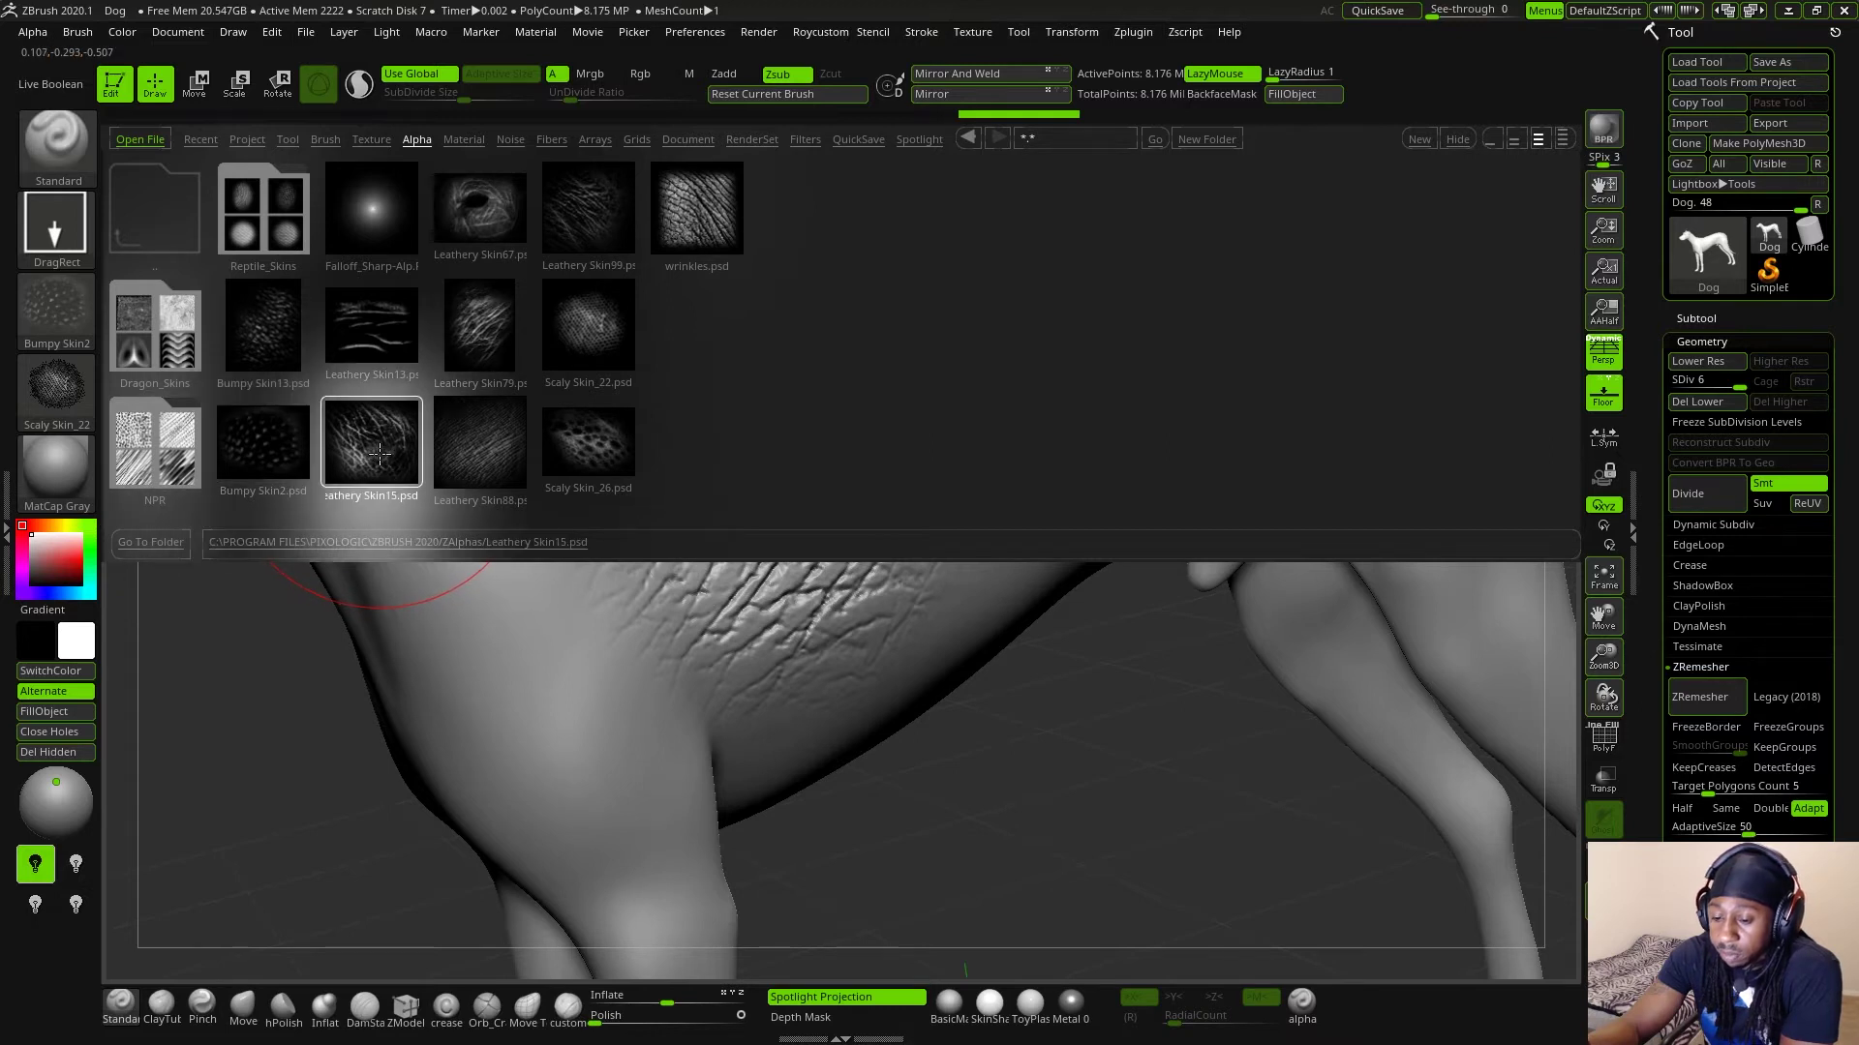
pyautogui.doubleClick(381, 453)
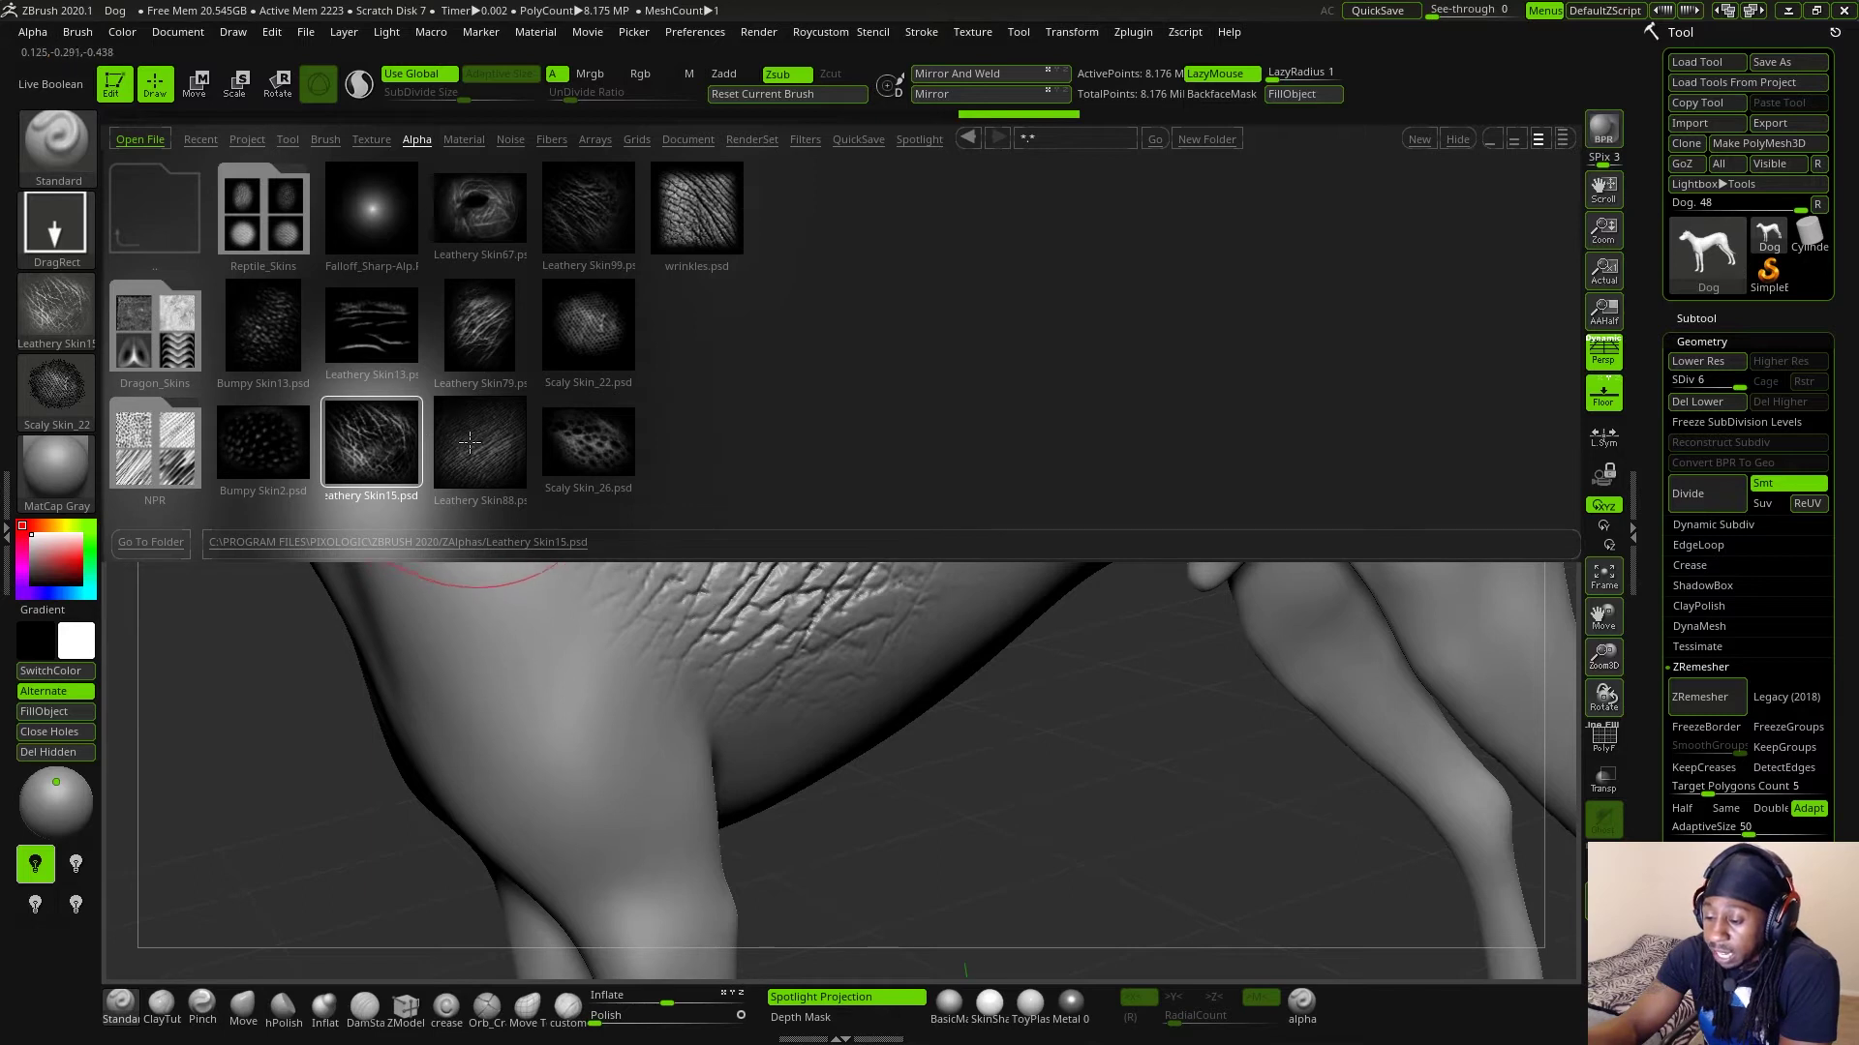
pyautogui.doubleClick(475, 446)
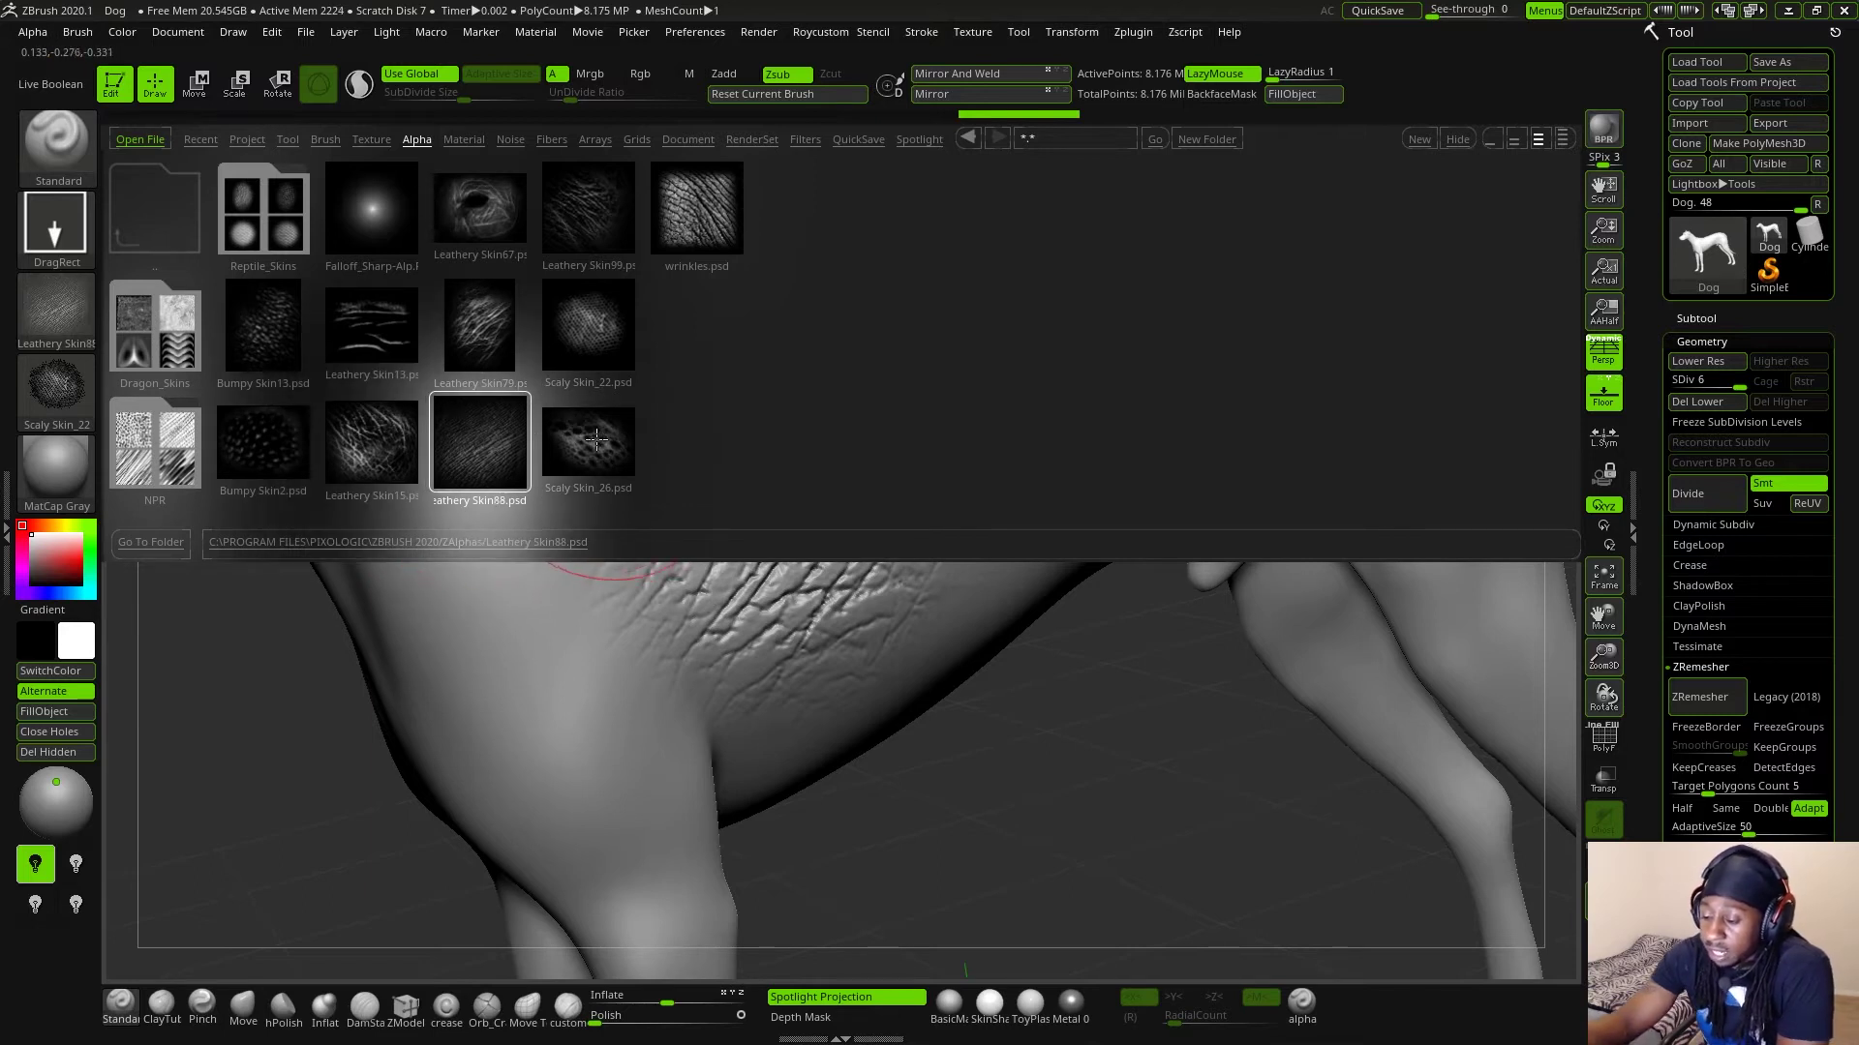
pyautogui.click(598, 440)
pyautogui.click(602, 445)
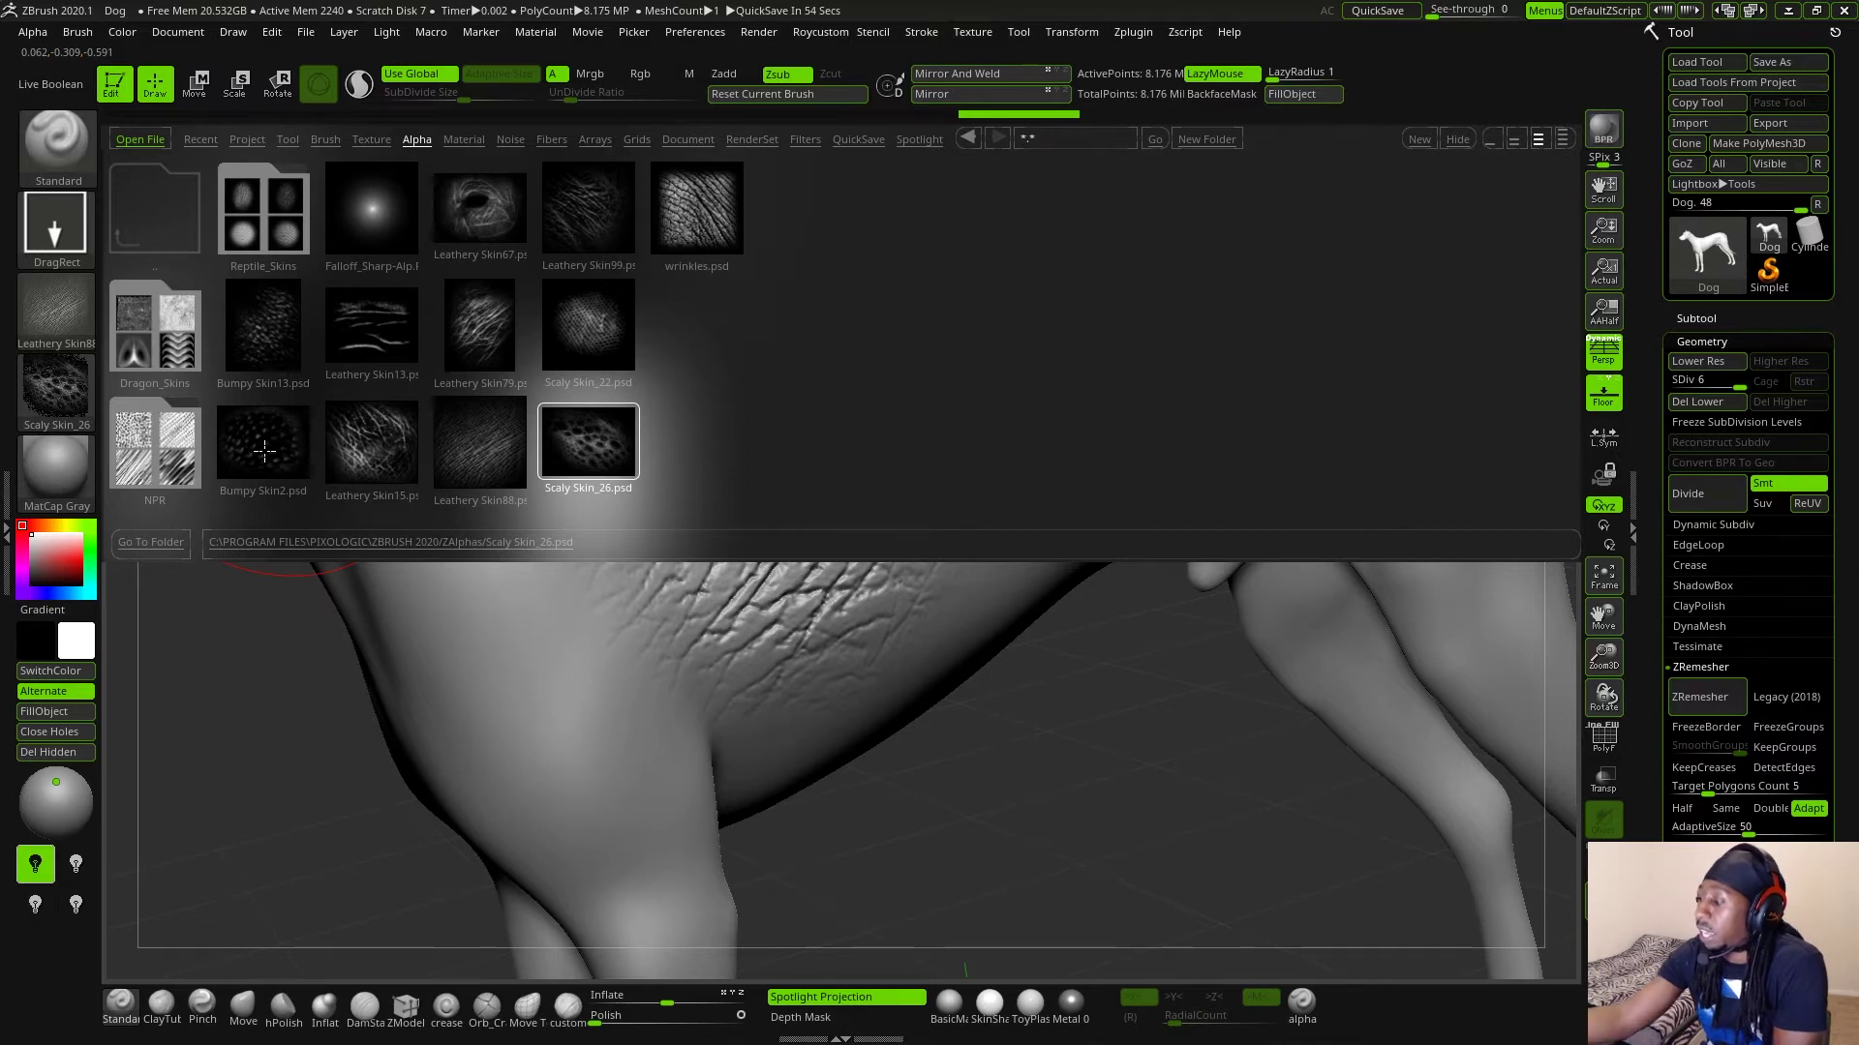
# - Close ZBrush, confirm the exit prompt, and return to the ZAlphas folder in File Explorer
pyautogui.click(1844, 14)
pyautogui.click(979, 580)
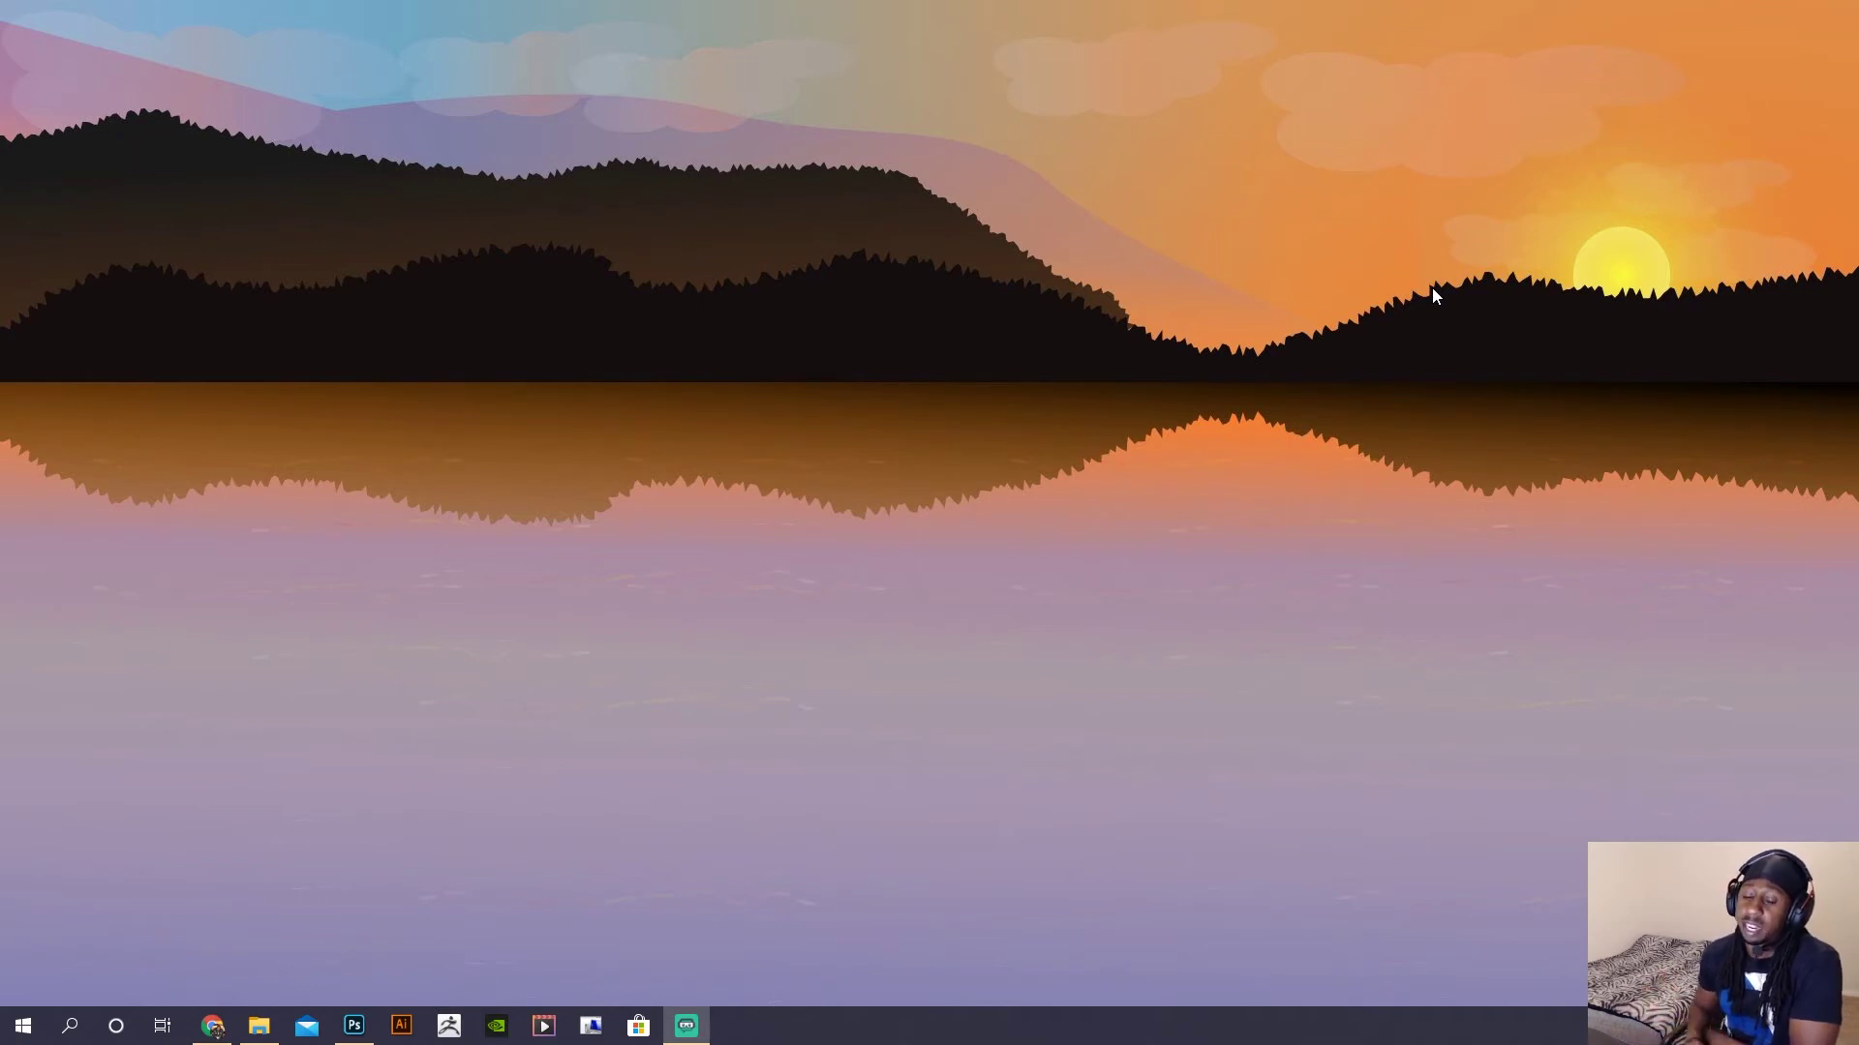
pyautogui.click(259, 1024)
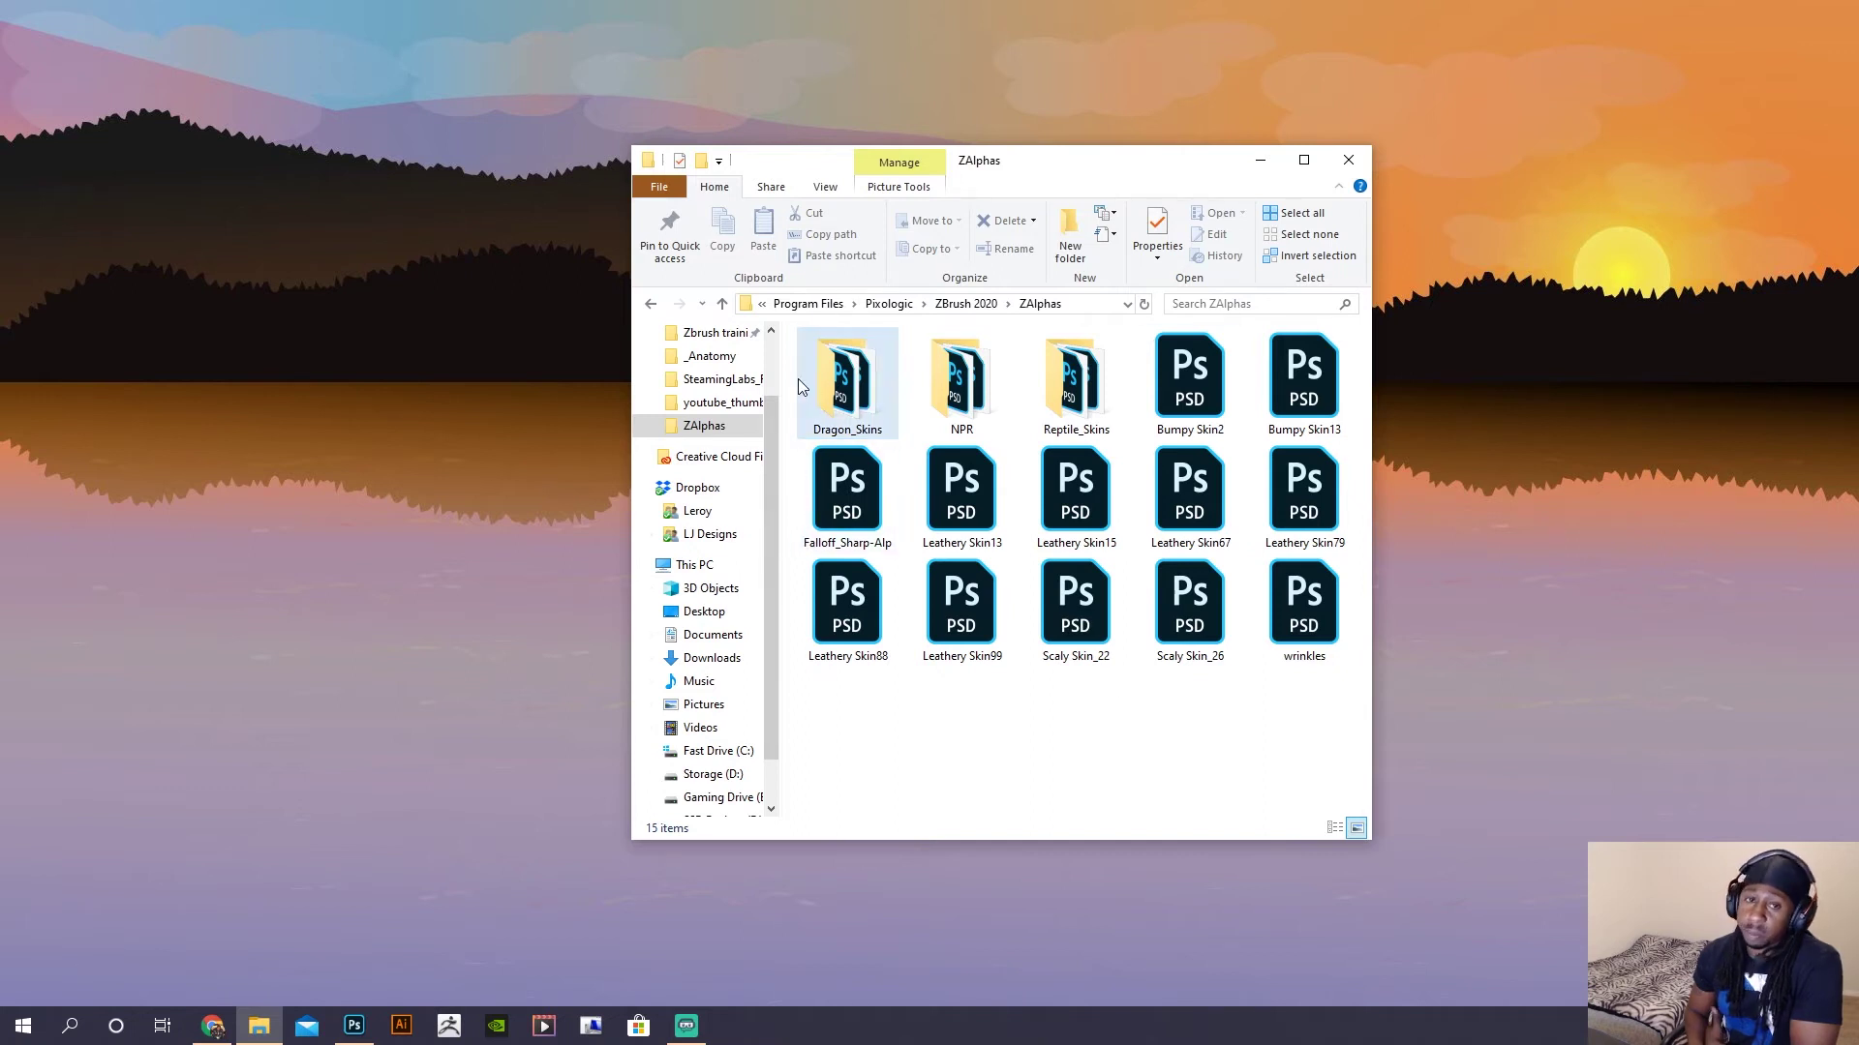
pyautogui.click(728, 573)
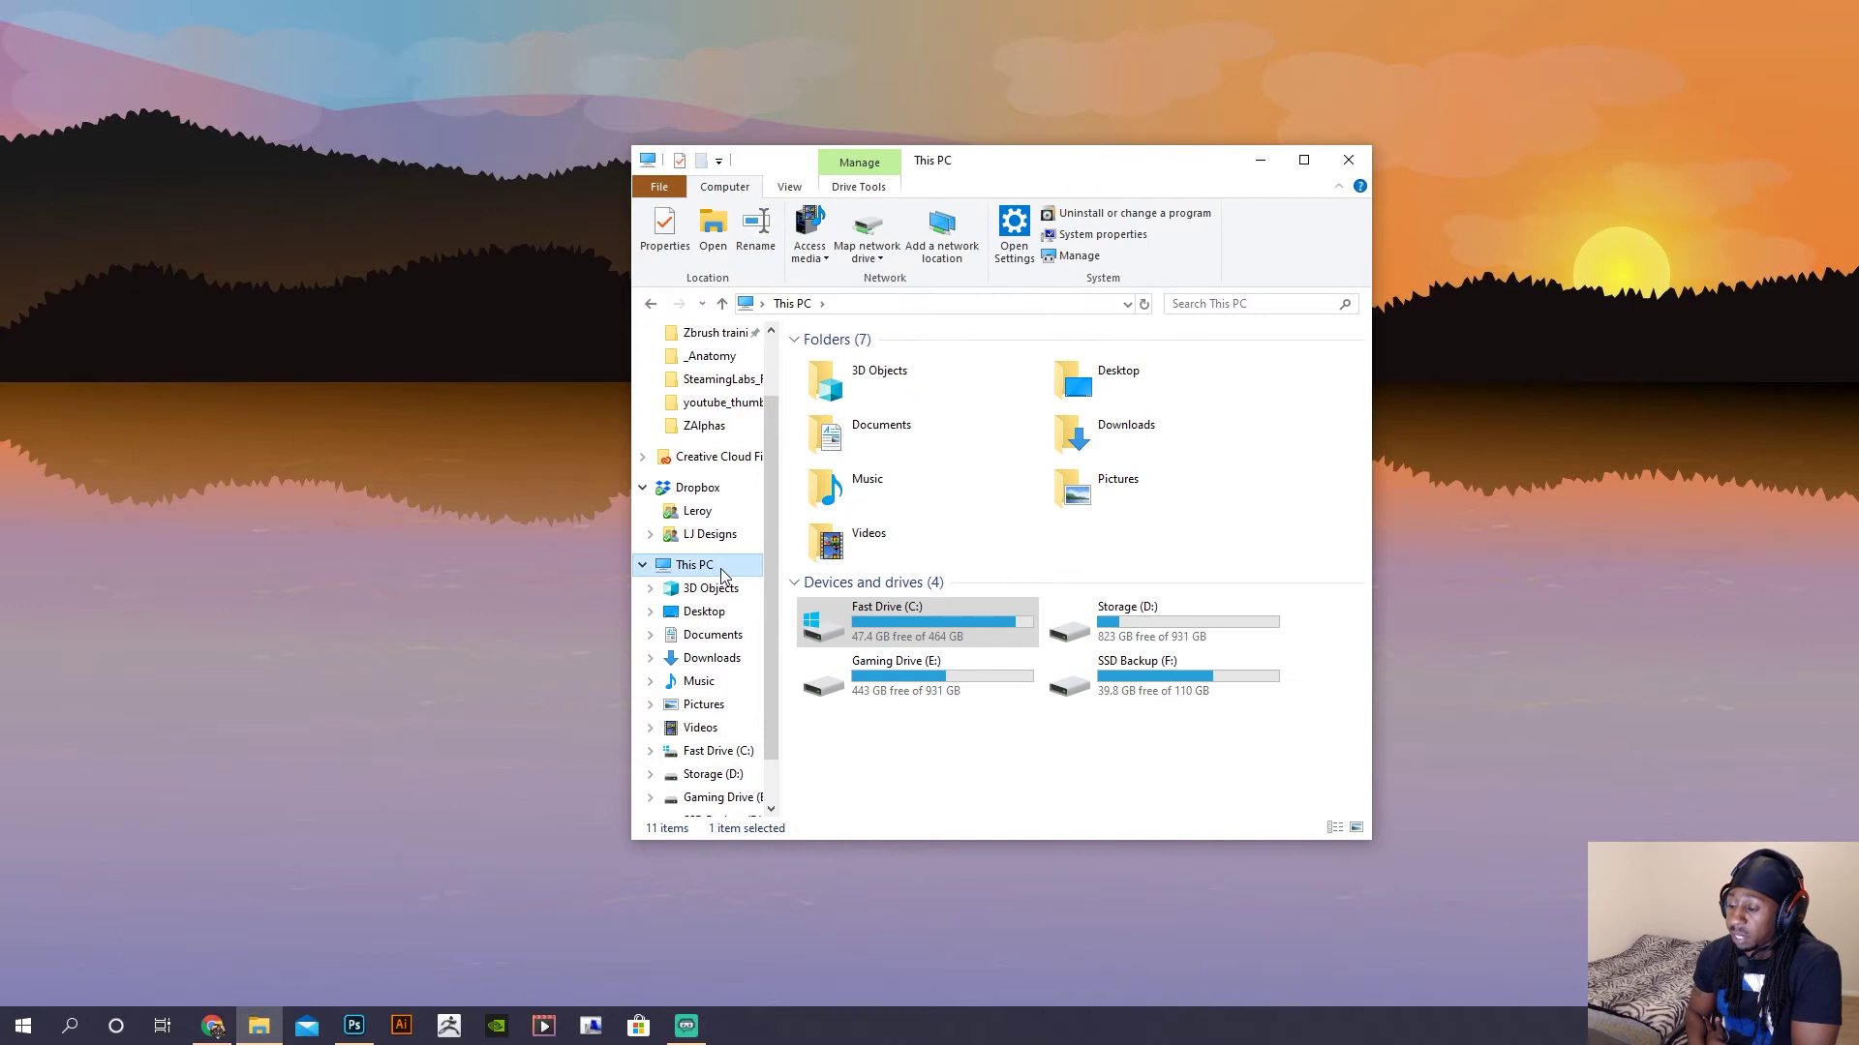
pyautogui.click(893, 639)
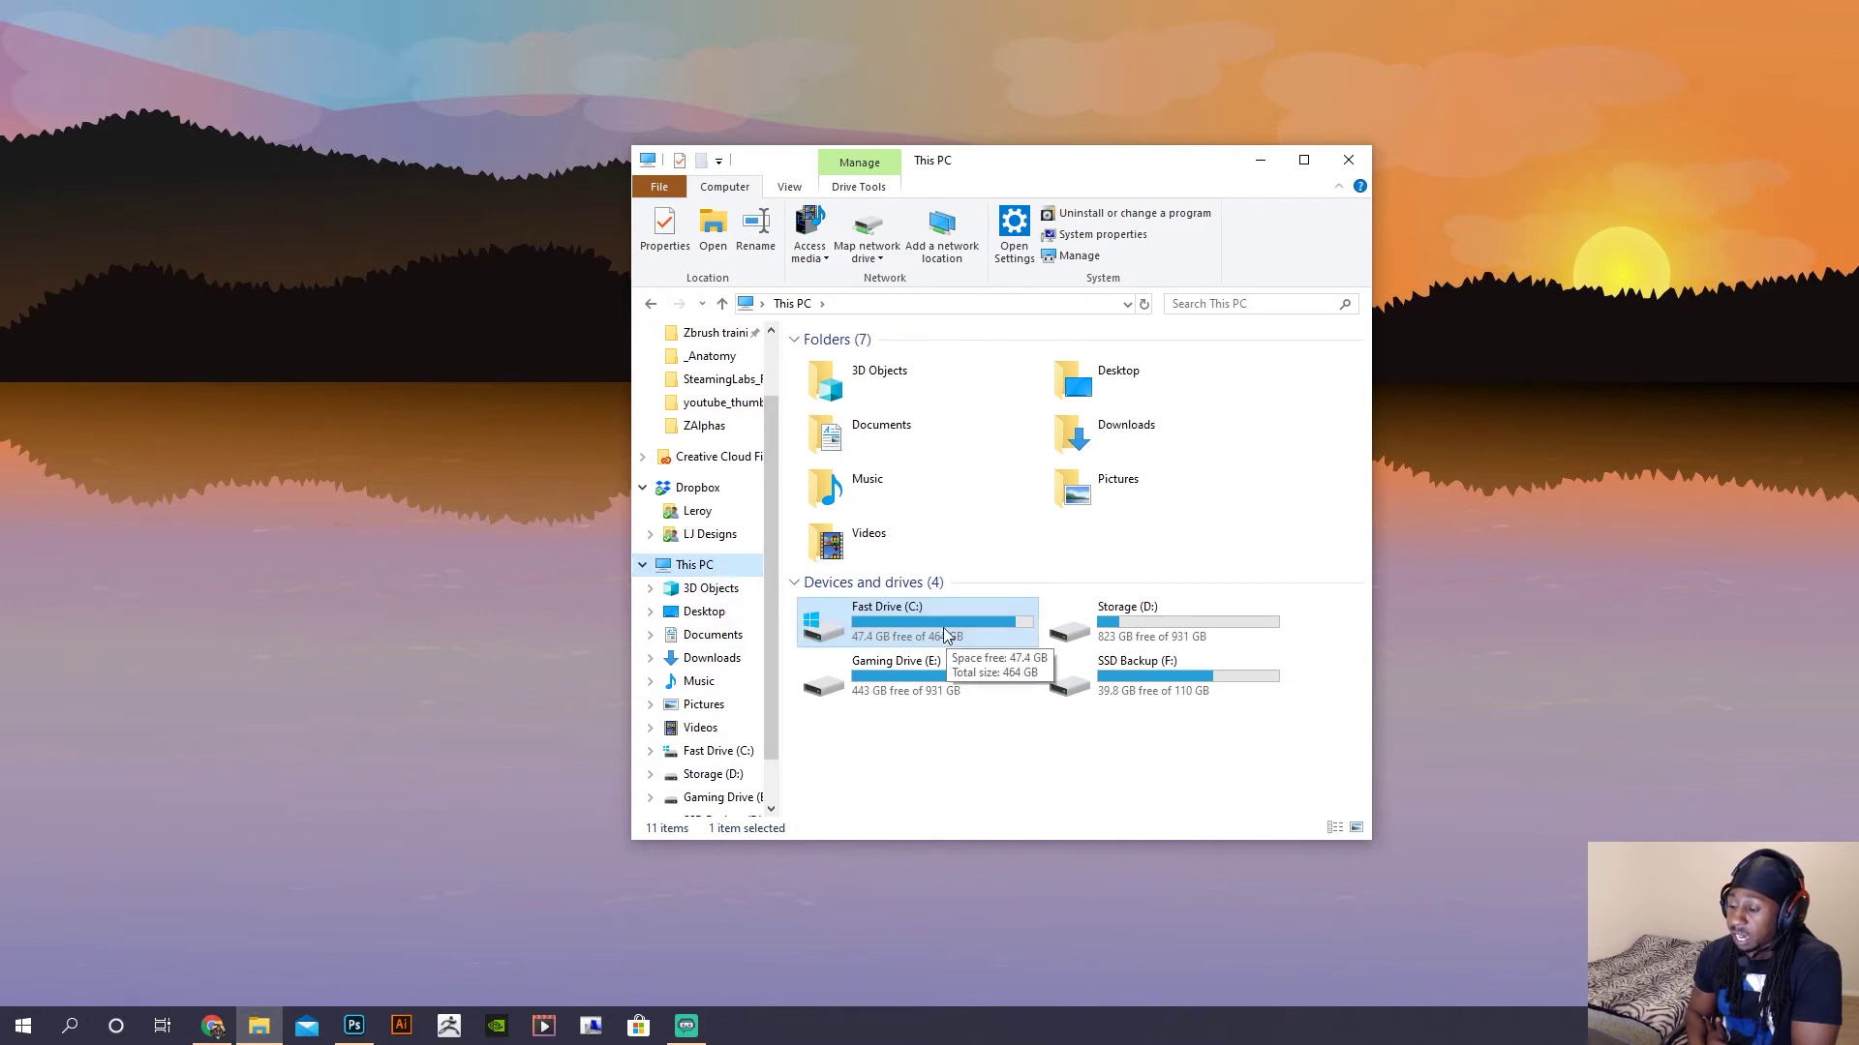
pyautogui.doubleClick(938, 626)
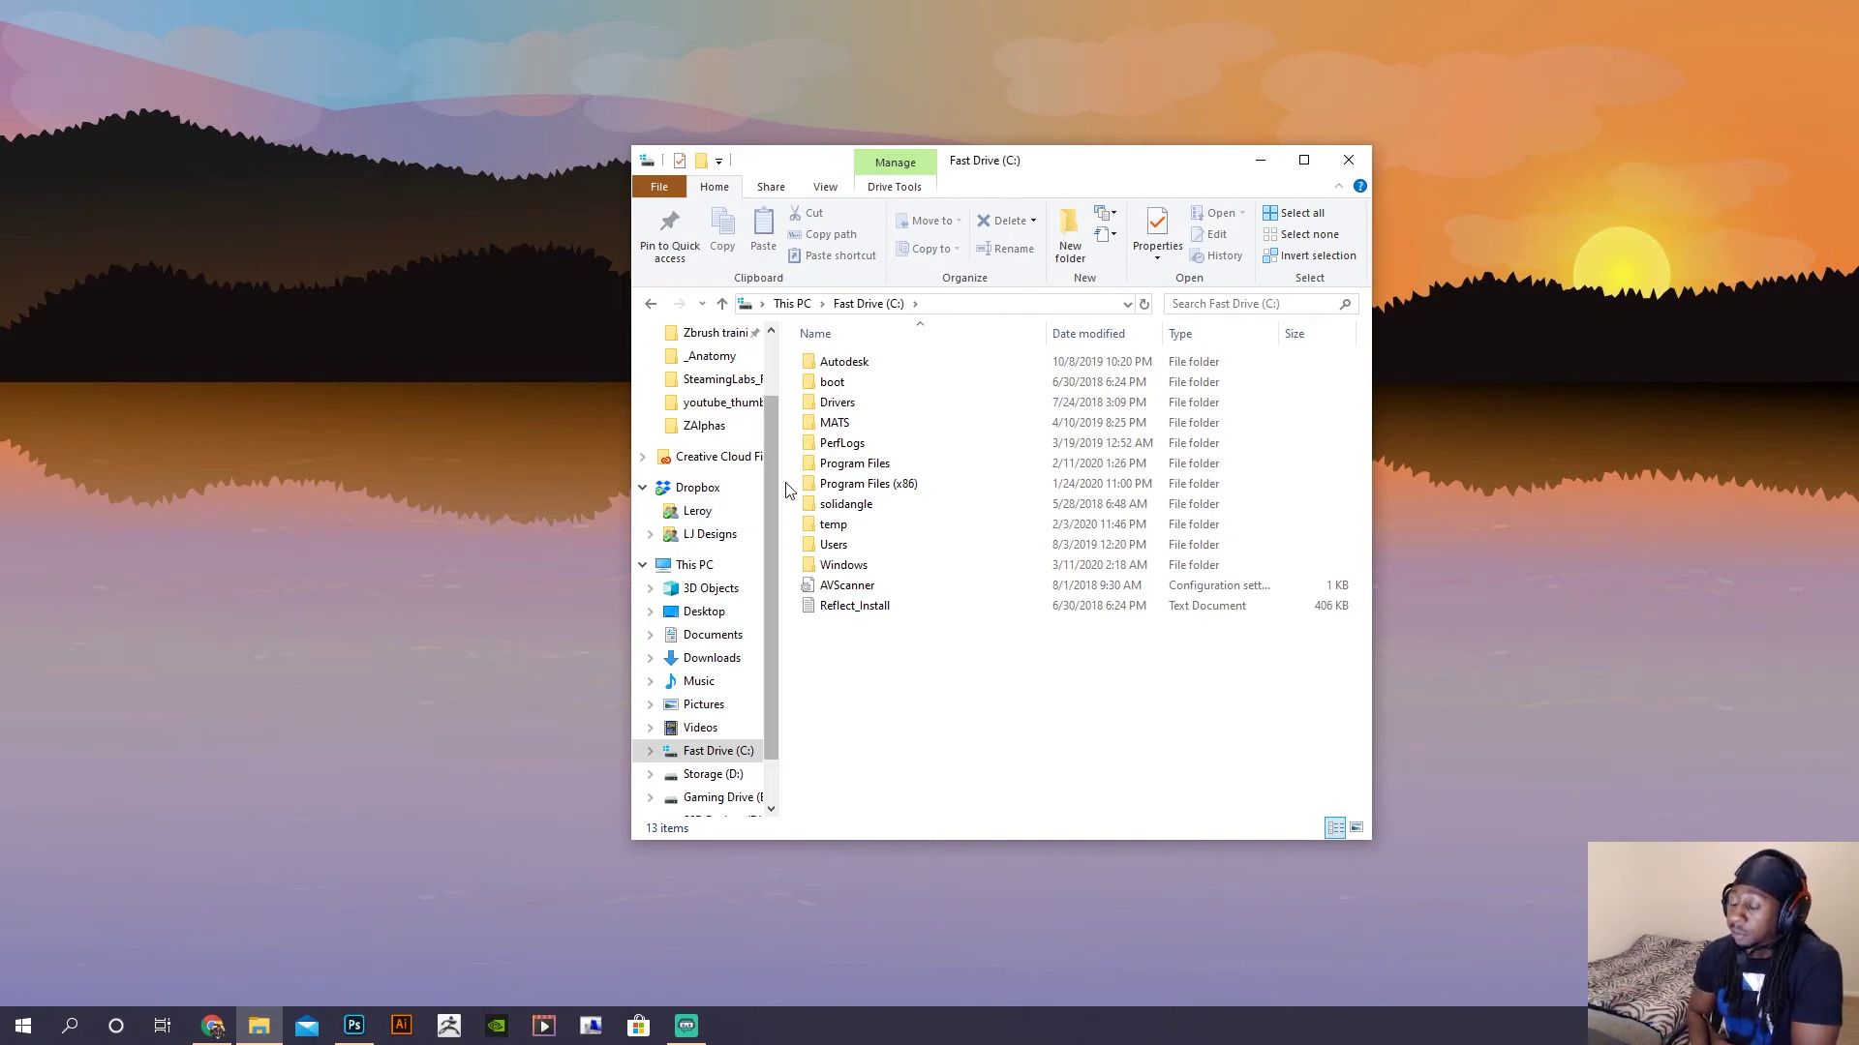
pyautogui.doubleClick(889, 466)
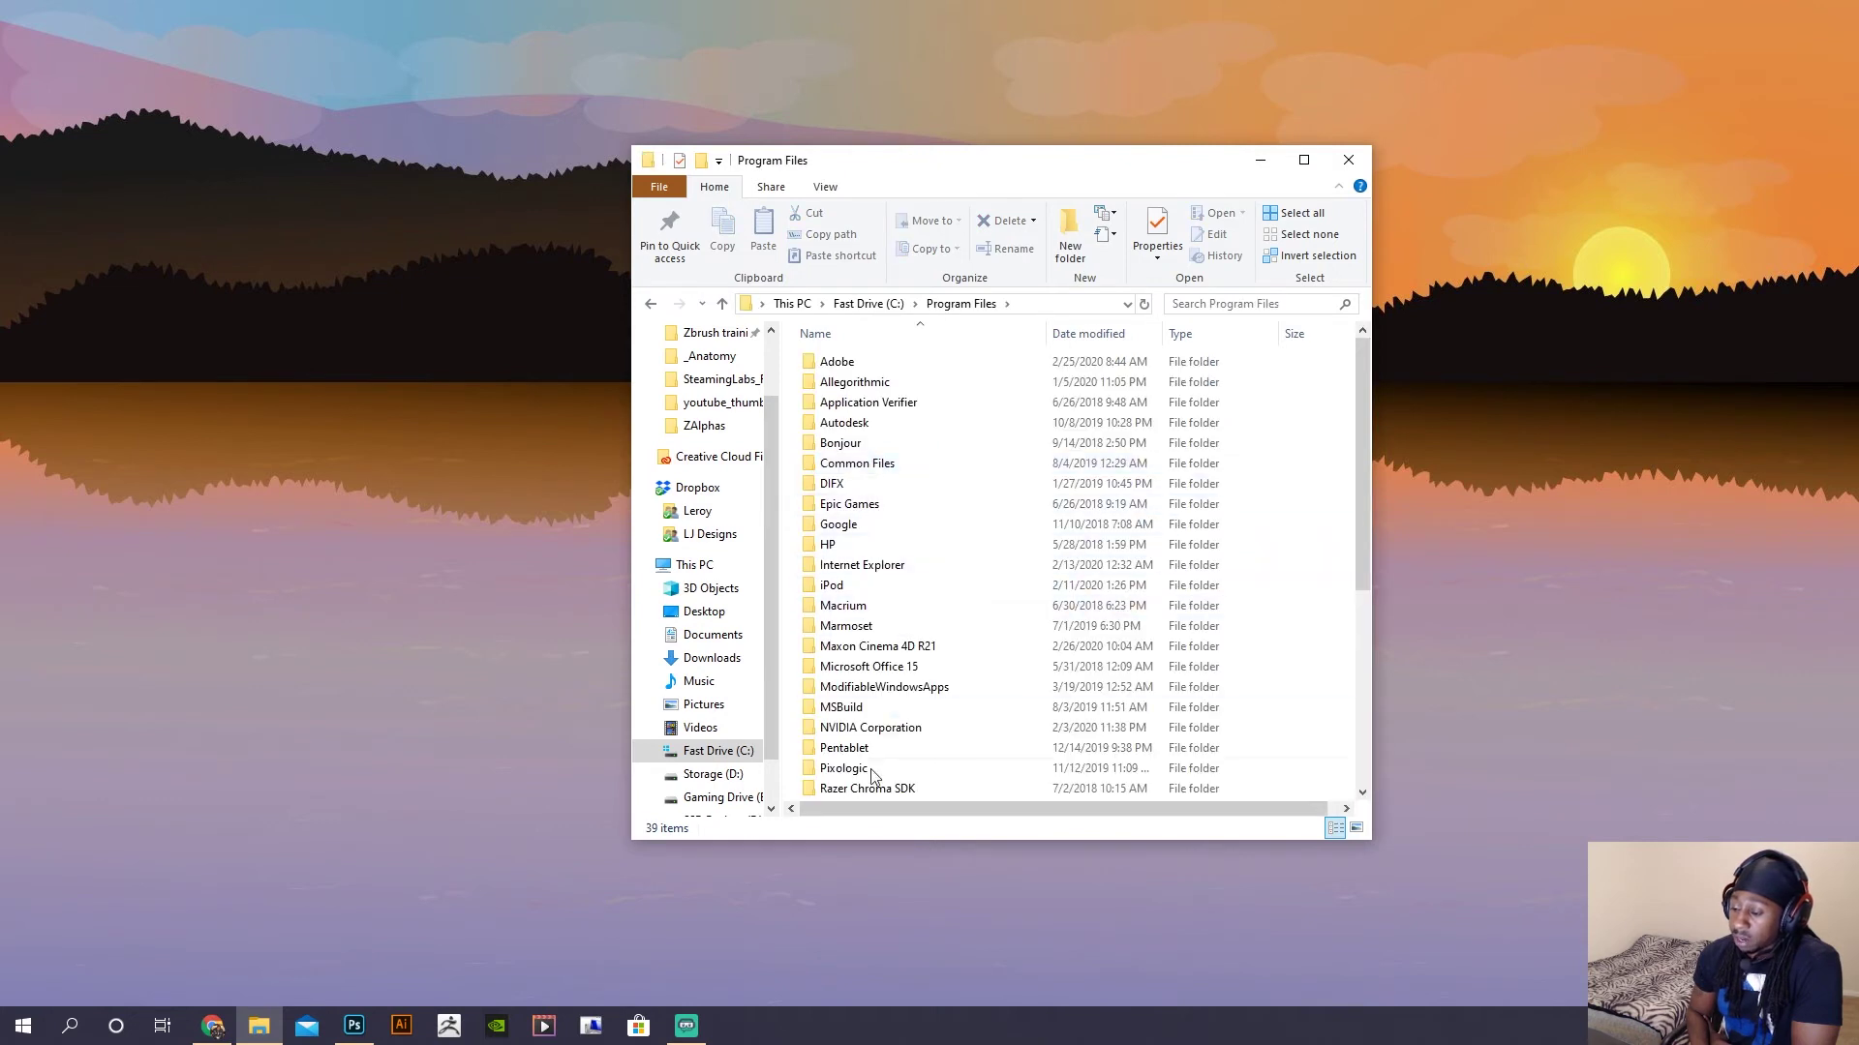
pyautogui.doubleClick(866, 772)
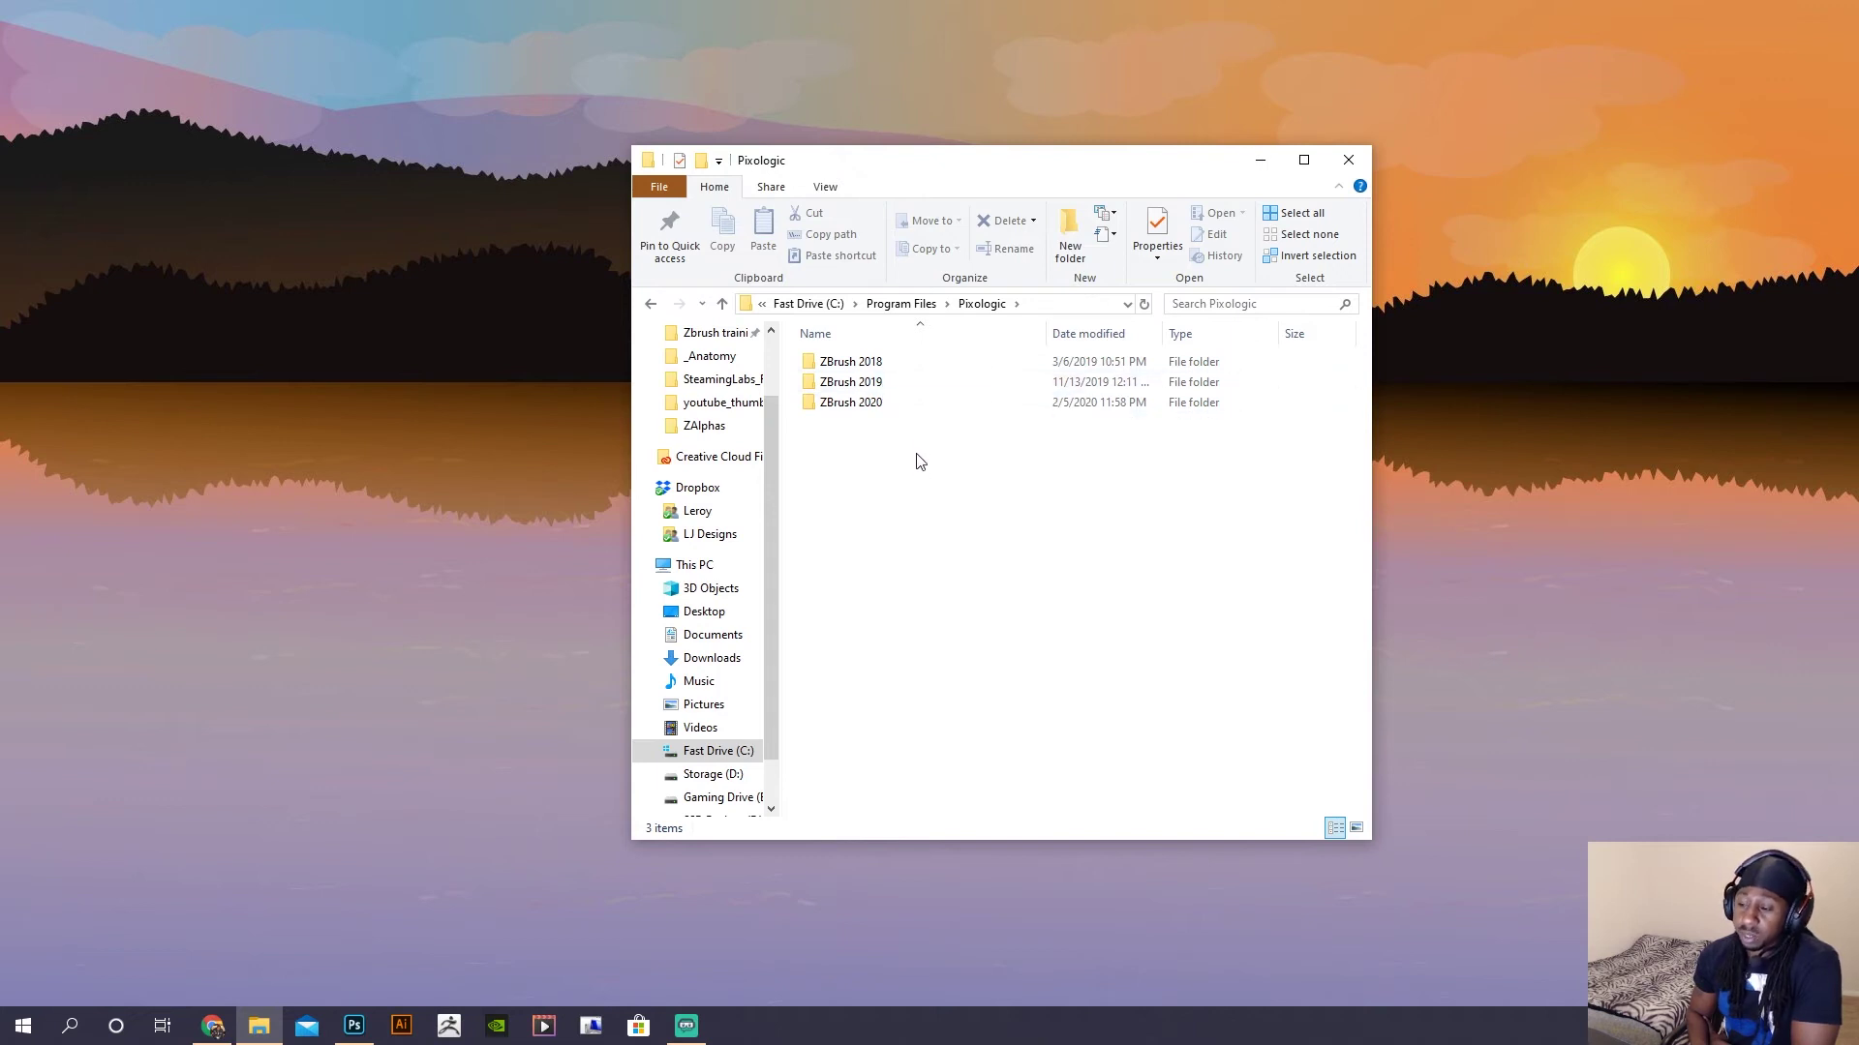
pyautogui.moveTo(910, 415)
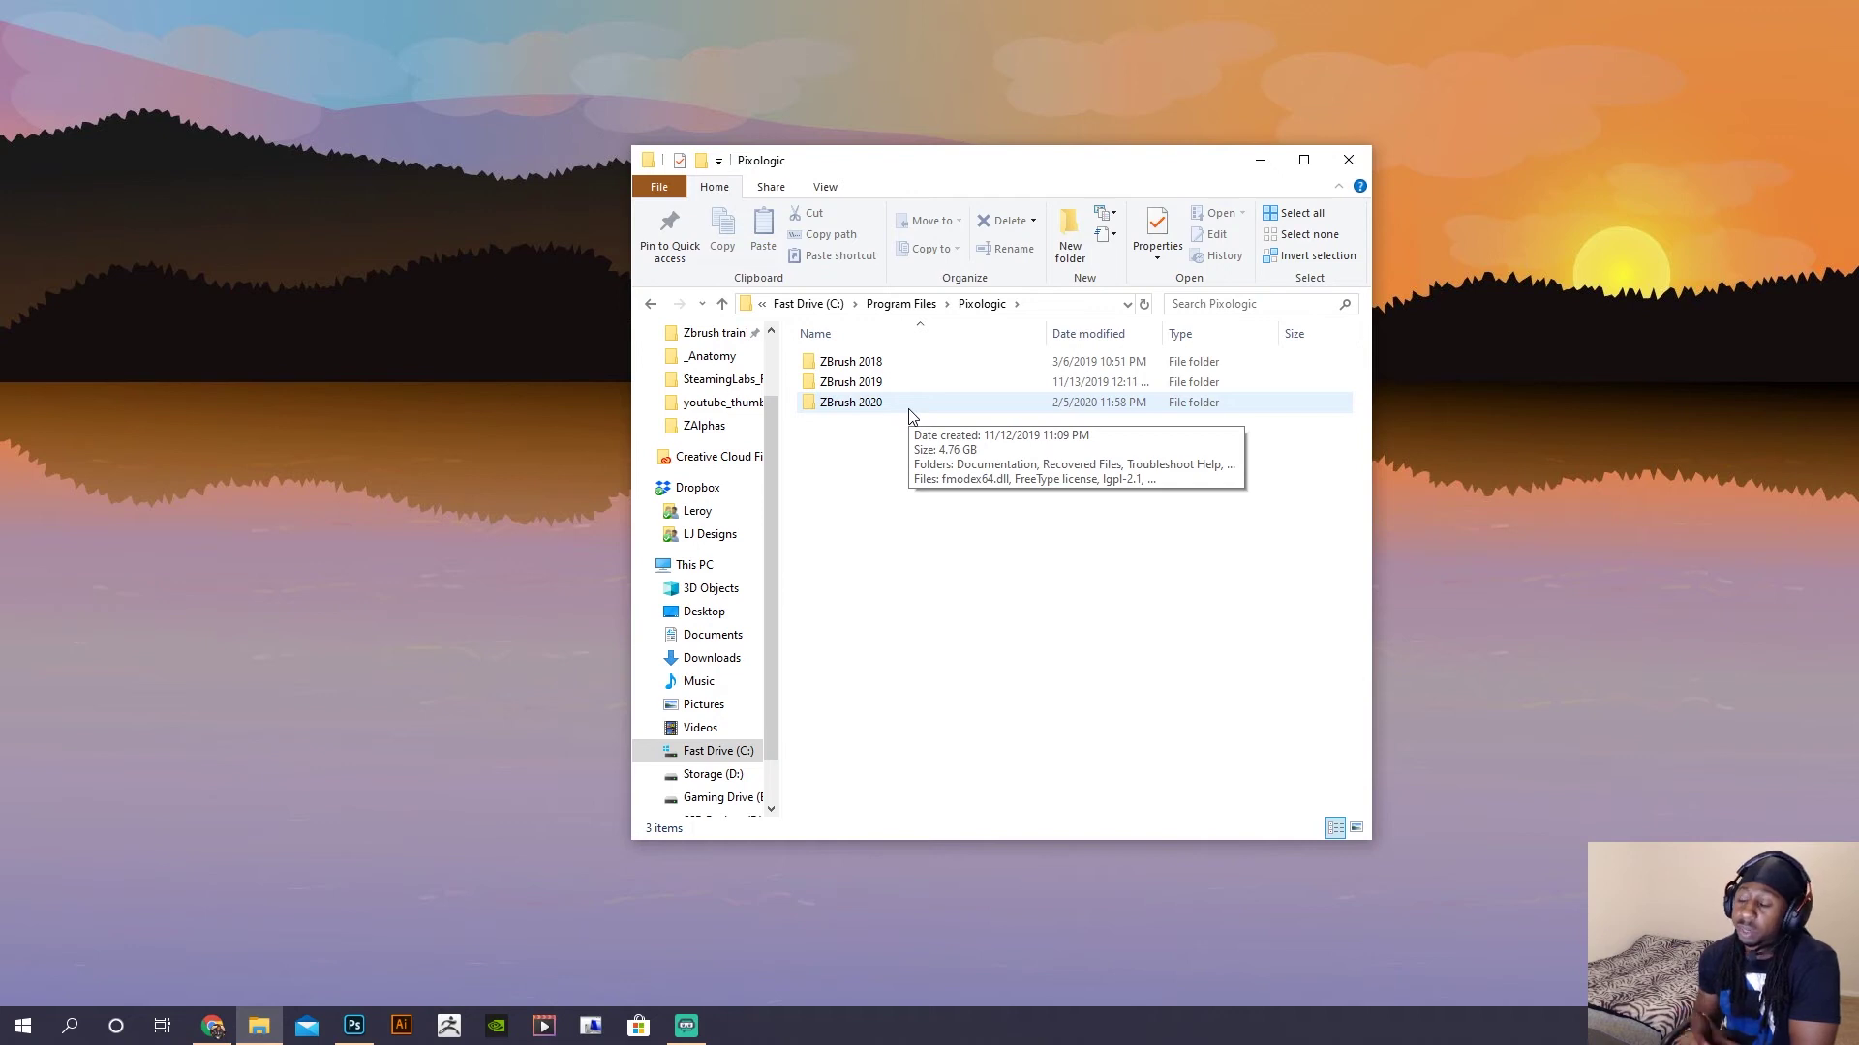
pyautogui.doubleClick(900, 416)
pyautogui.moveTo(898, 446)
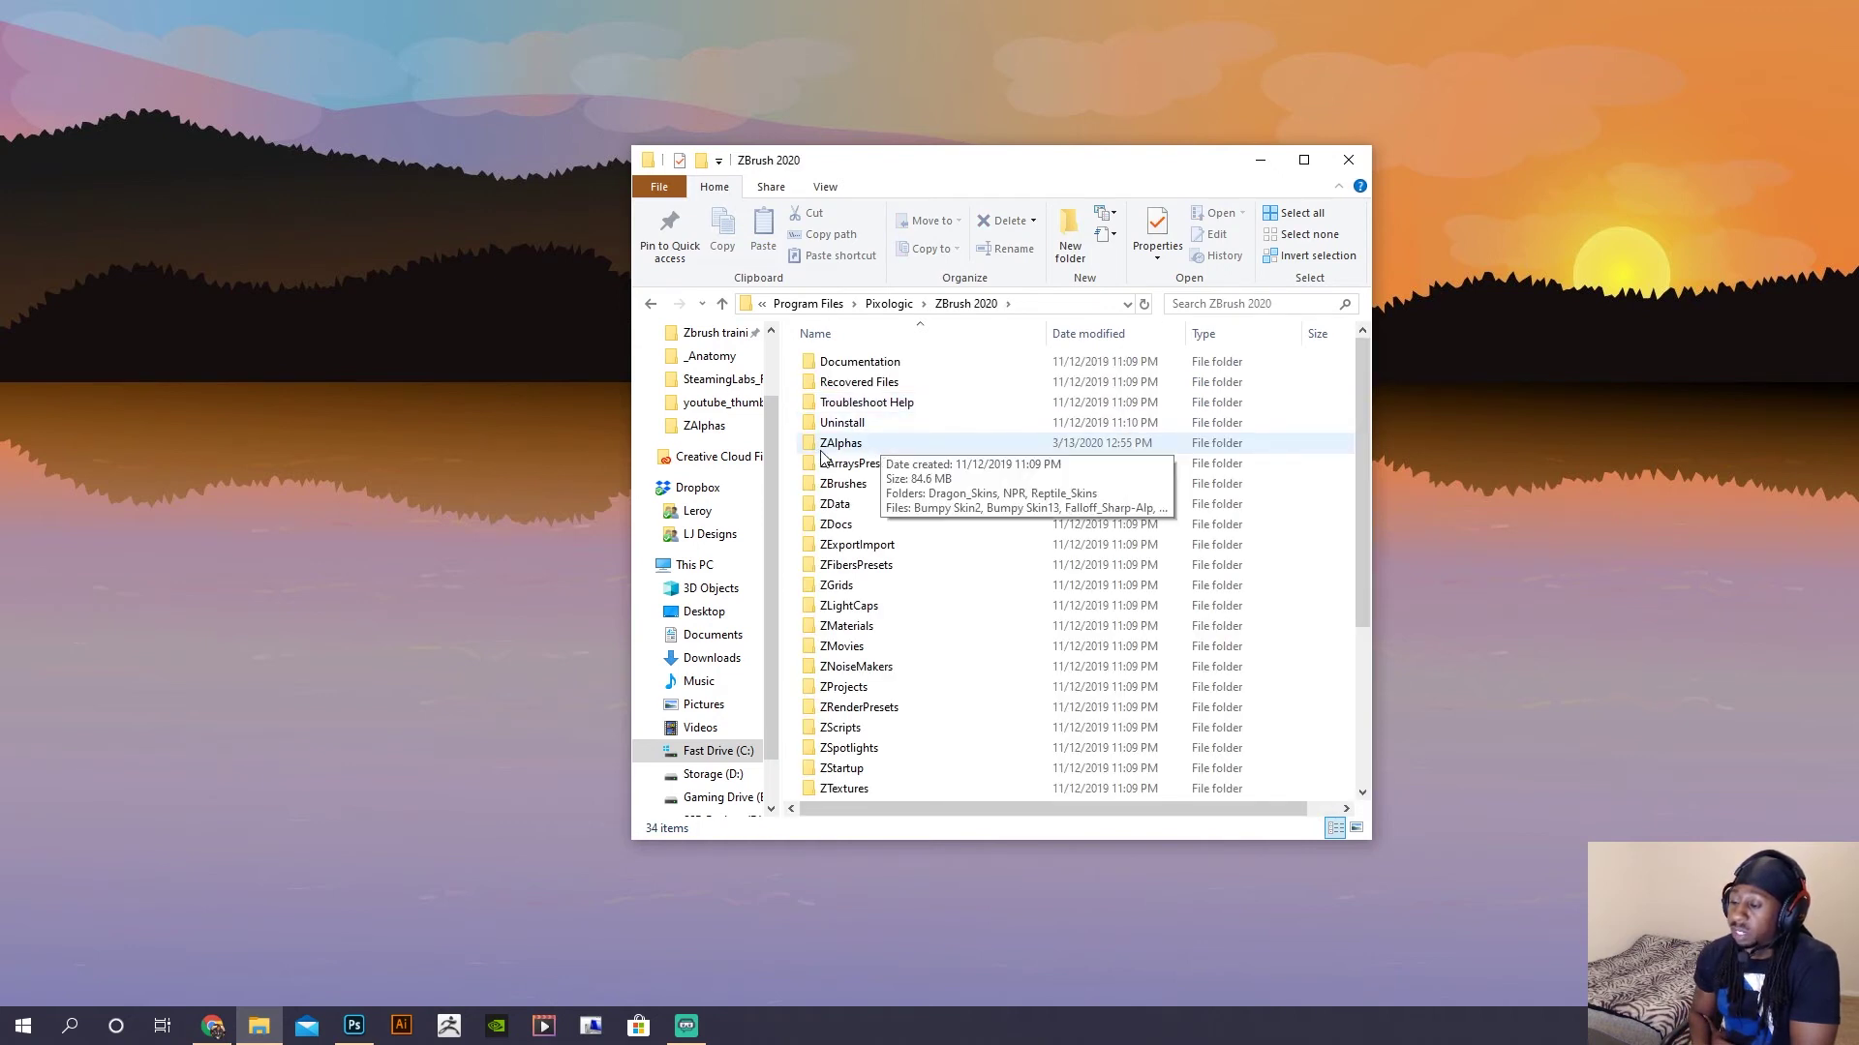
pyautogui.doubleClick(898, 444)
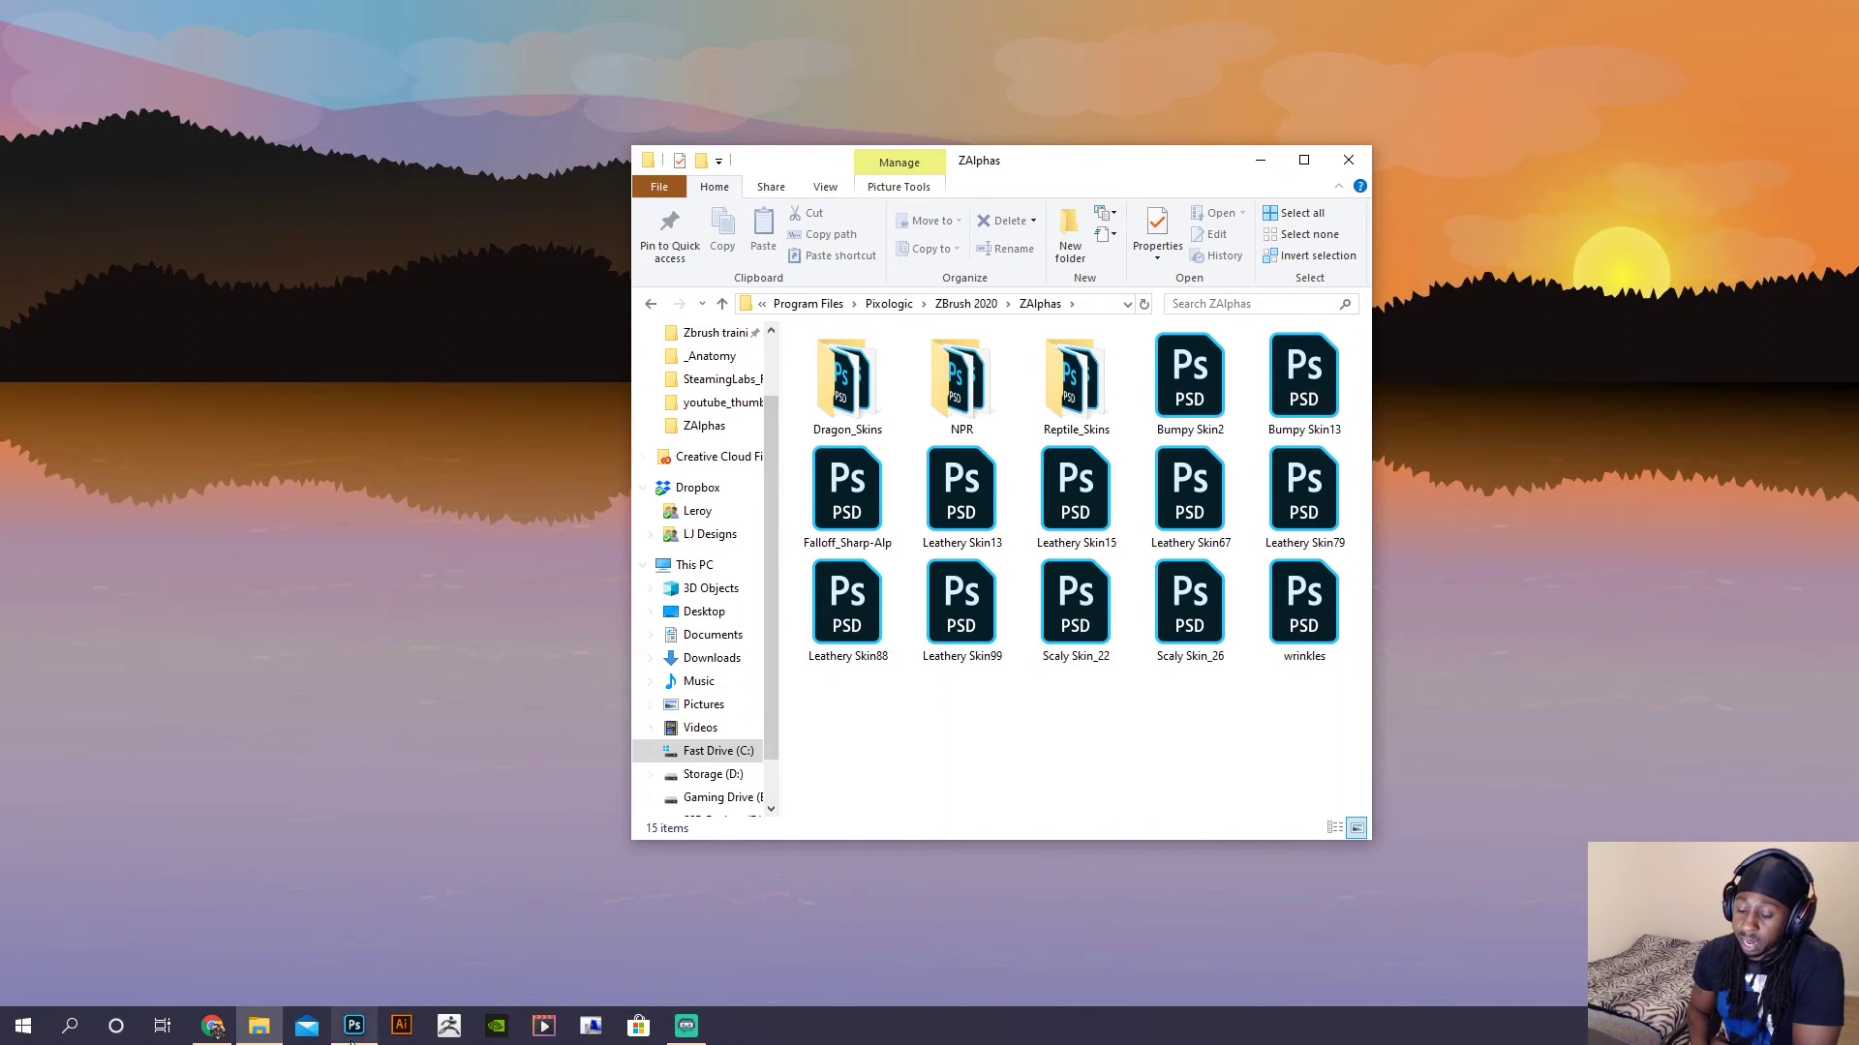
# - Bring Scaly Skin_26.psd forward, check its channels, and convert it via Image > Mode > Grayscale
pyautogui.moveTo(353, 1041)
pyautogui.click(353, 934)
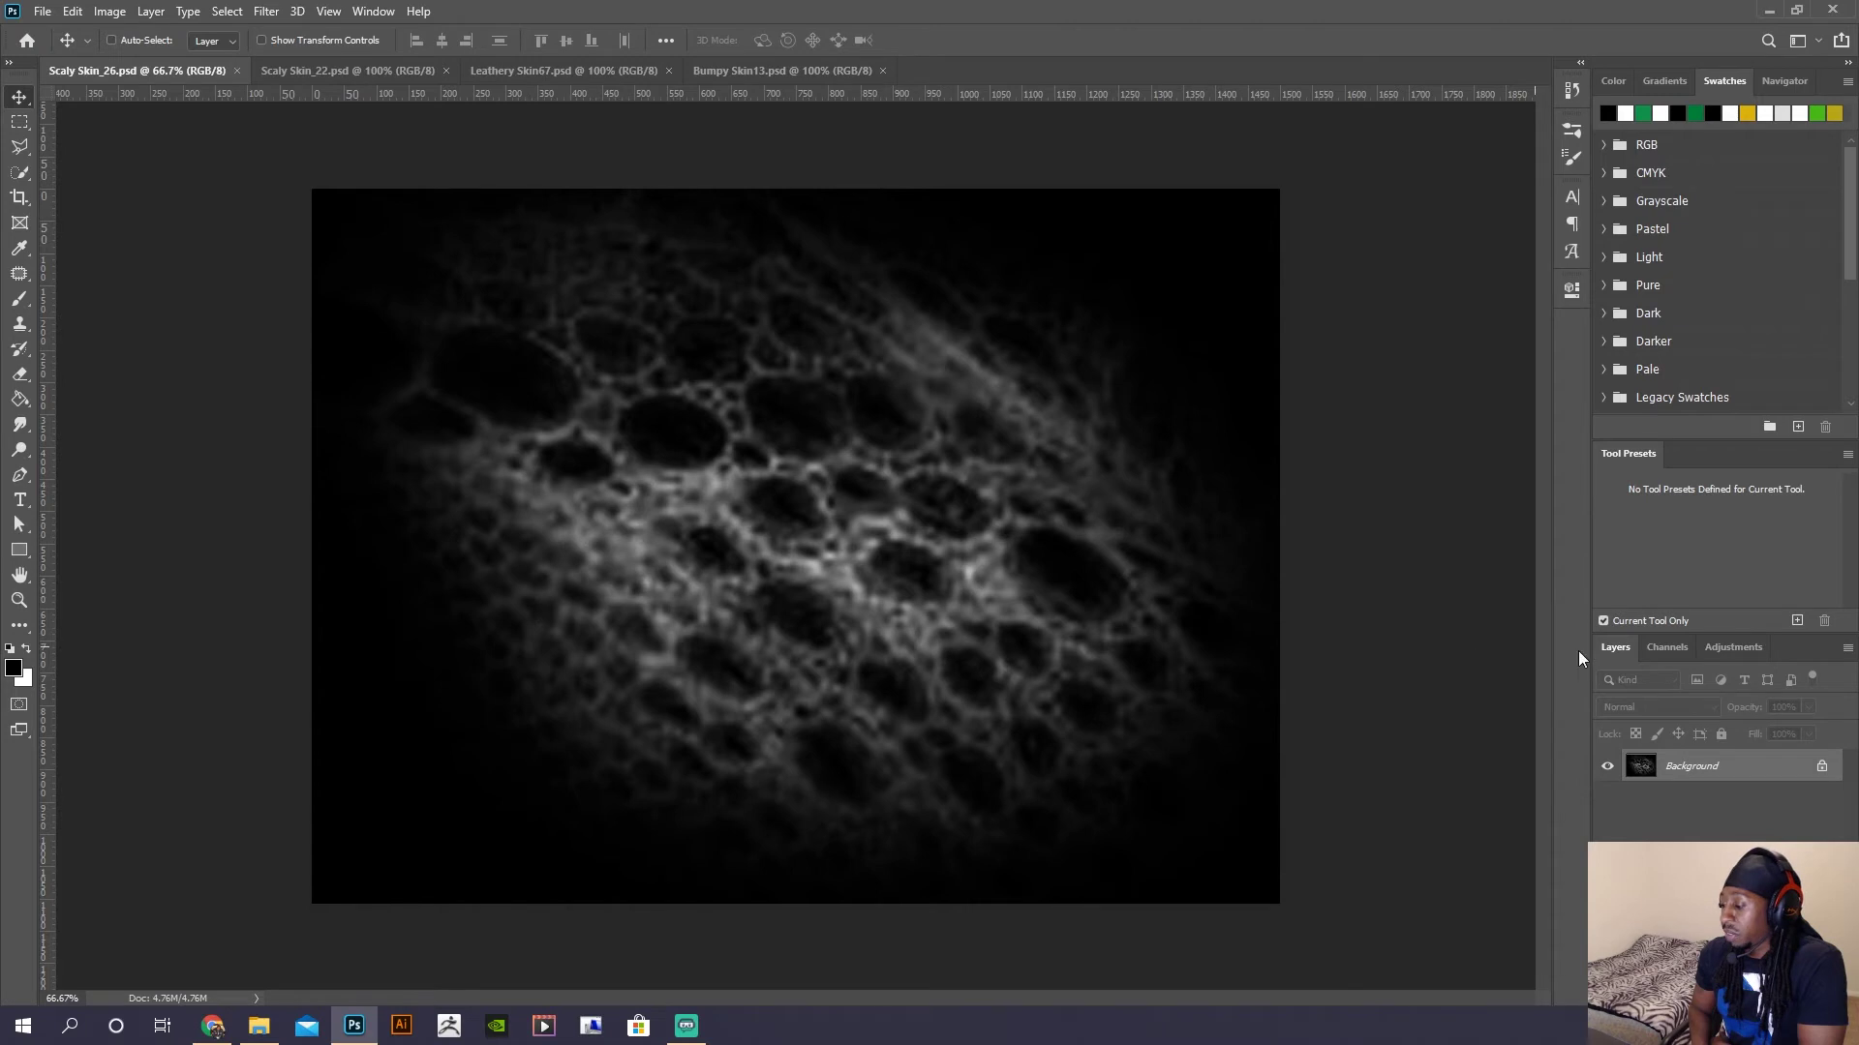
pyautogui.click(1667, 647)
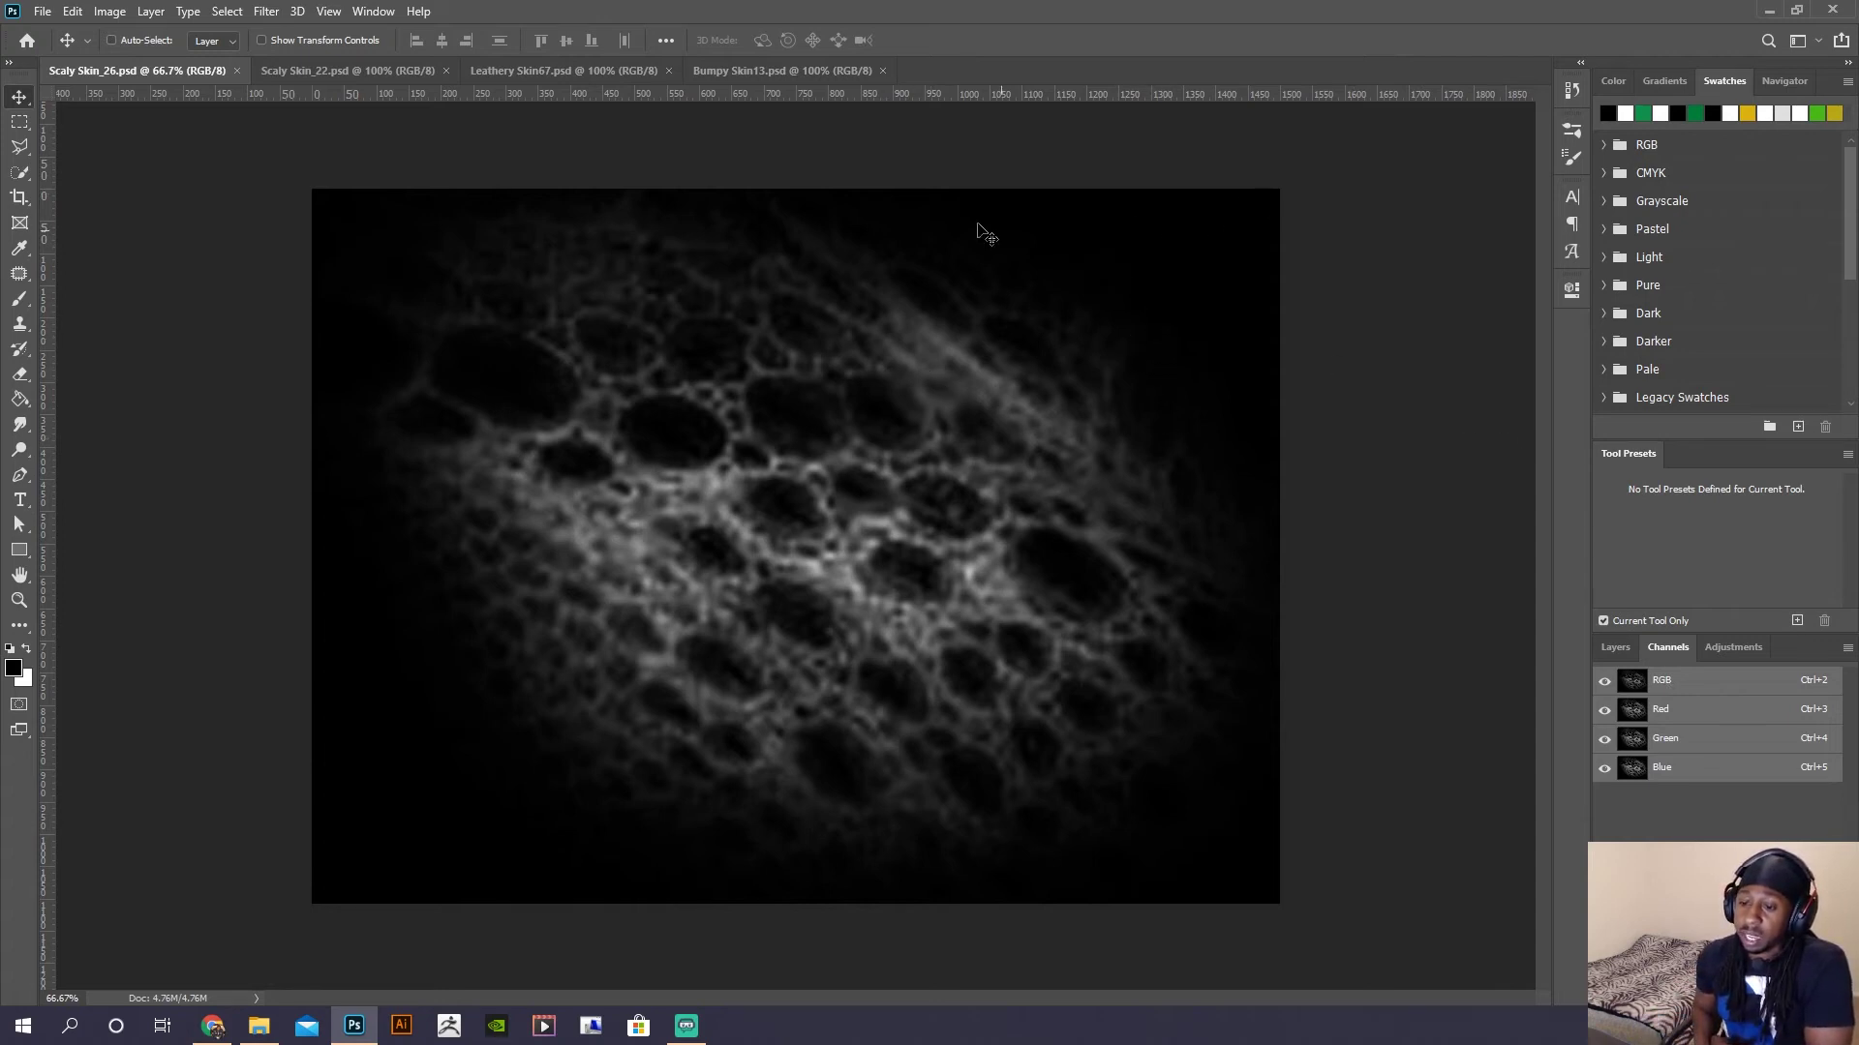
pyautogui.click(112, 12)
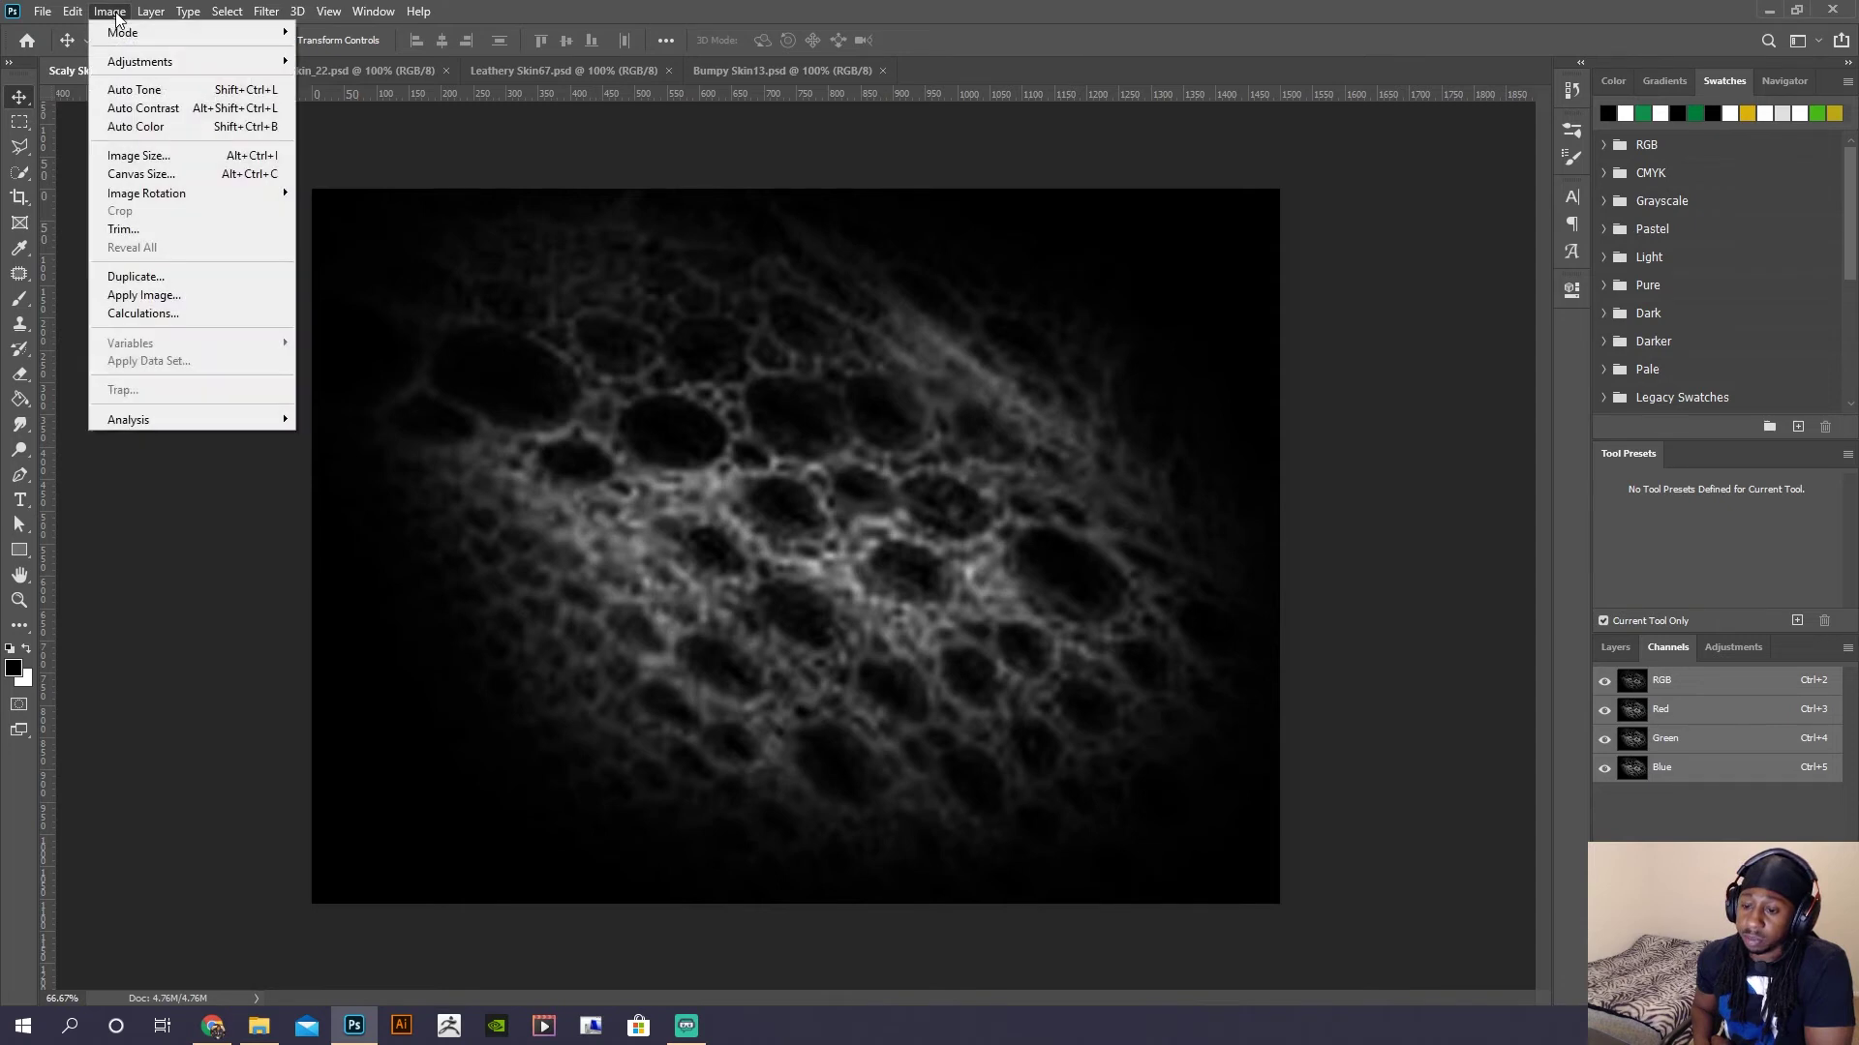
pyautogui.moveTo(145, 32)
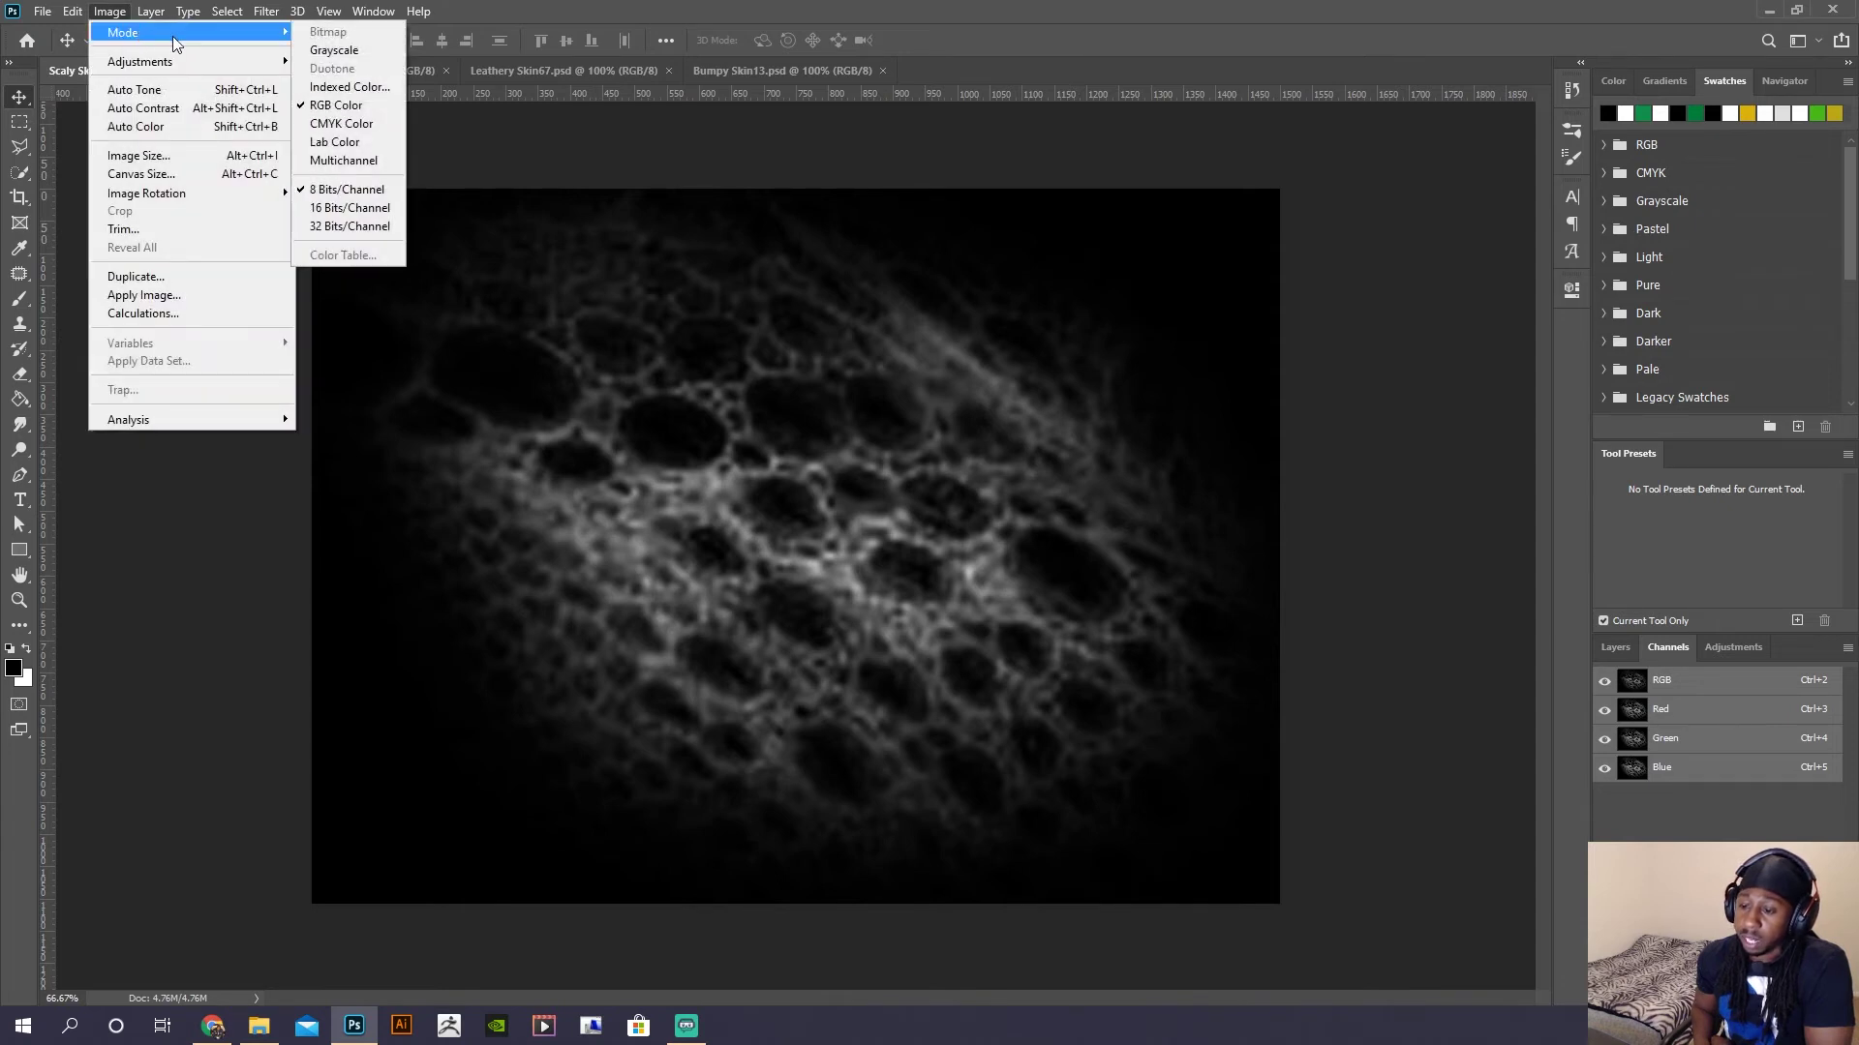
pyautogui.click(334, 50)
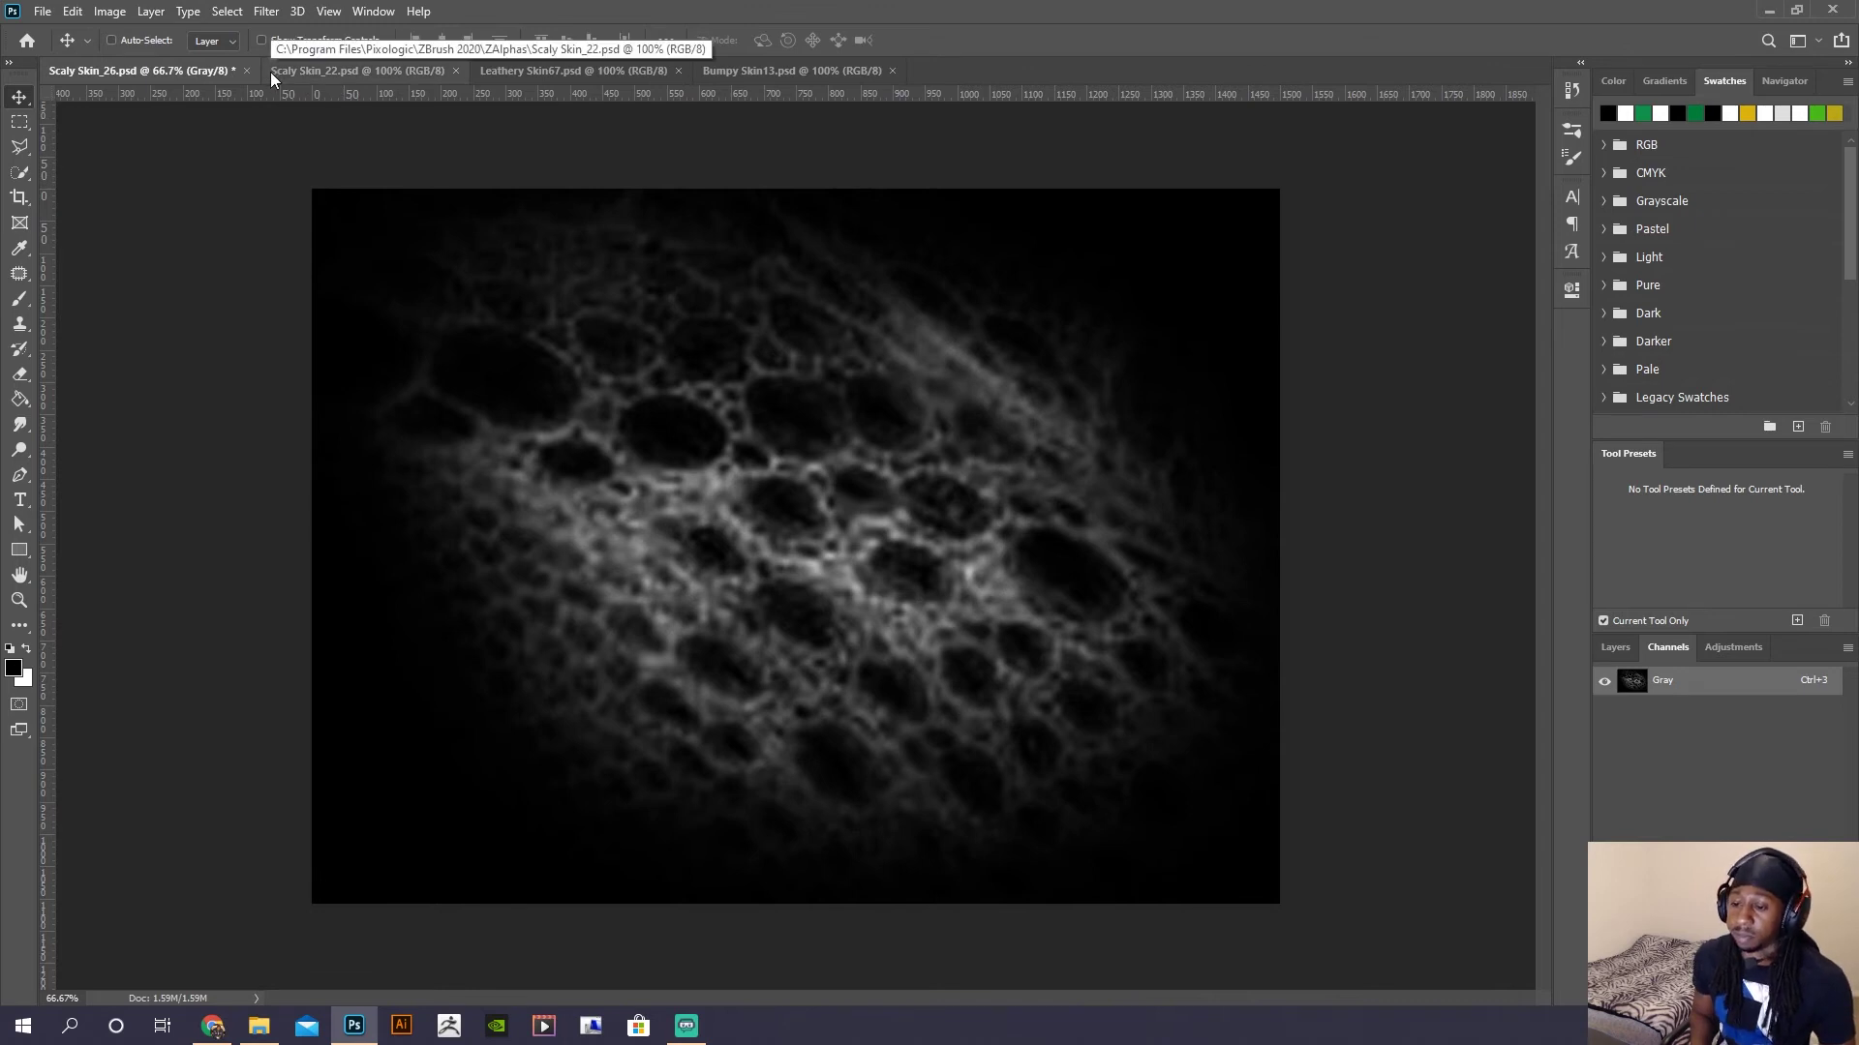
# - Save and close the grayscale Scaly Skin_26 file
pyautogui.click(346, 76)
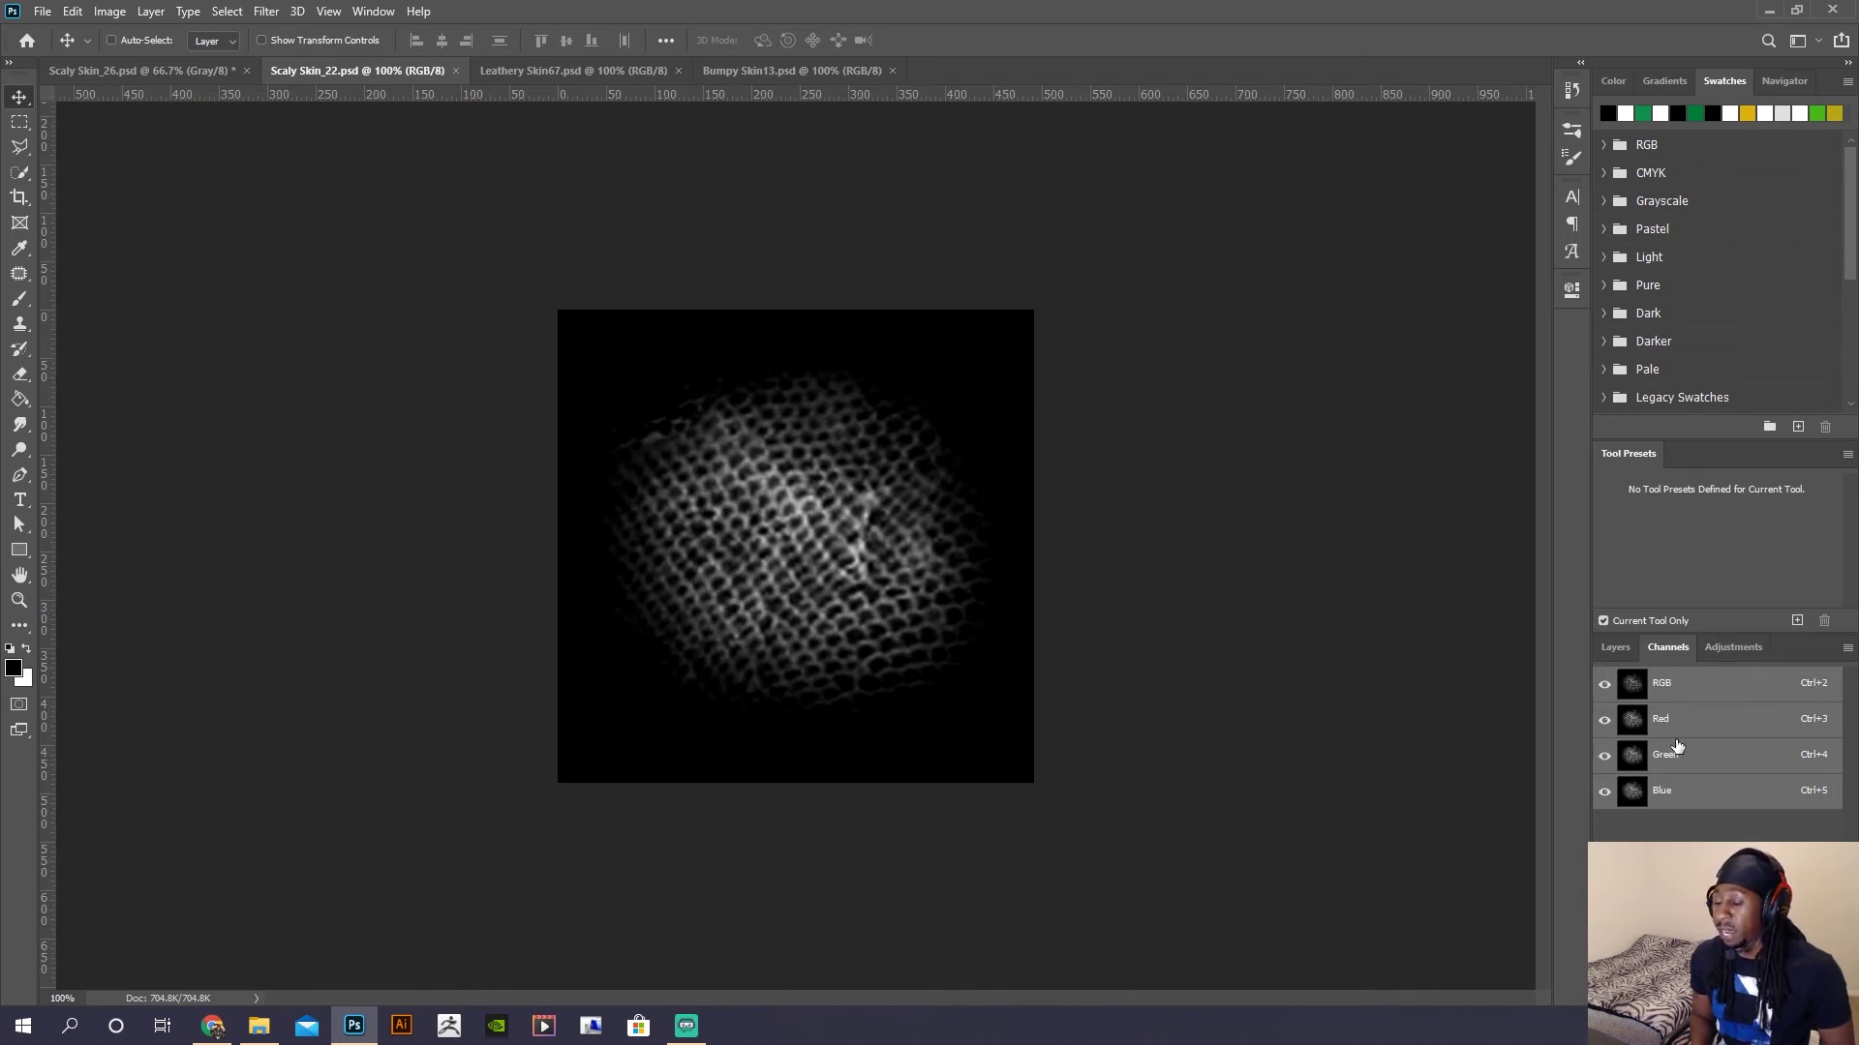
pyautogui.click(161, 73)
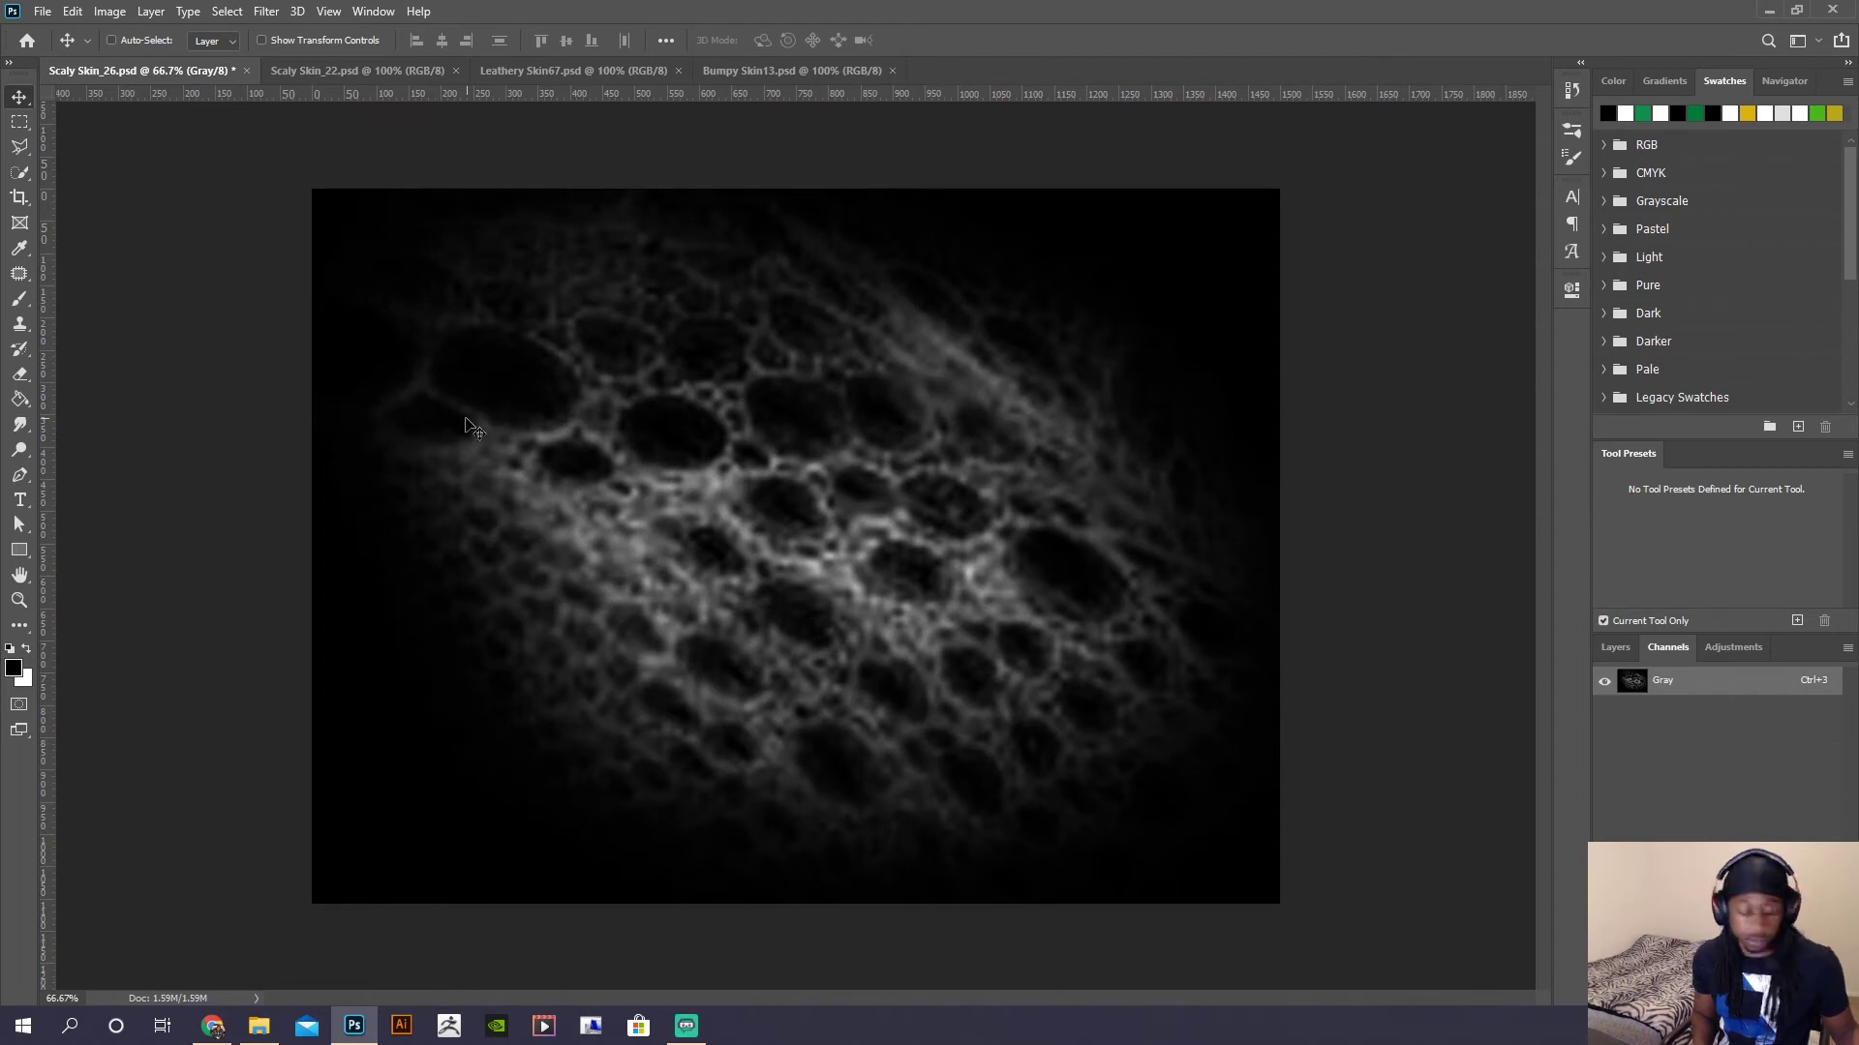
pyautogui.hotkey('ctrl', 's')
pyautogui.hotkey('ctrl', 'w')
pyautogui.click(922, 384)
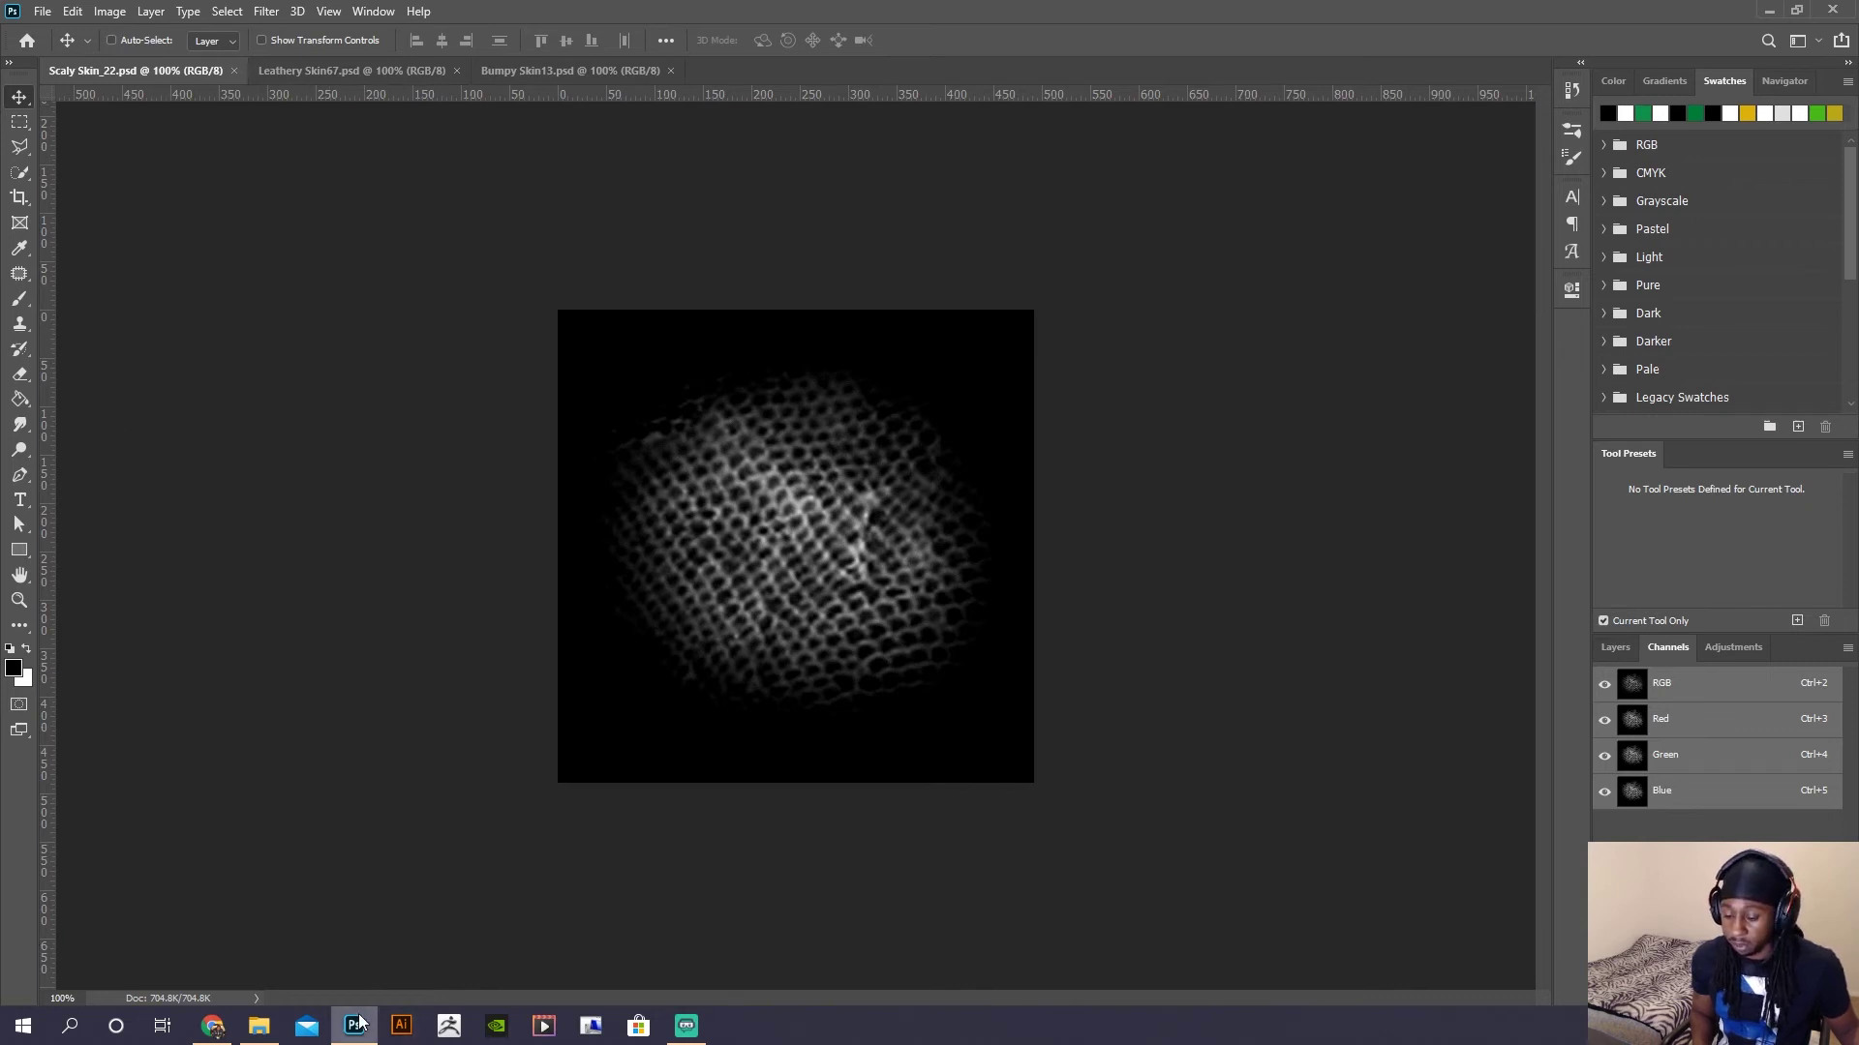
# - Reopen Scaly Skin_26 from the ZAlphas folder, confirm it is Grayscale, then bring Scaly Skin_22 forward
pyautogui.click(259, 1025)
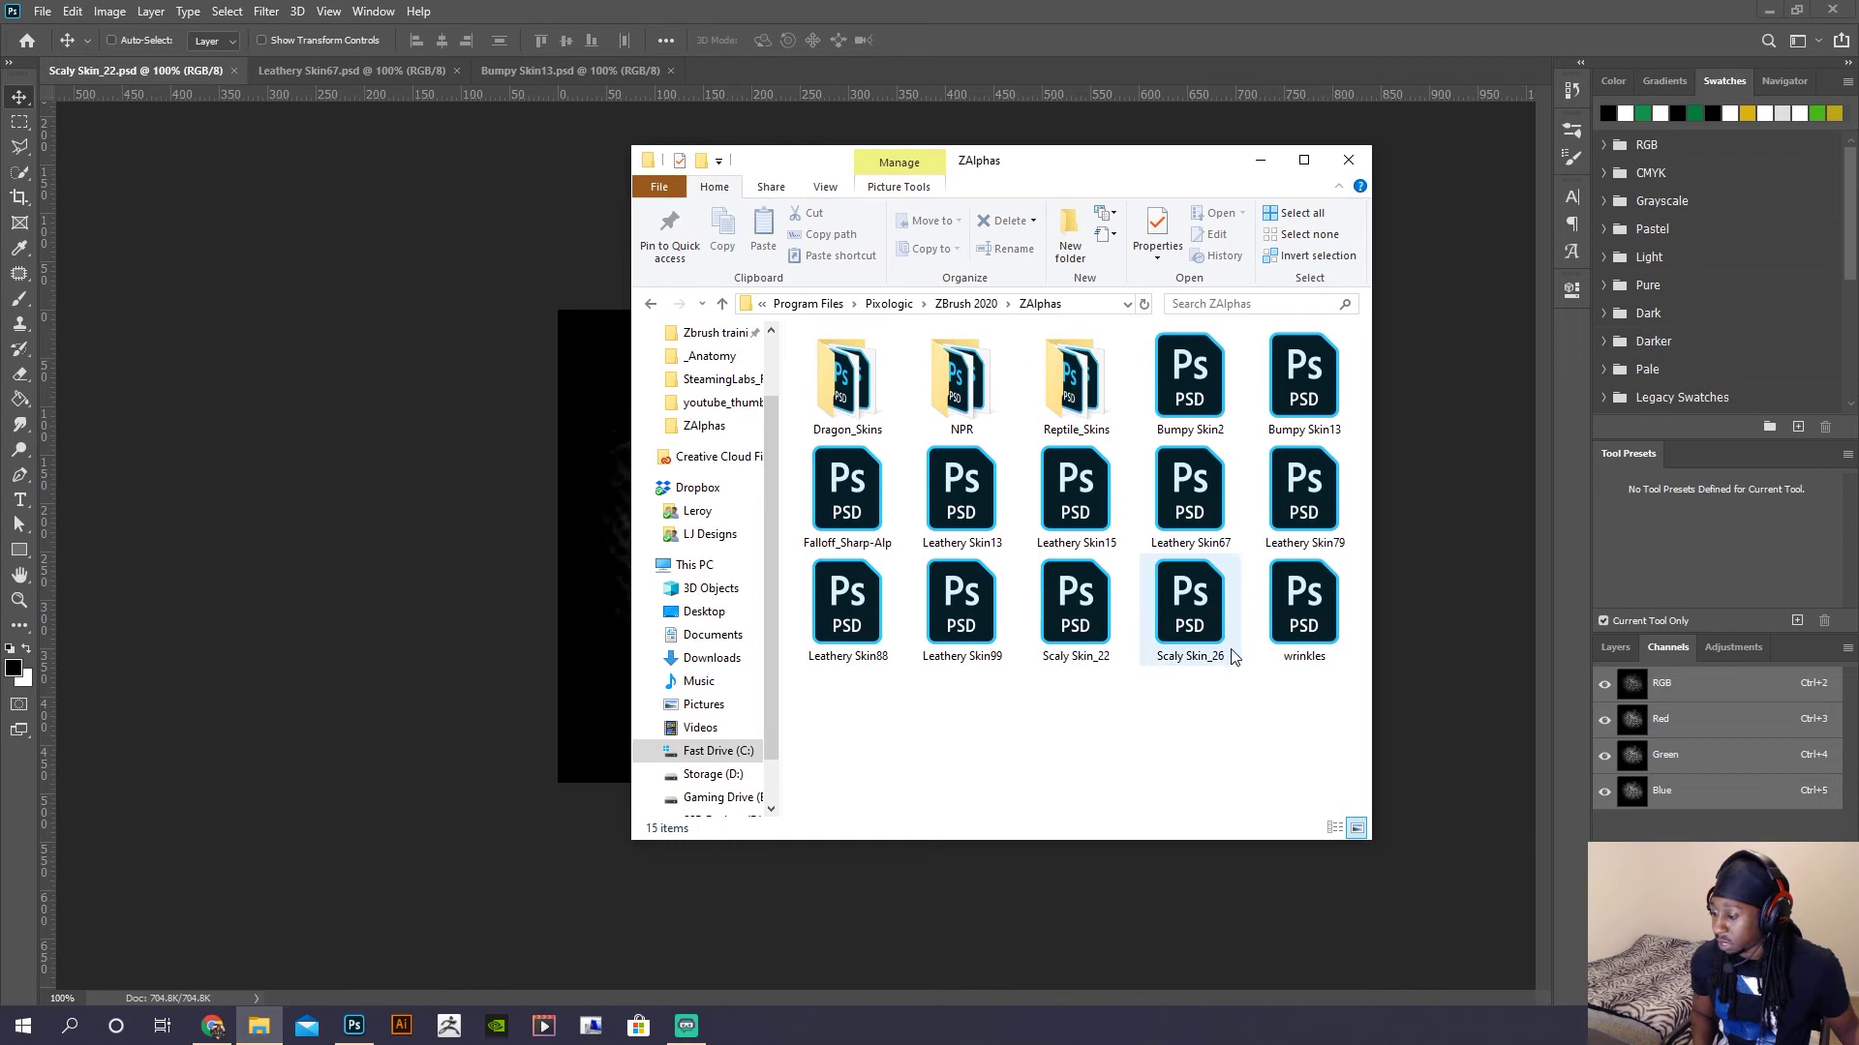
pyautogui.doubleClick(1197, 627)
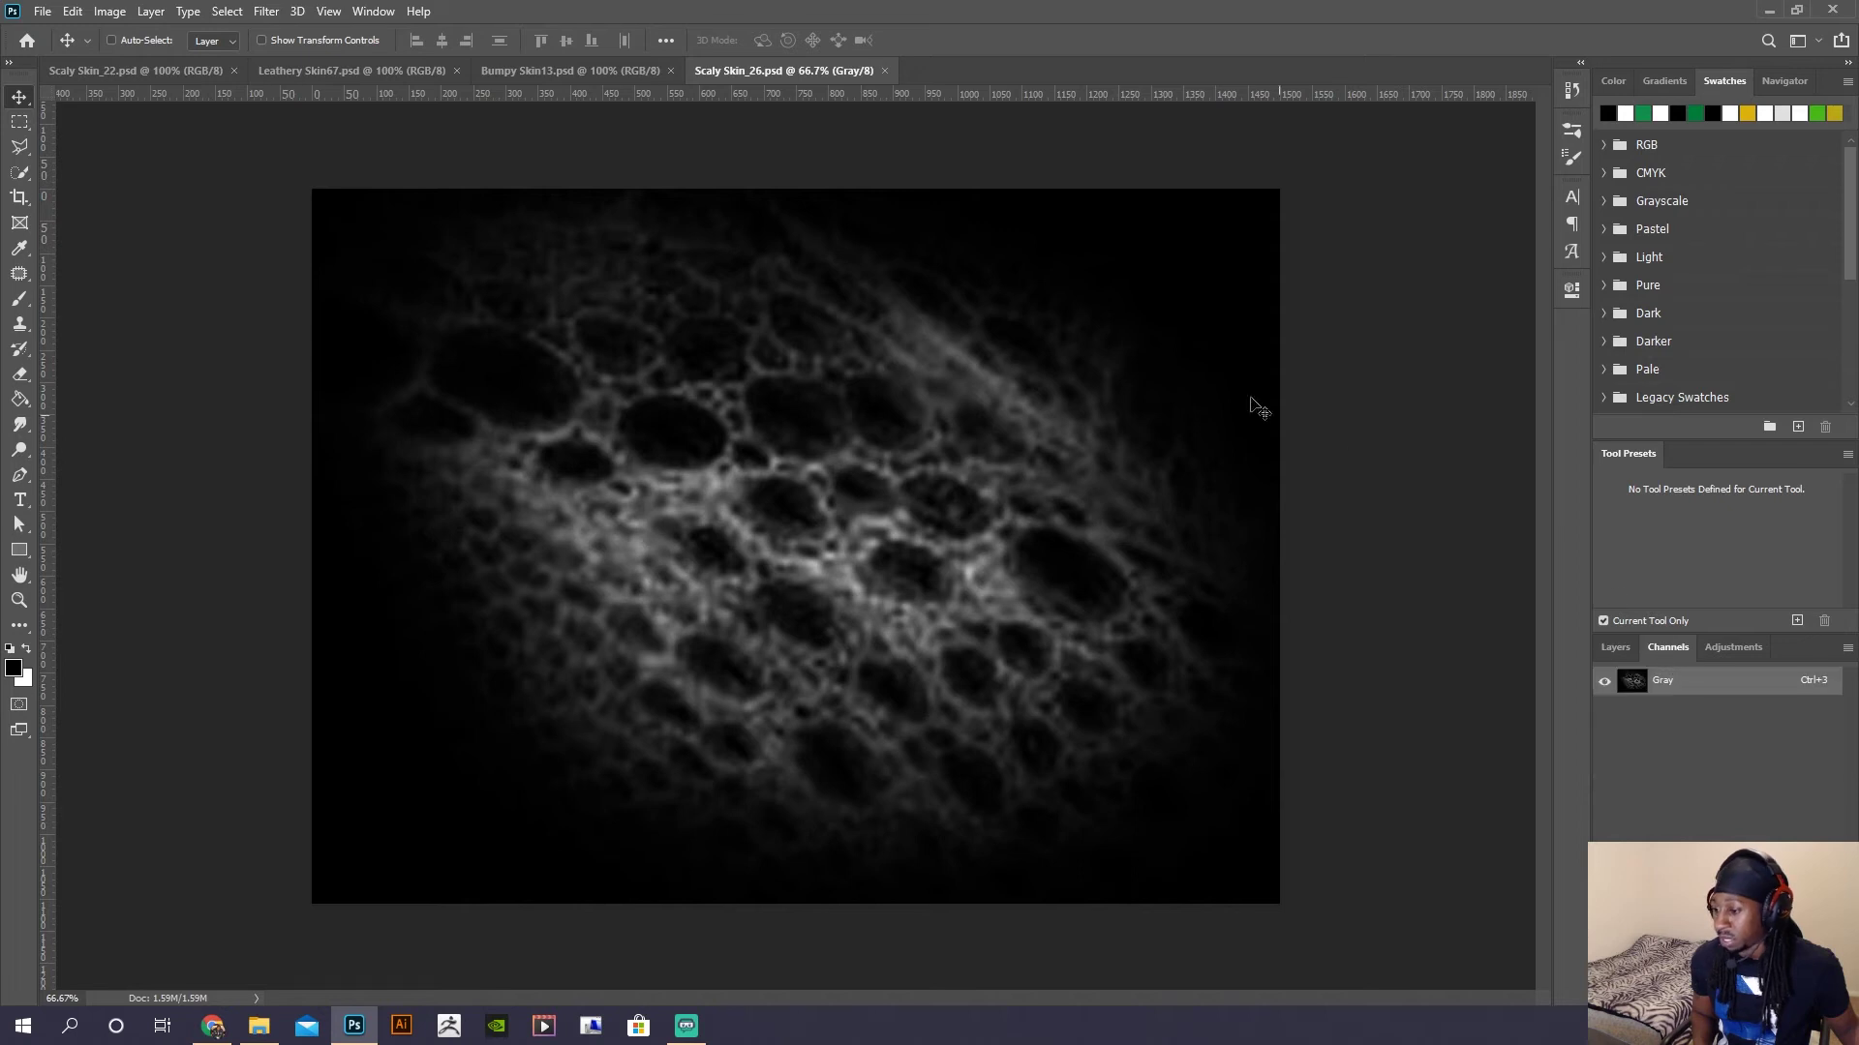
pyautogui.click(114, 12)
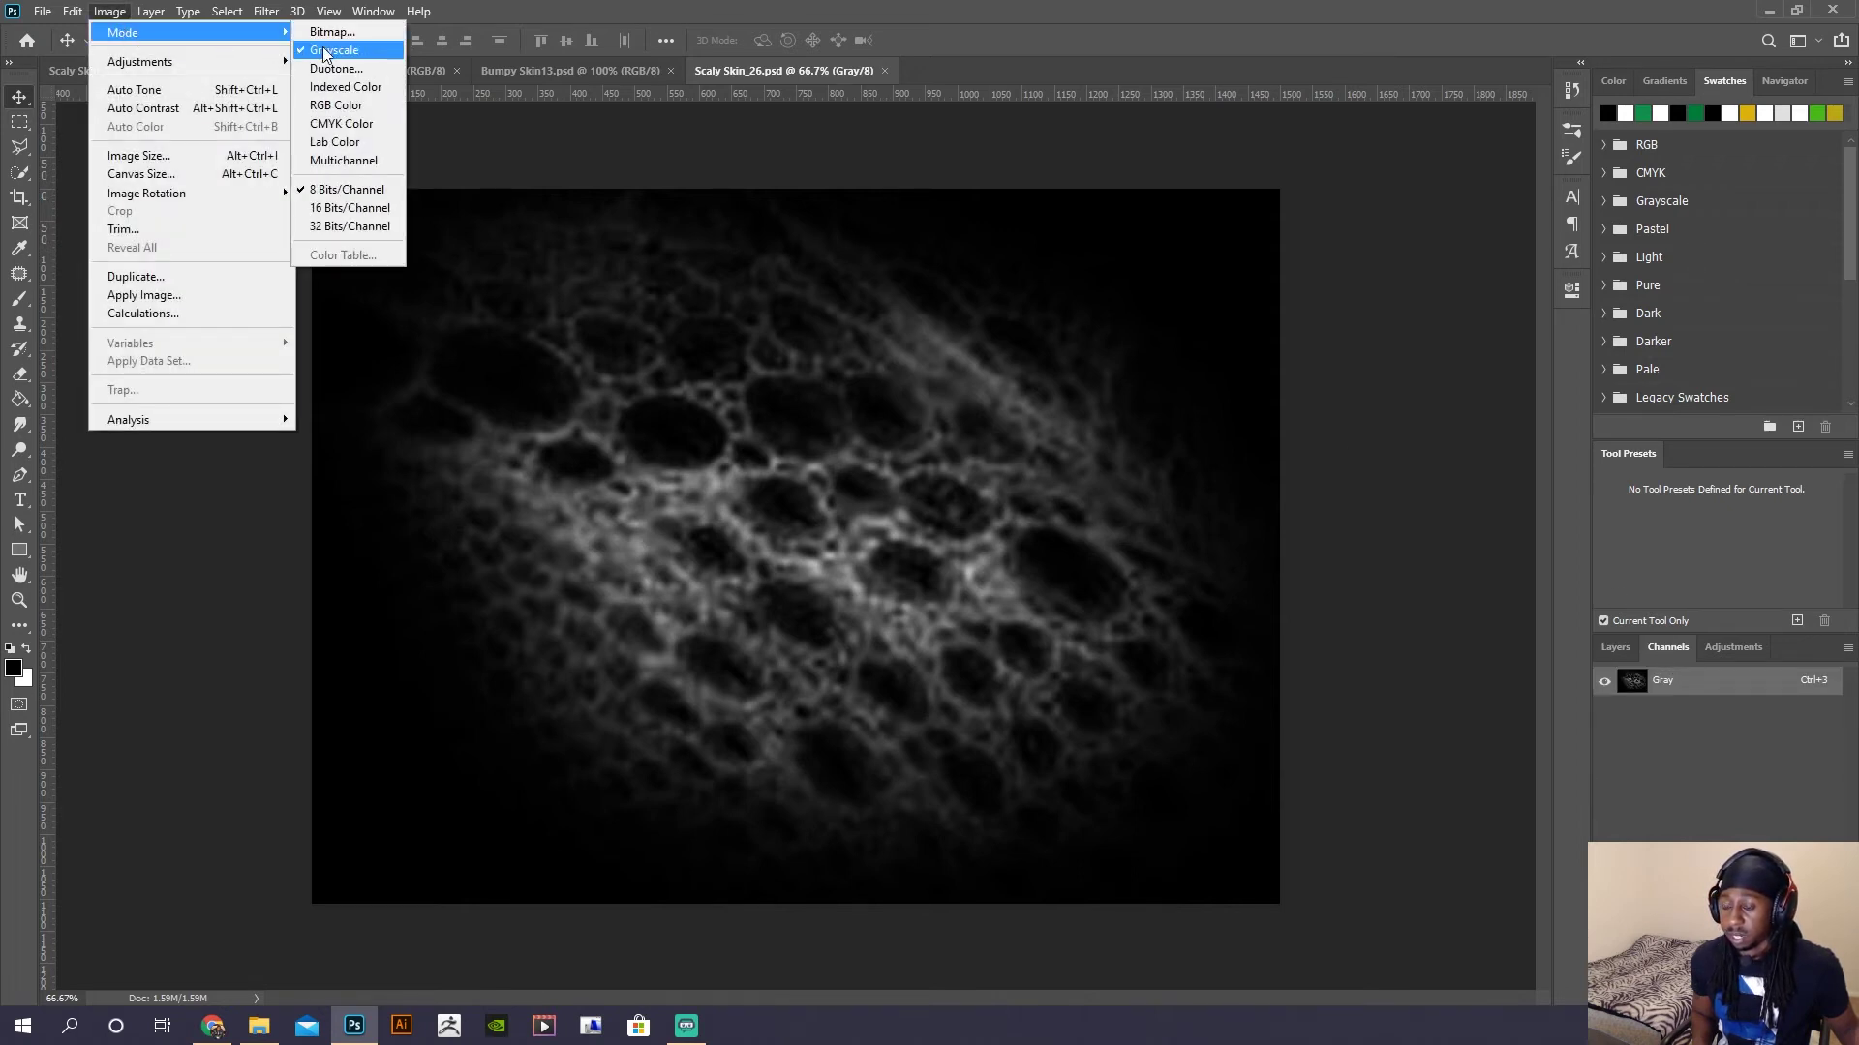
pyautogui.click(1128, 228)
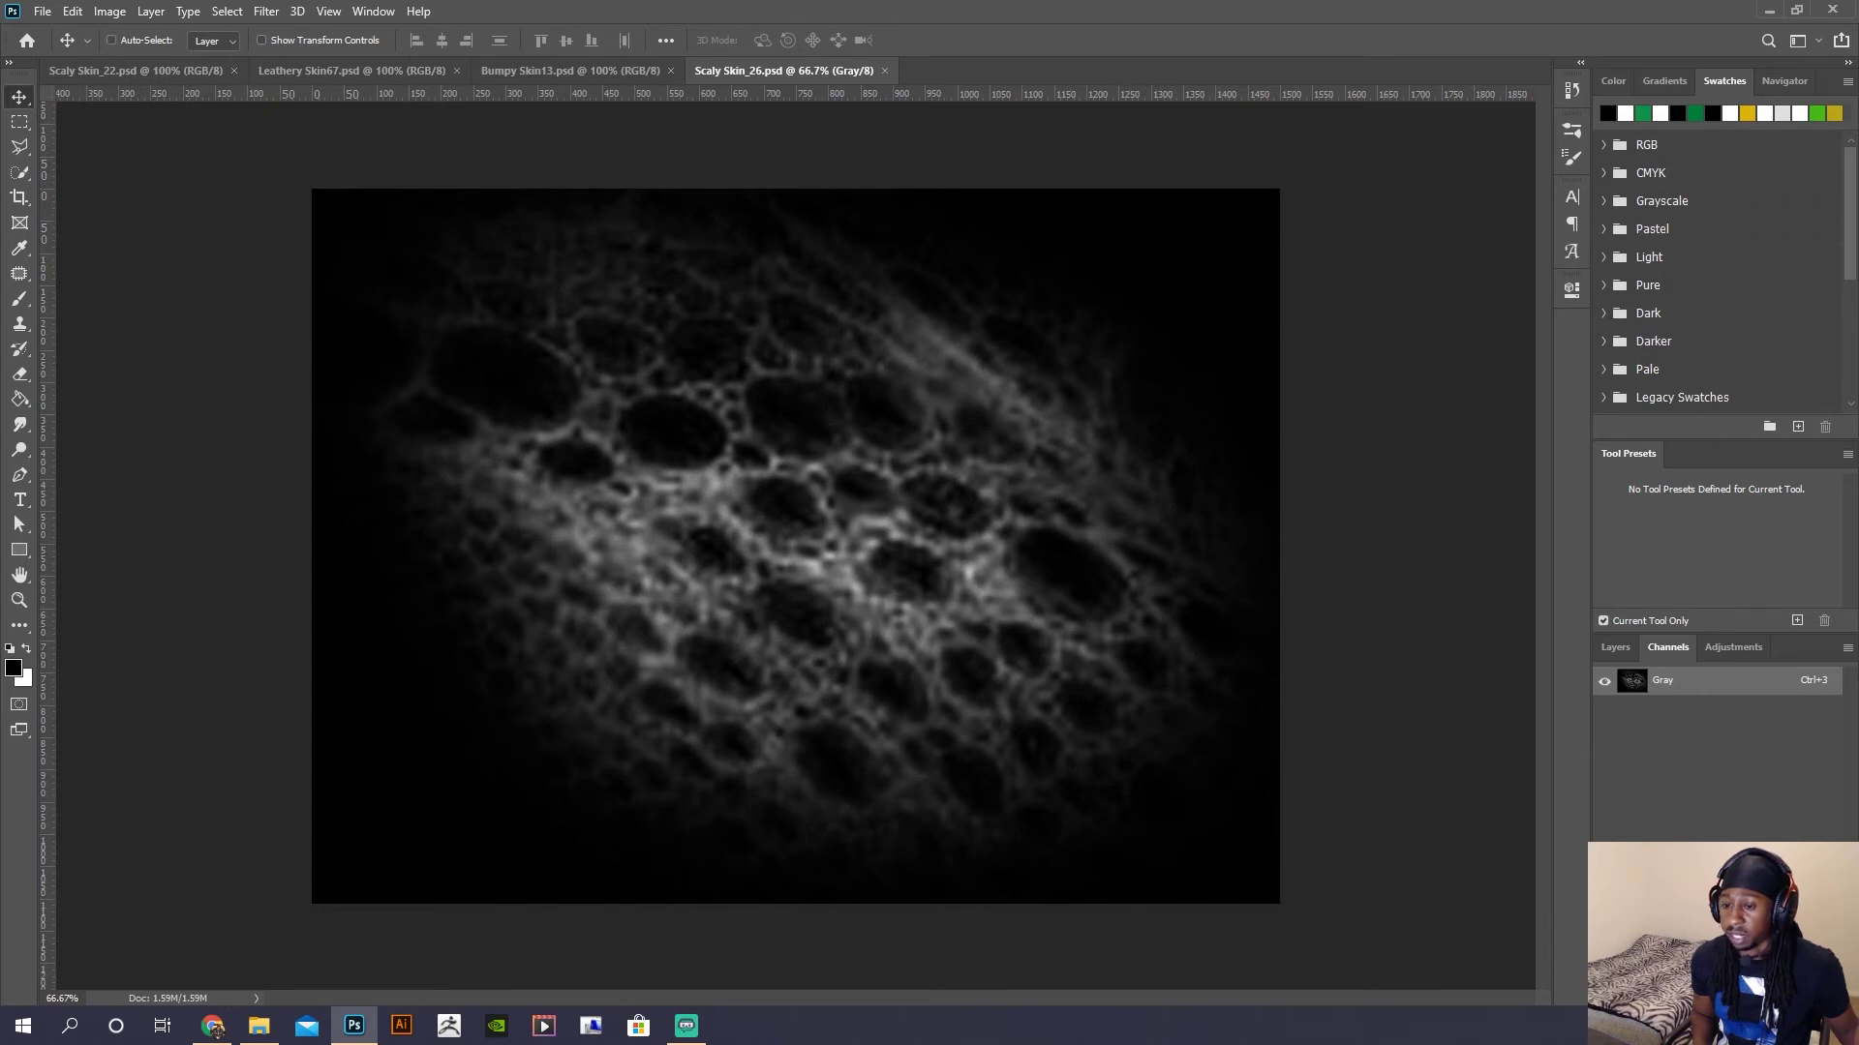
pyautogui.click(73, 74)
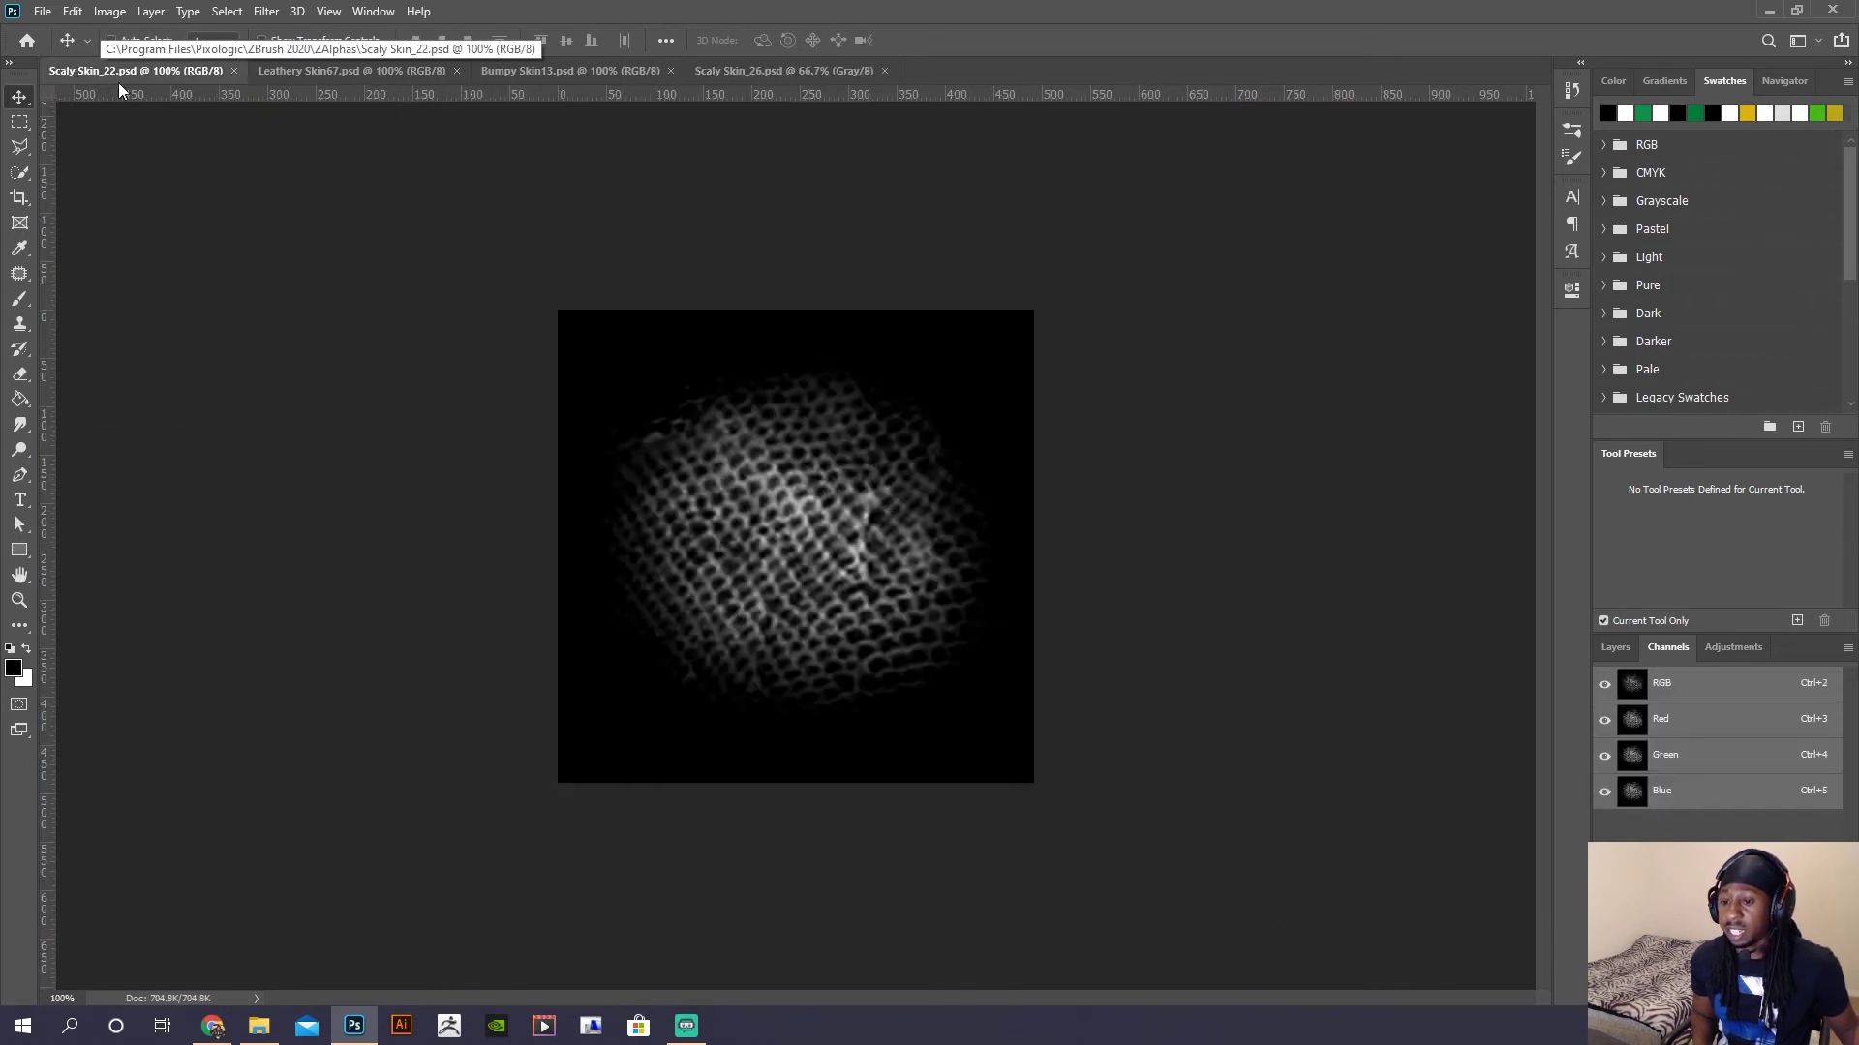
# - Convert Scaly Skin_22 to grayscale mode and save it
pyautogui.click(120, 17)
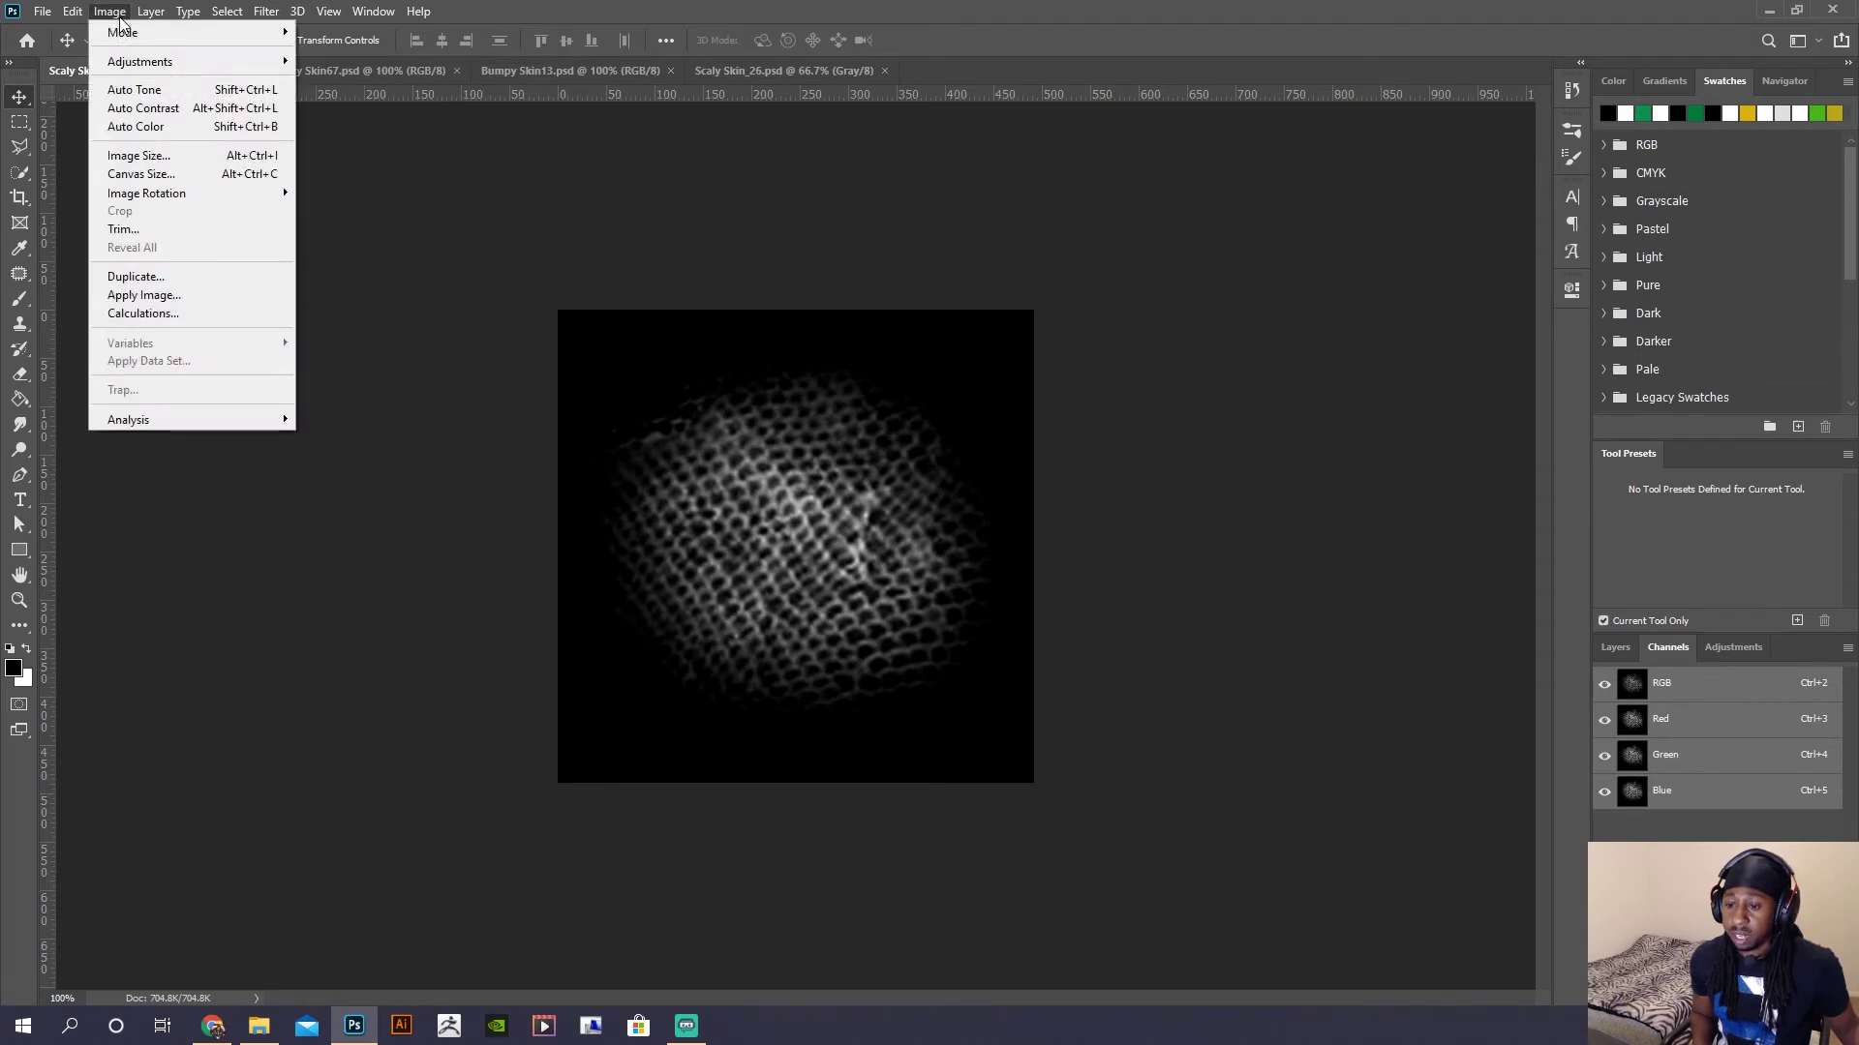
pyautogui.moveTo(131, 39)
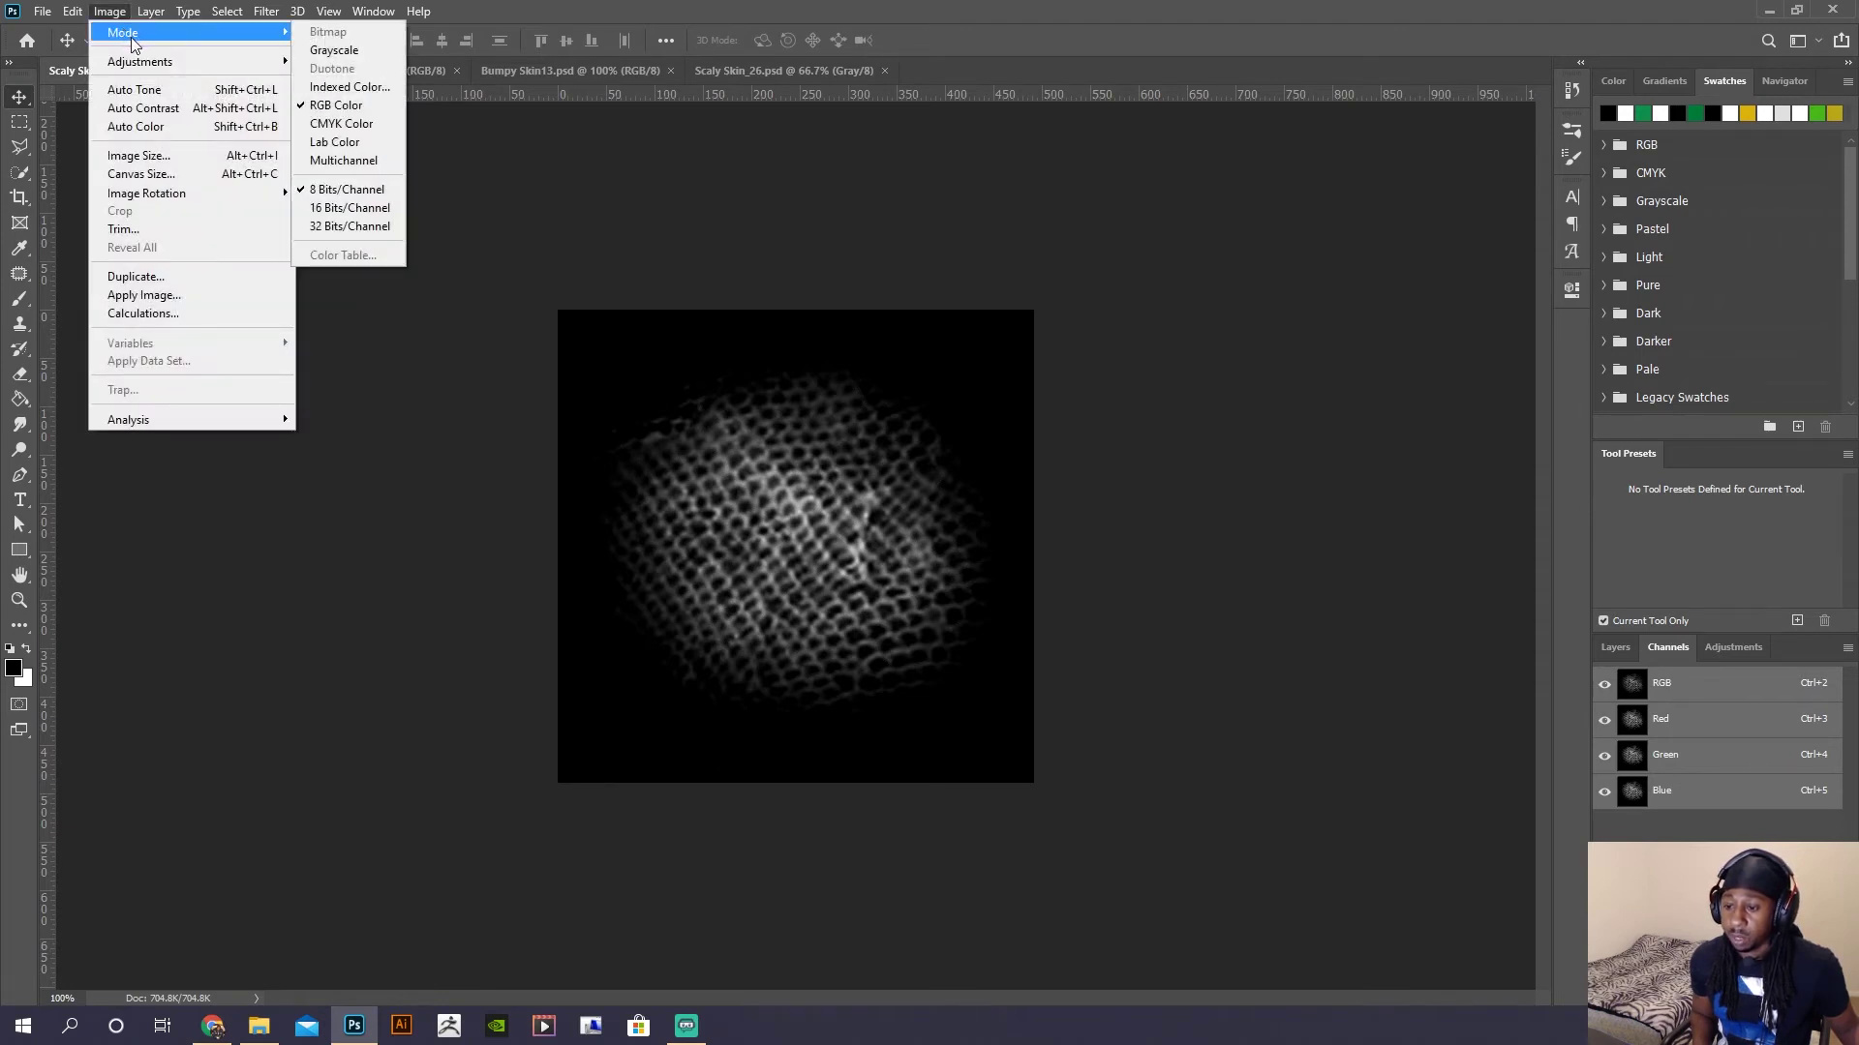
pyautogui.click(335, 54)
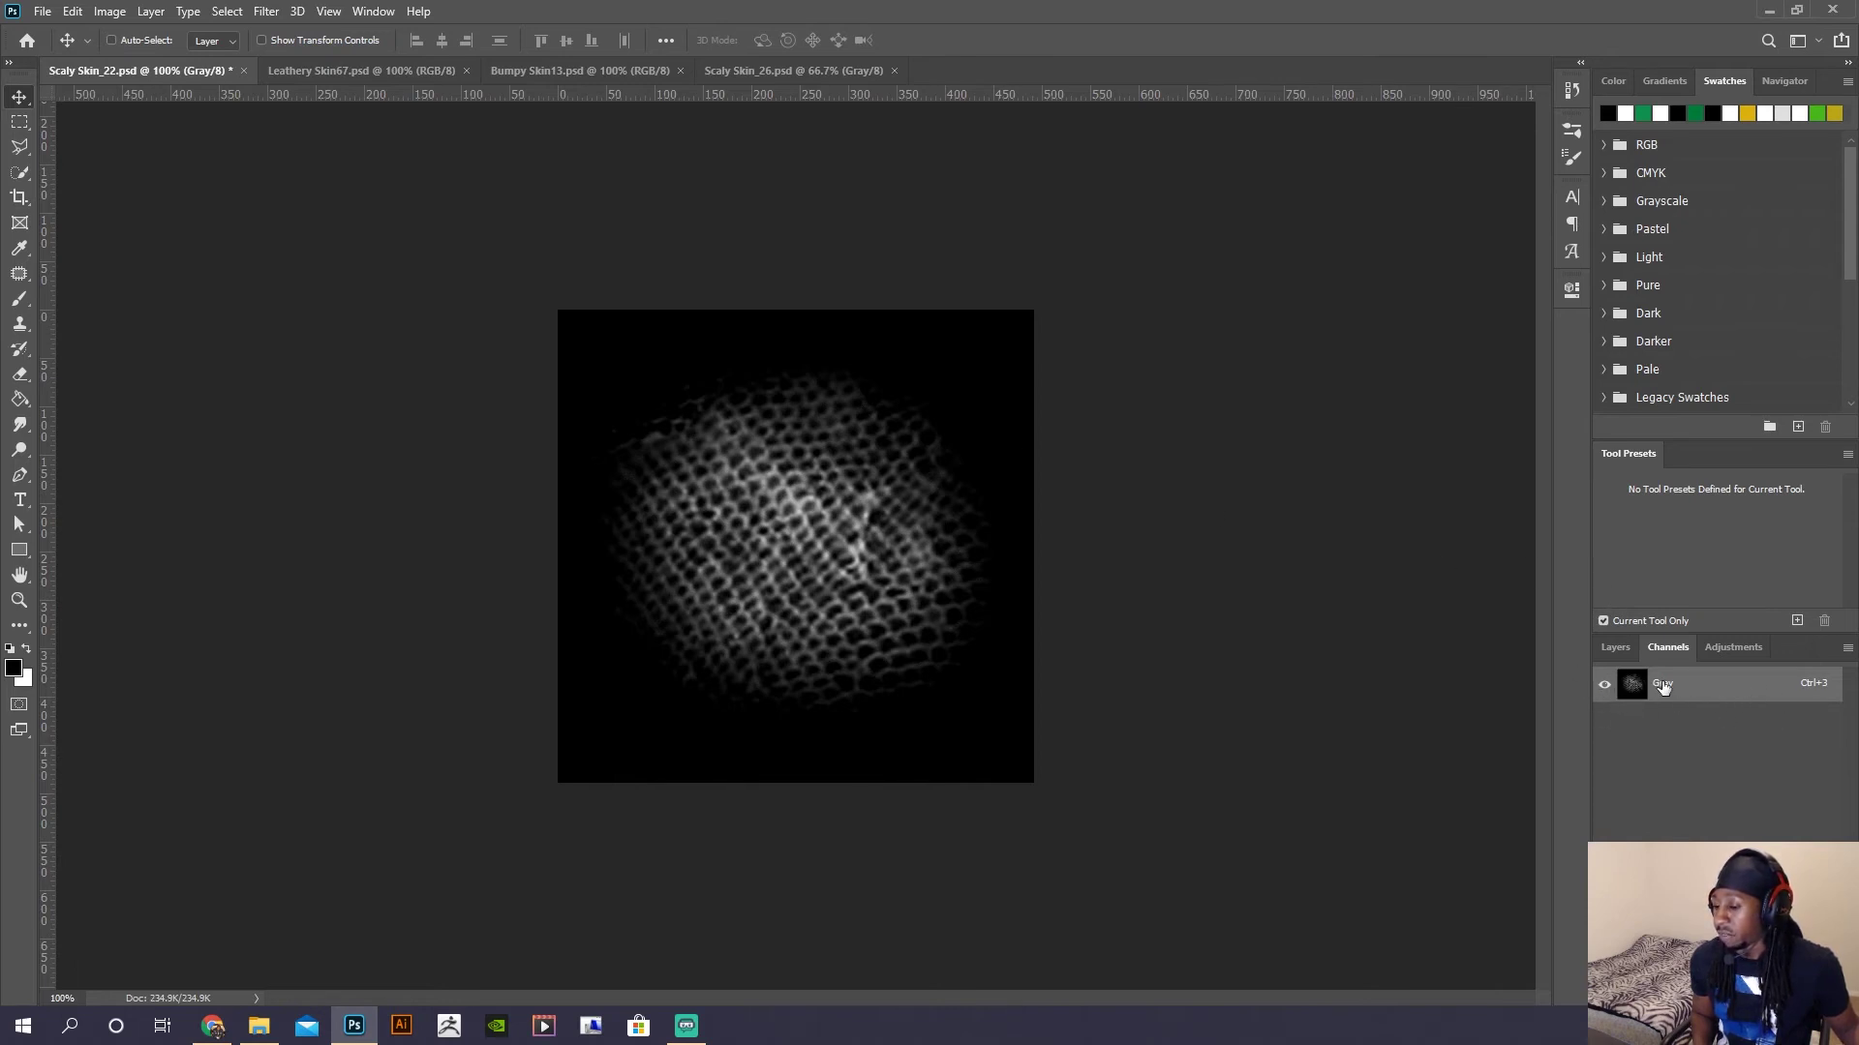
pyautogui.hotkey('ctrl', 's')
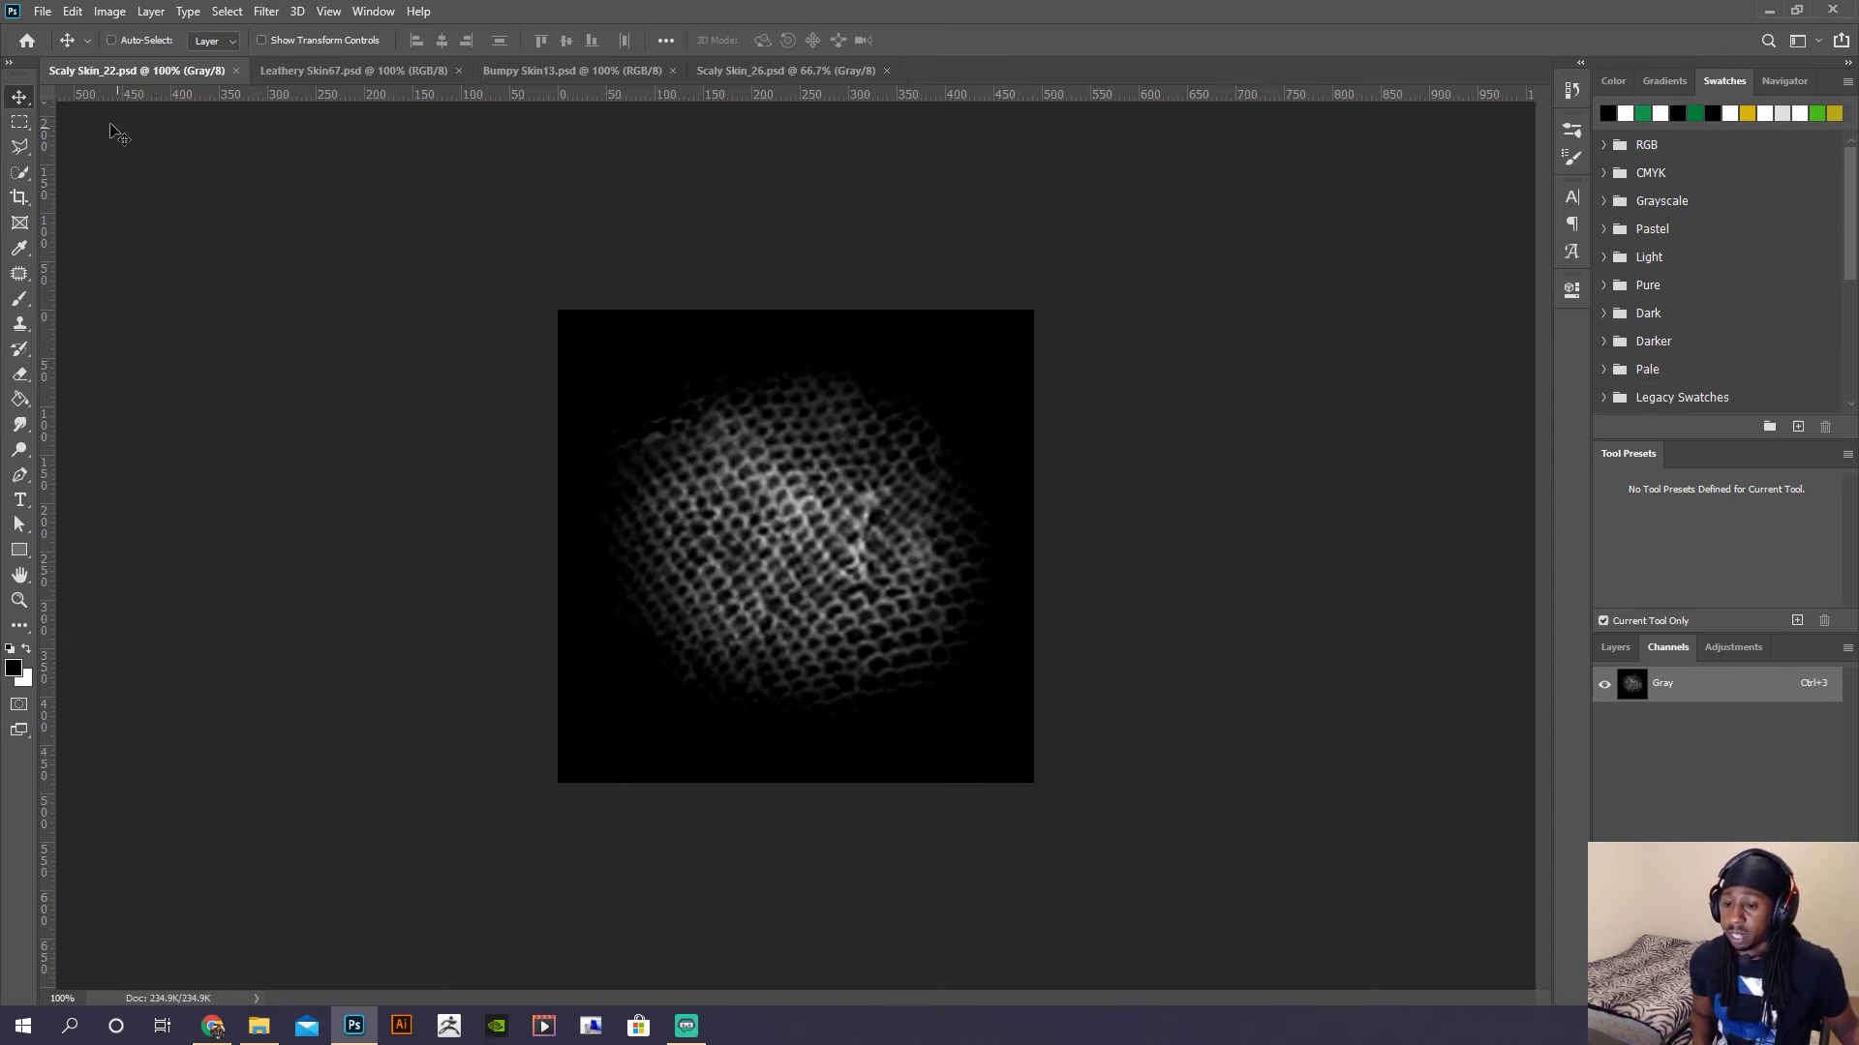
# - Confirm the file needs no further saving and switch to the Leathery Skin67 document
pyautogui.click(41, 12)
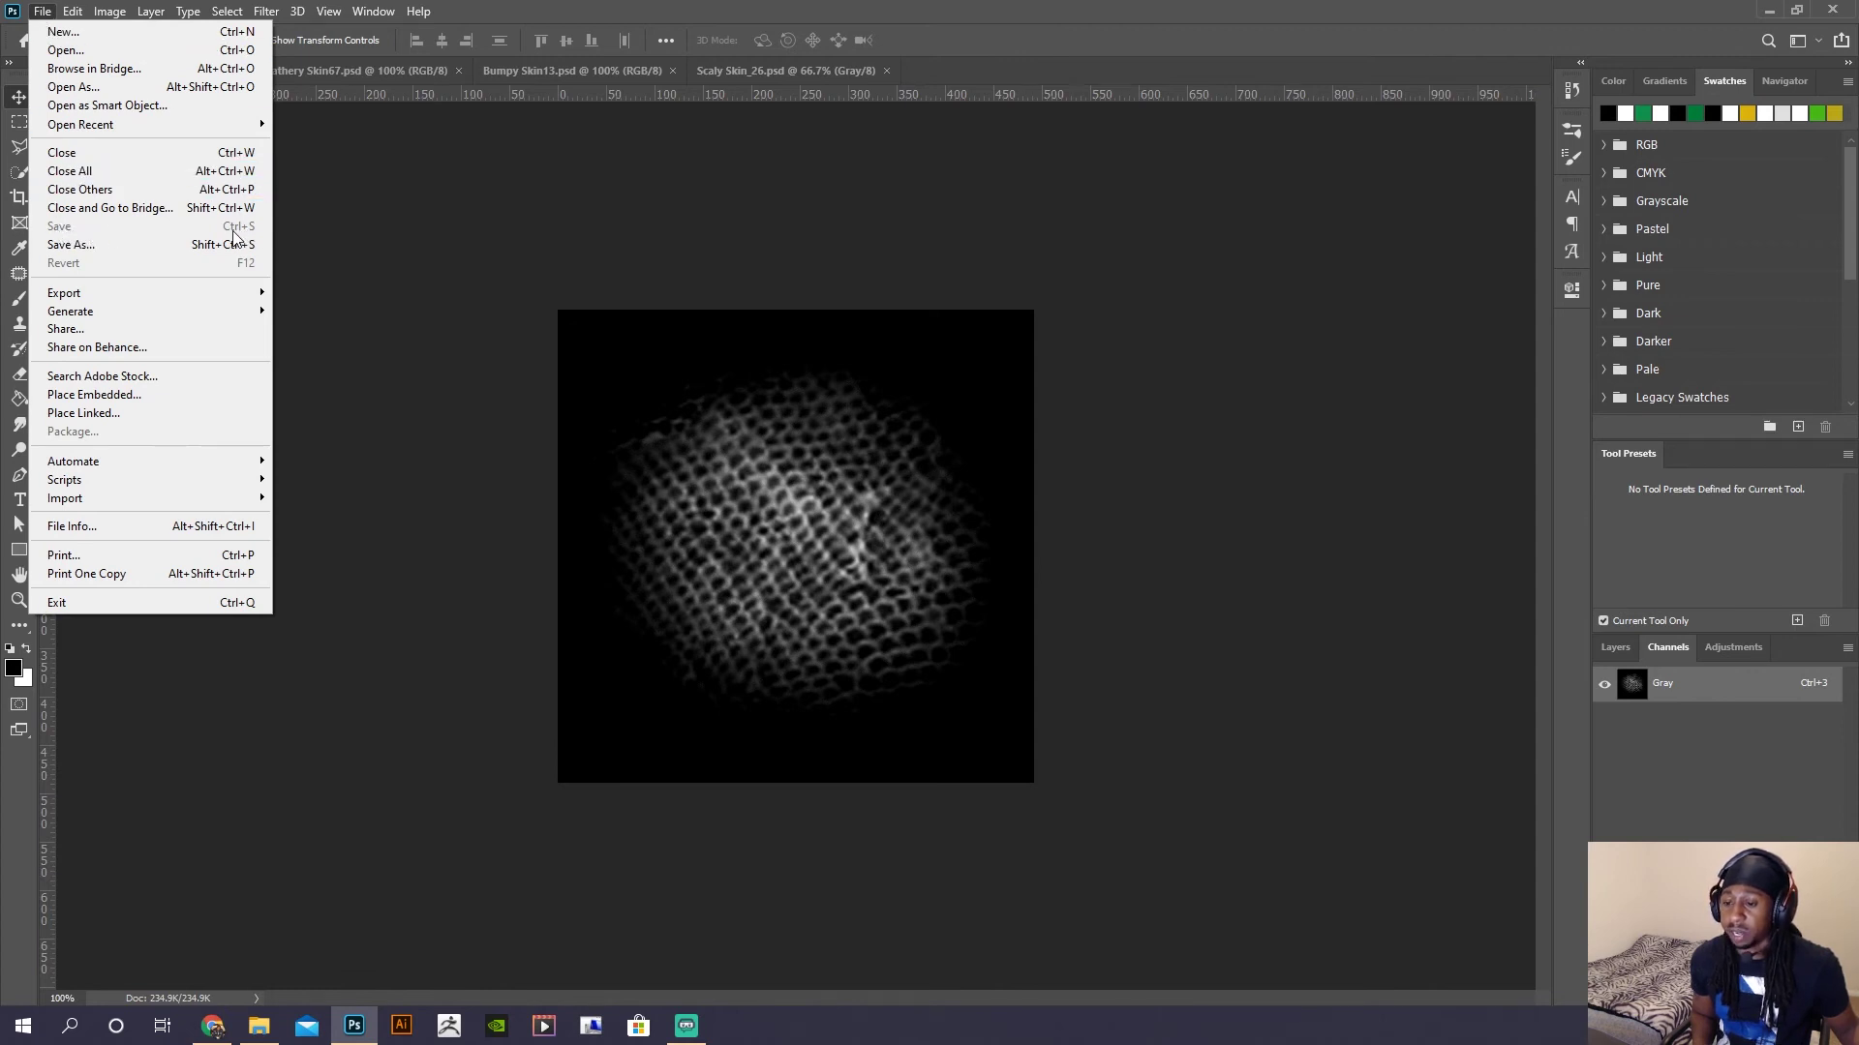
pyautogui.click(429, 188)
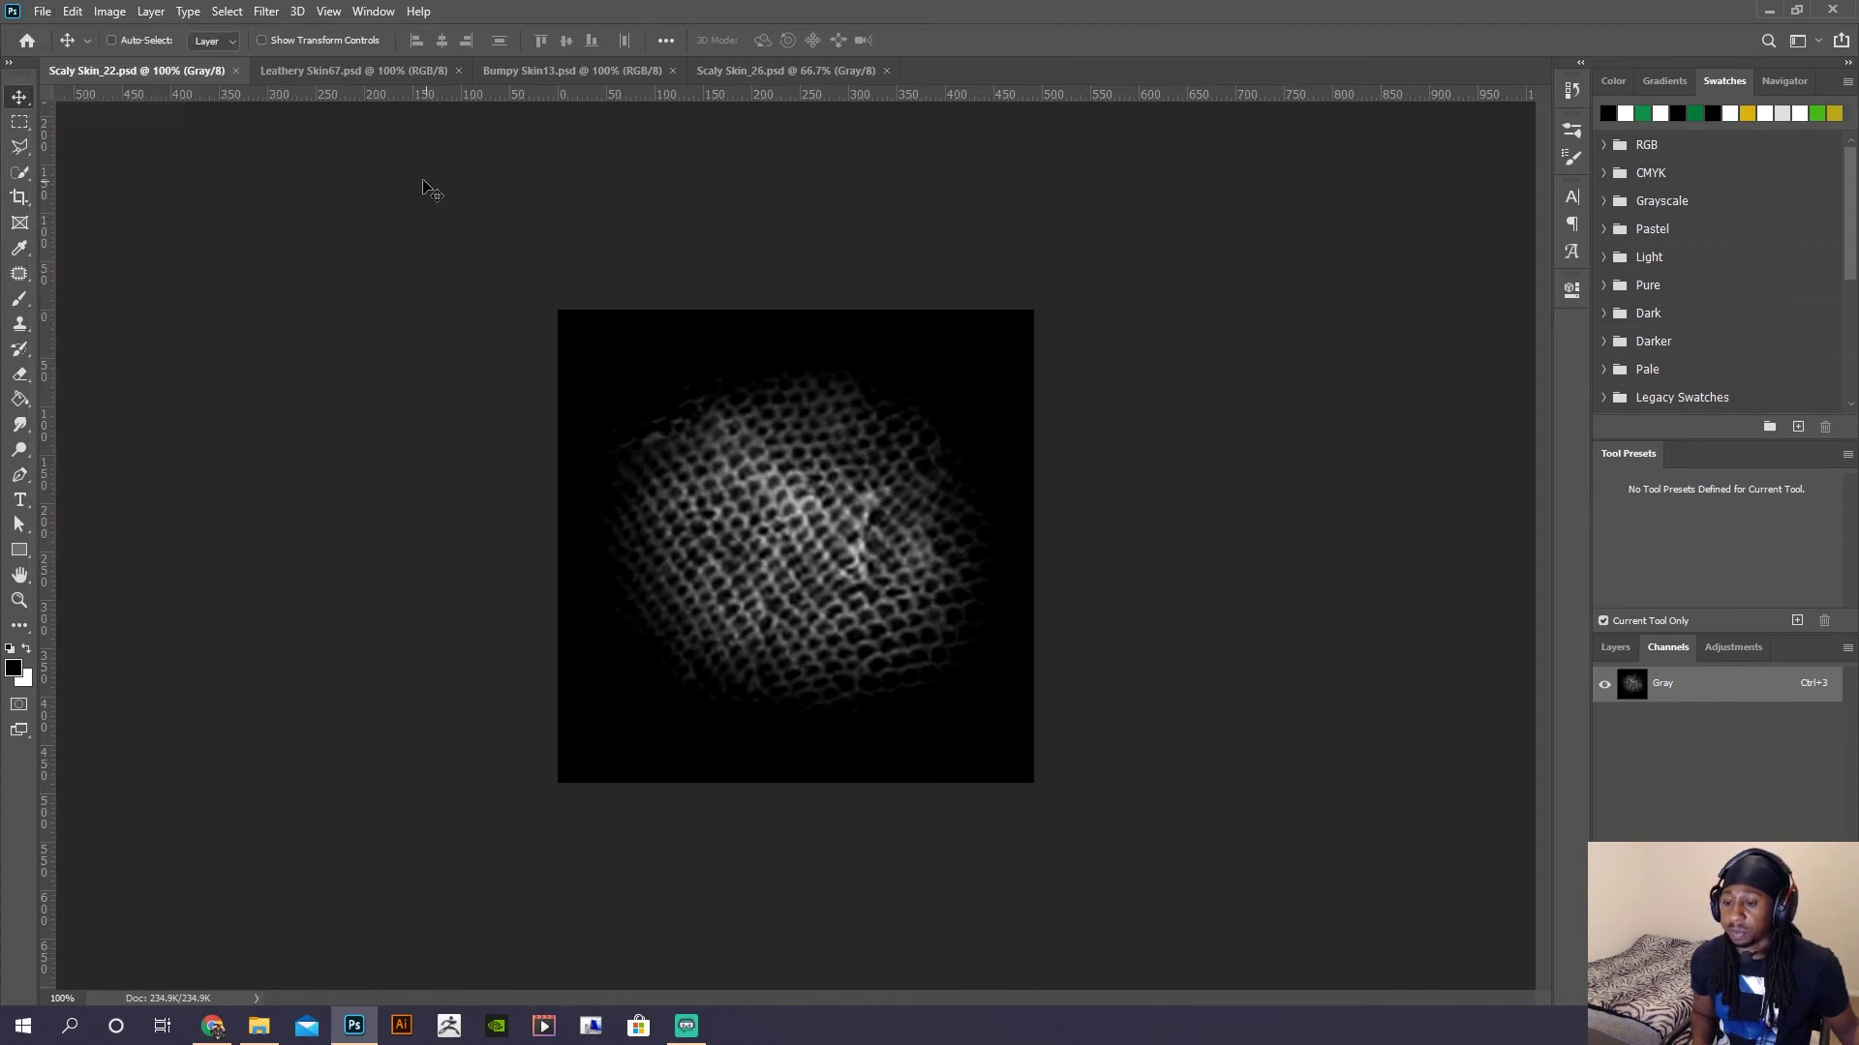
pyautogui.click(323, 70)
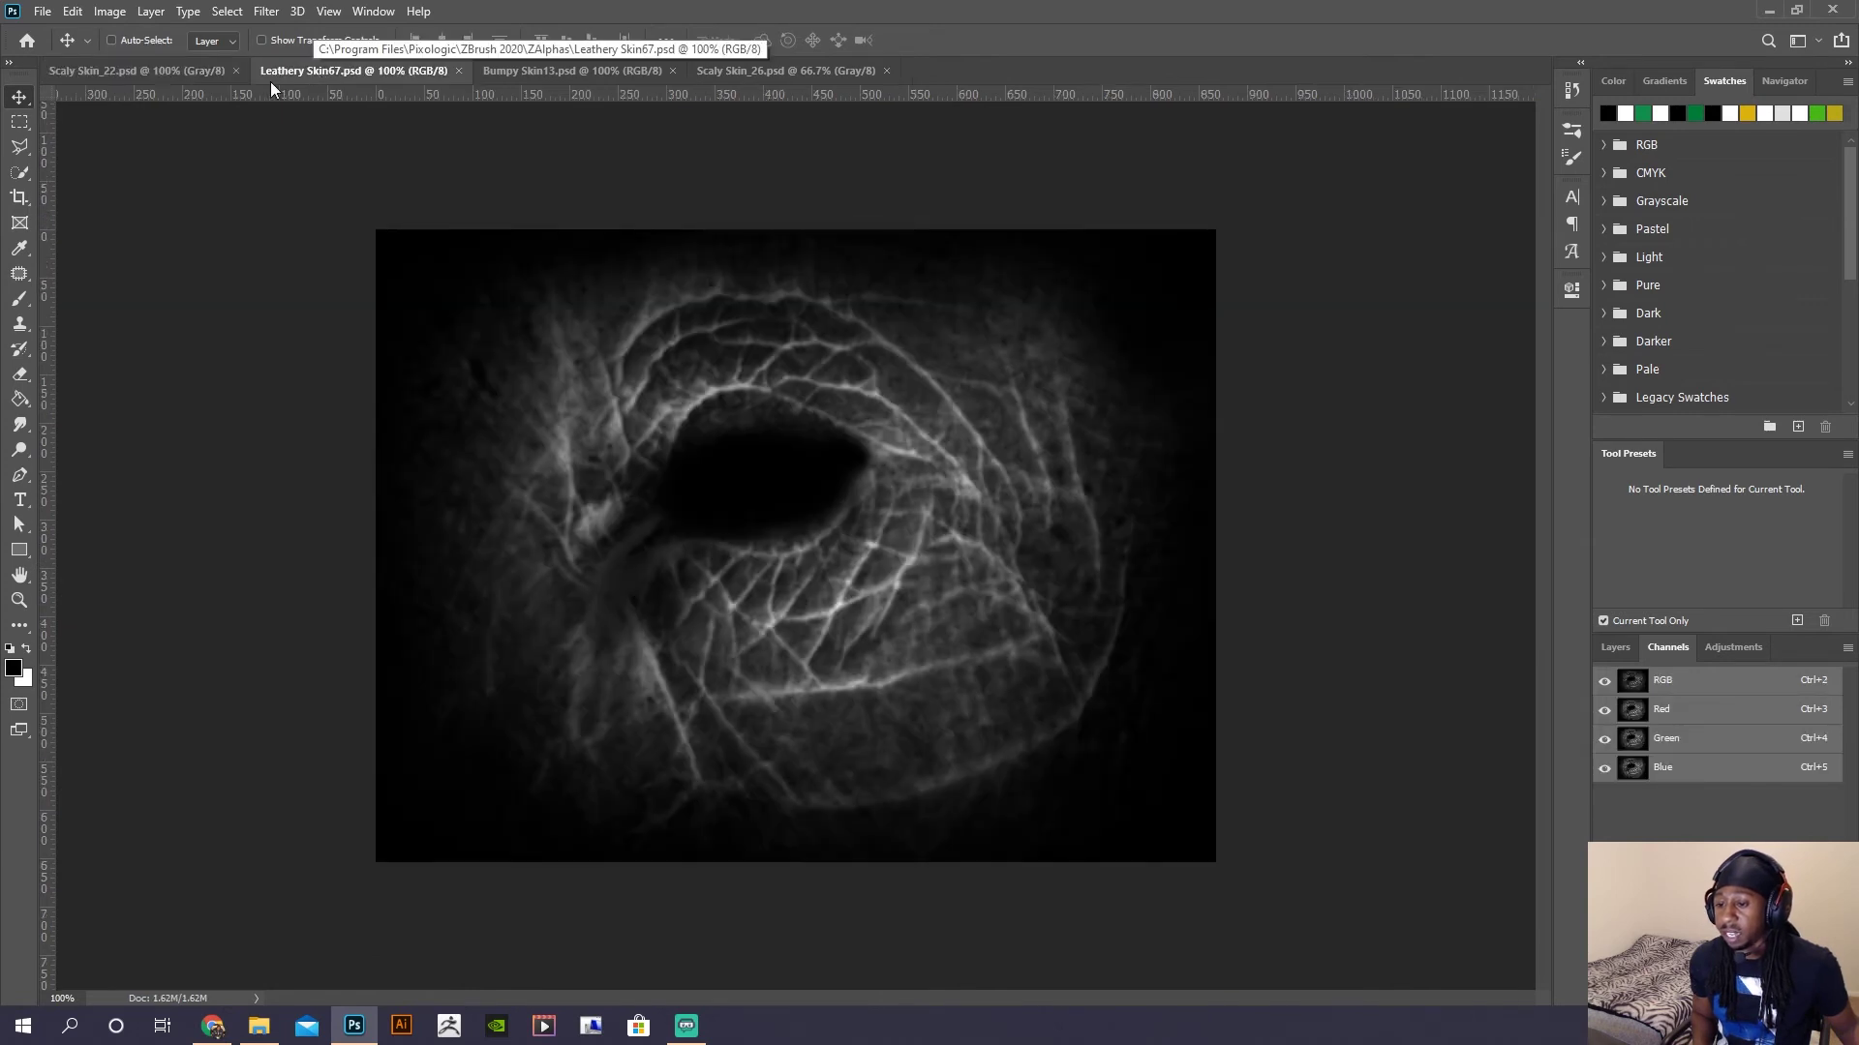
# - Convert Leathery Skin67 to grayscale mode and save it
pyautogui.click(110, 11)
pyautogui.moveTo(135, 33)
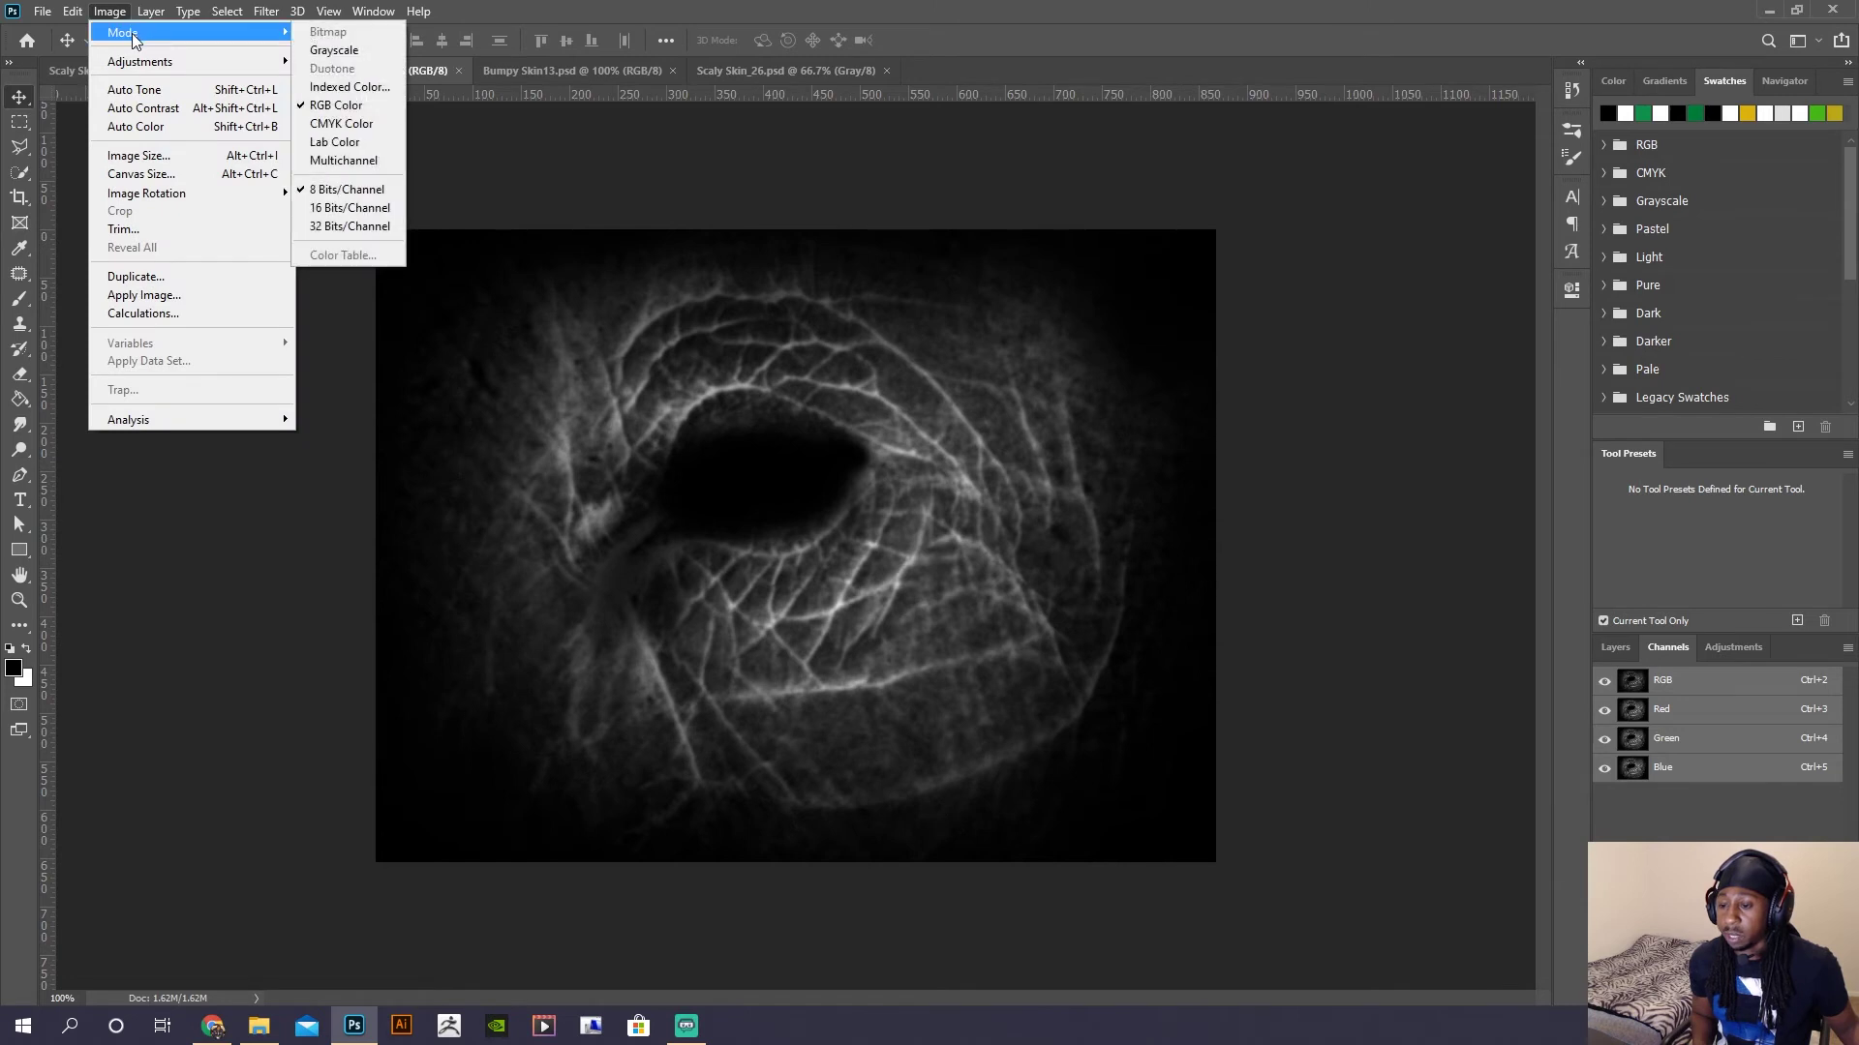
pyautogui.click(350, 51)
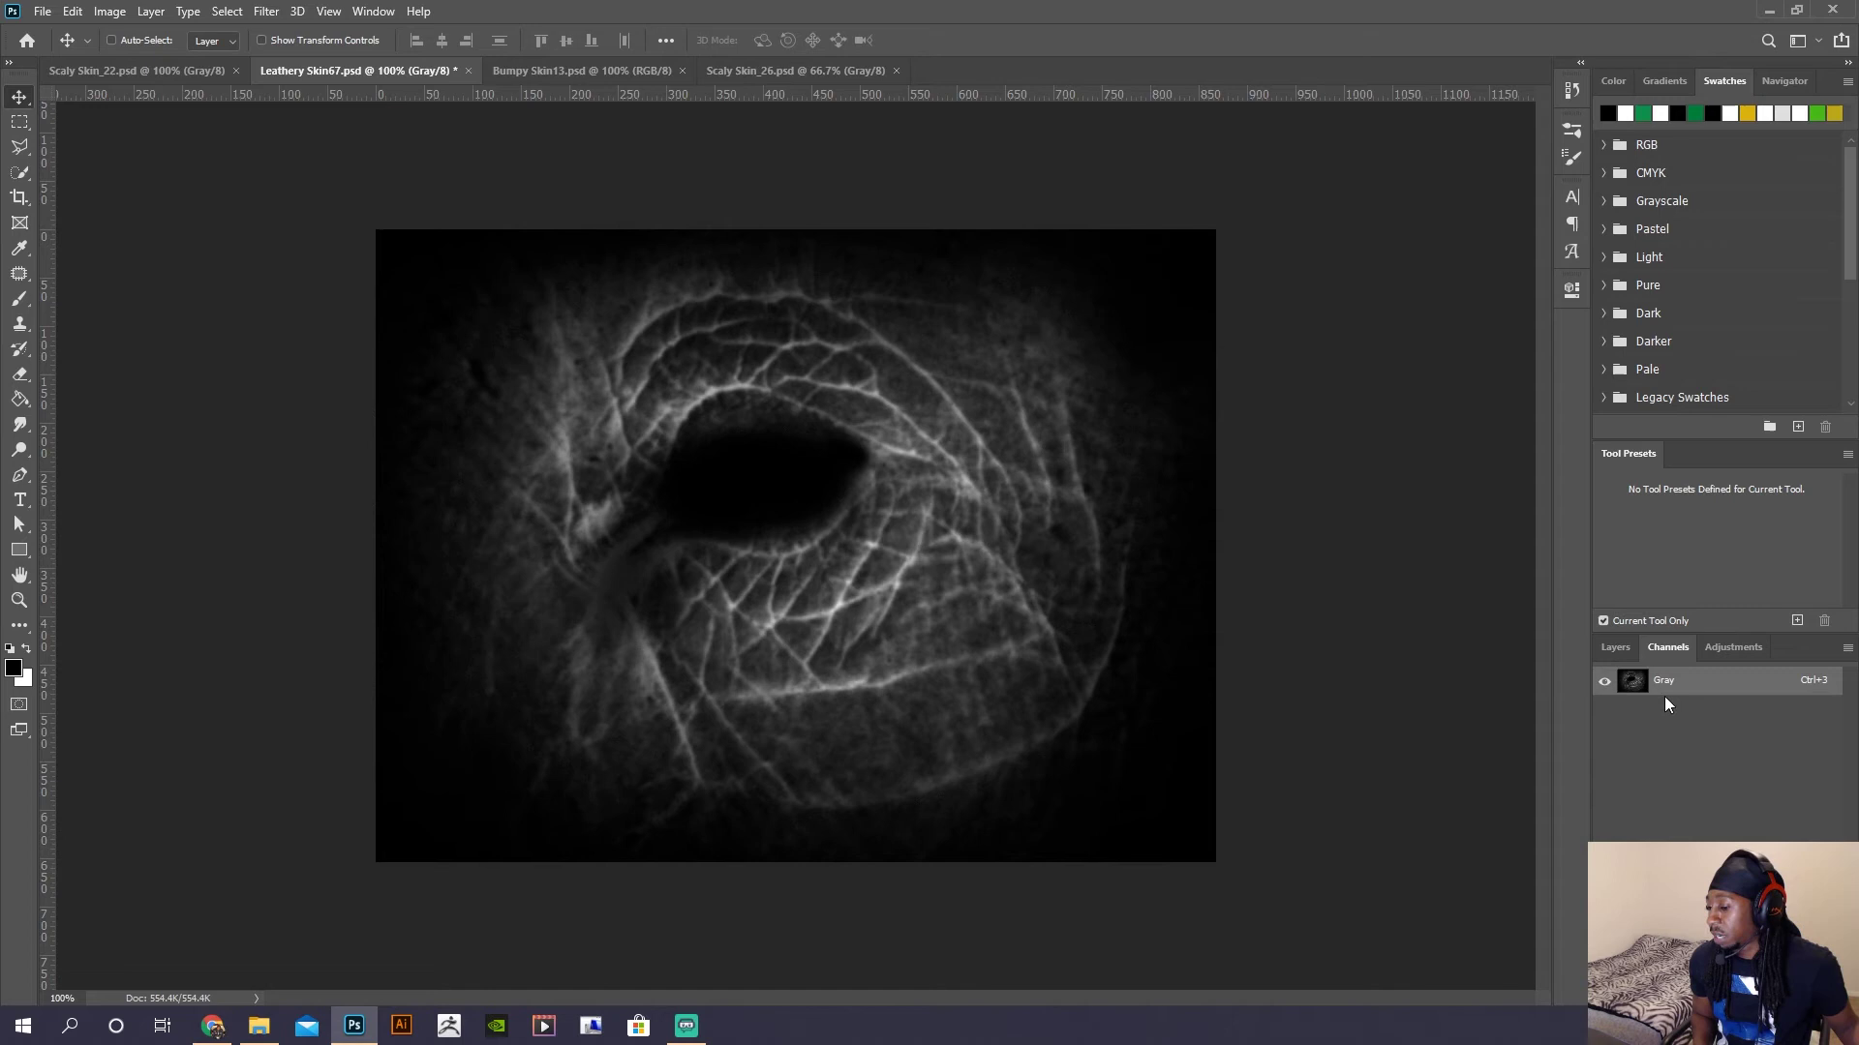
pyautogui.hotkey('ctrl', 's')
# - Switch to Bumpy Skin13, convert it to grayscale and save it
pyautogui.click(571, 77)
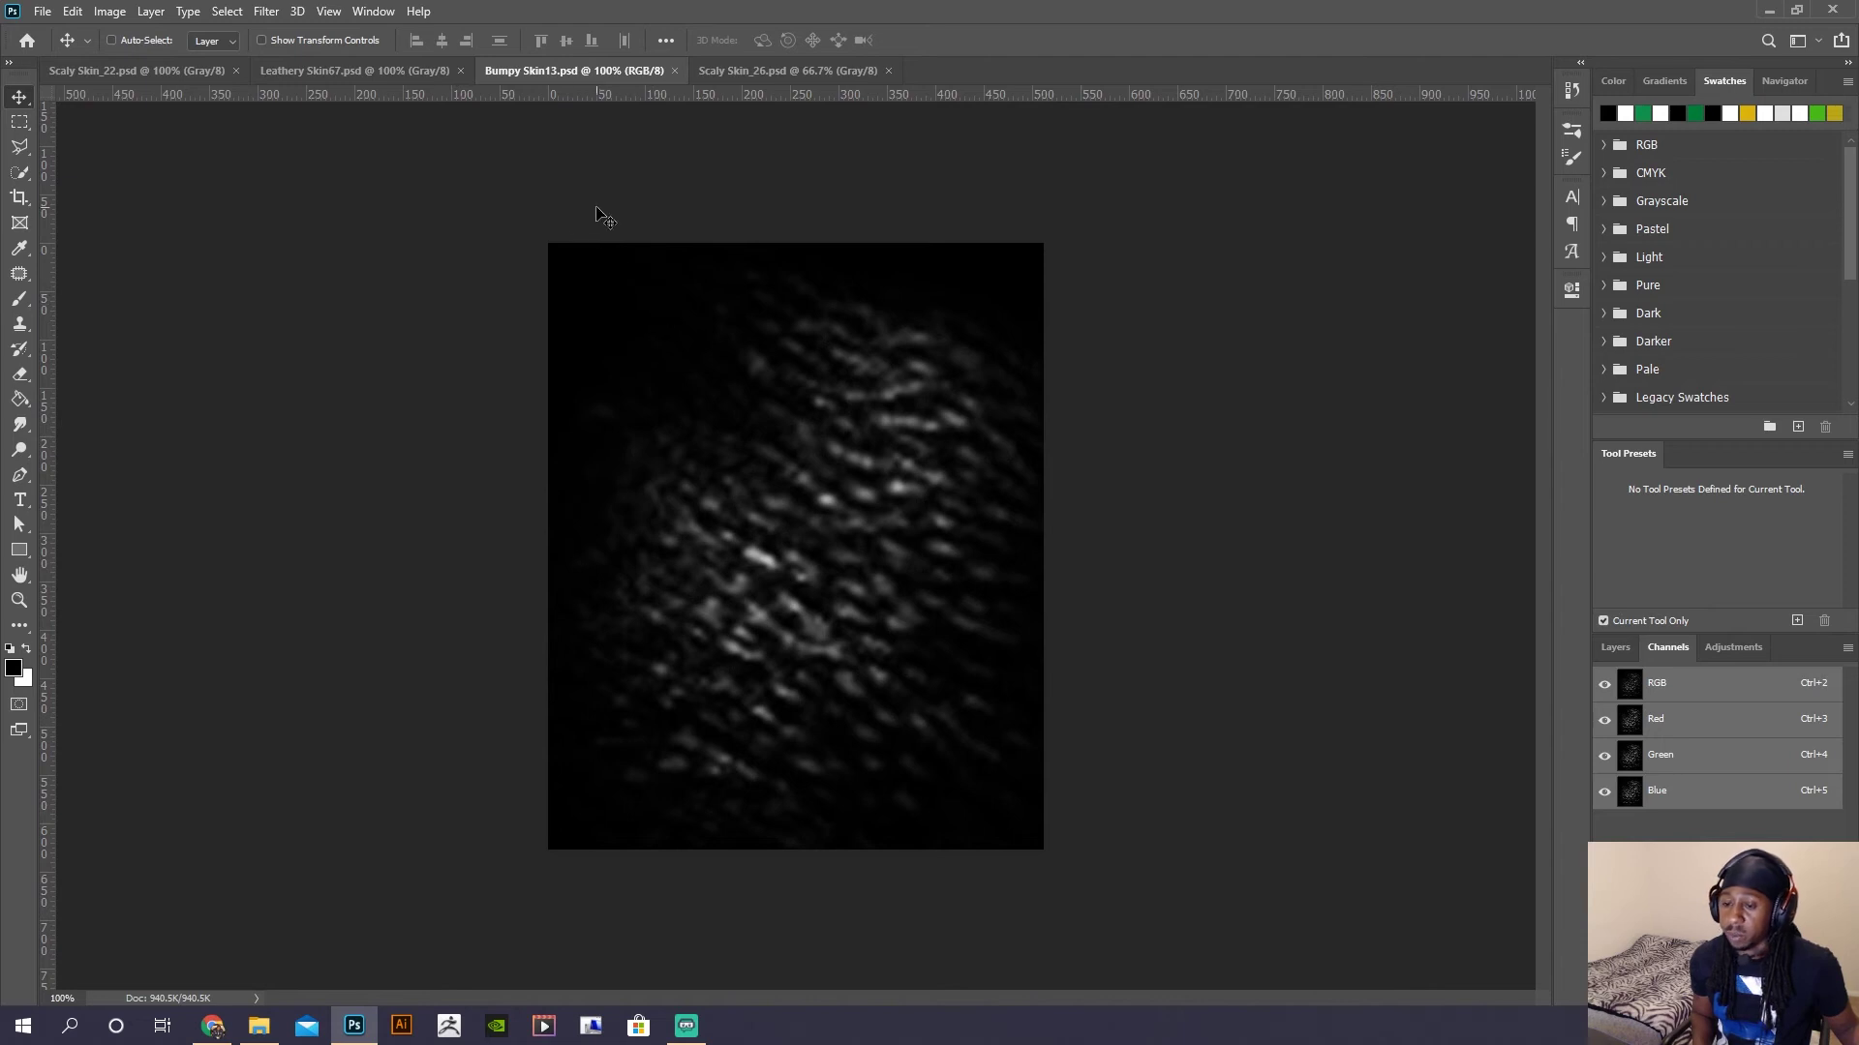
pyautogui.click(108, 17)
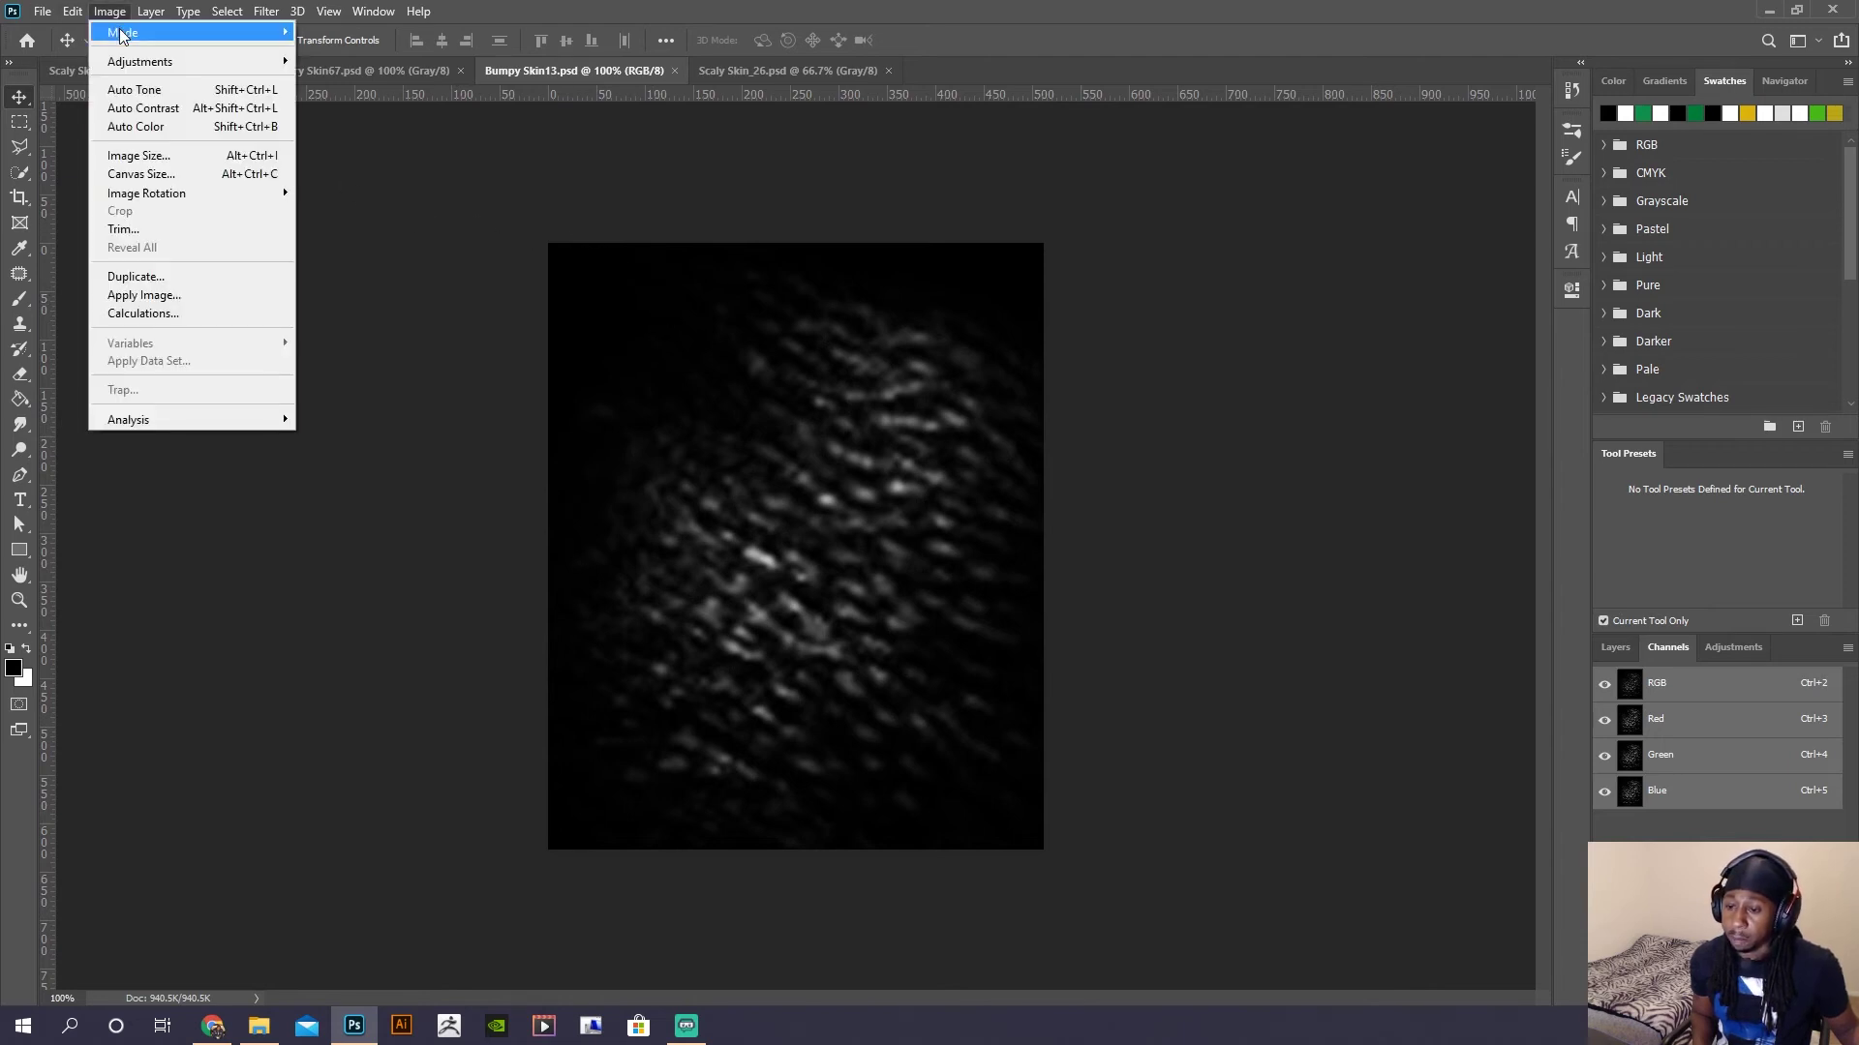
pyautogui.moveTo(121, 34)
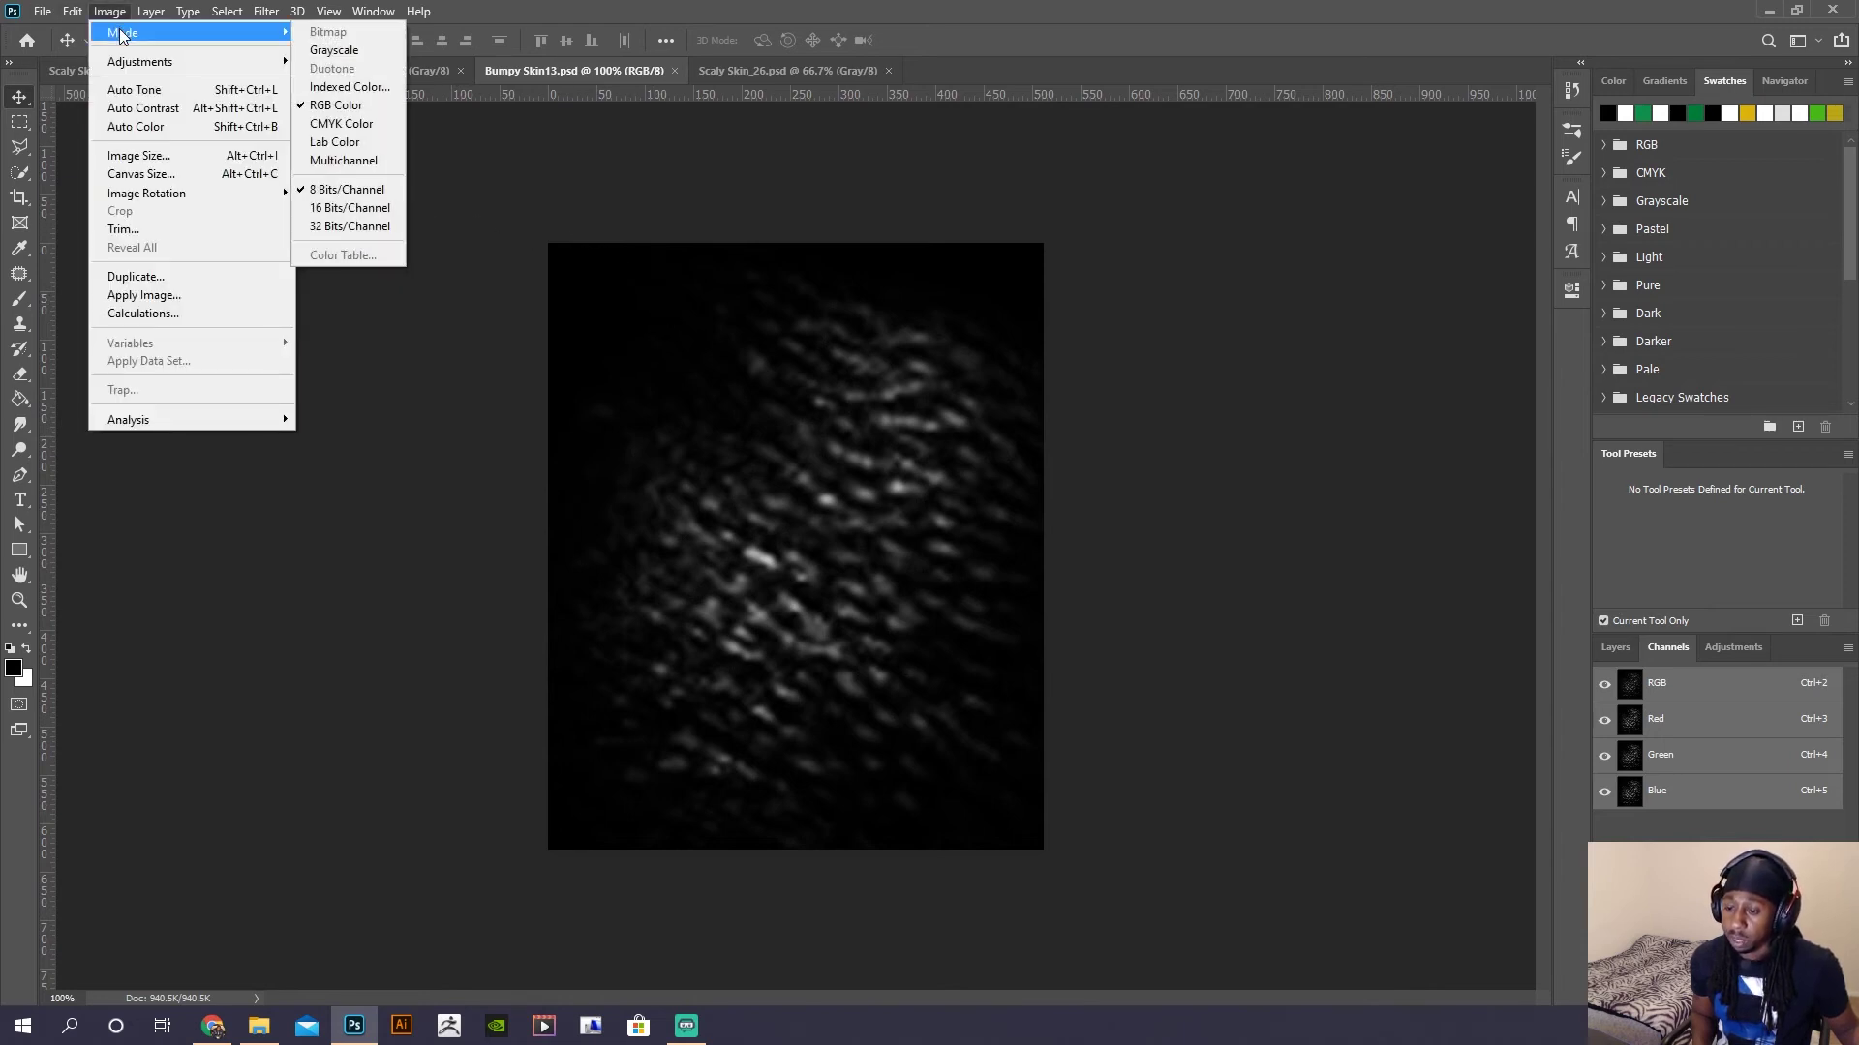
pyautogui.click(375, 54)
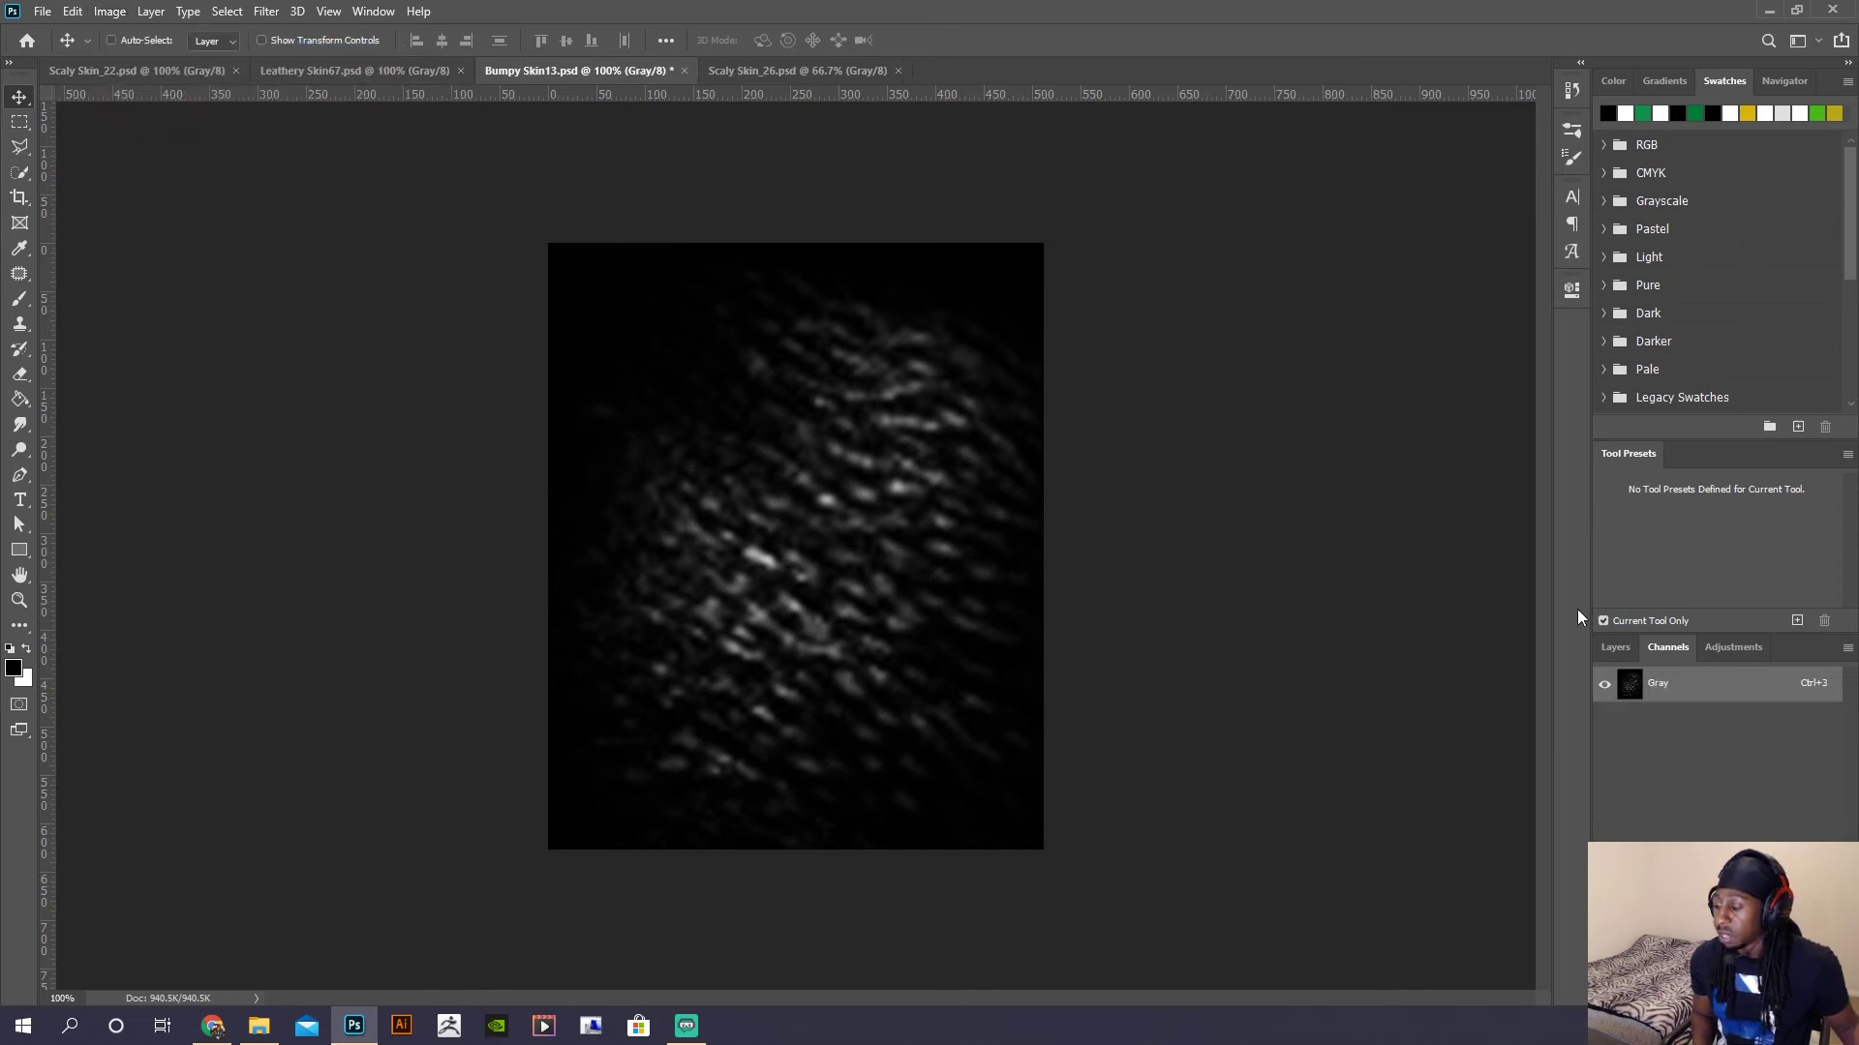
pyautogui.hotkey('ctrl', 's')
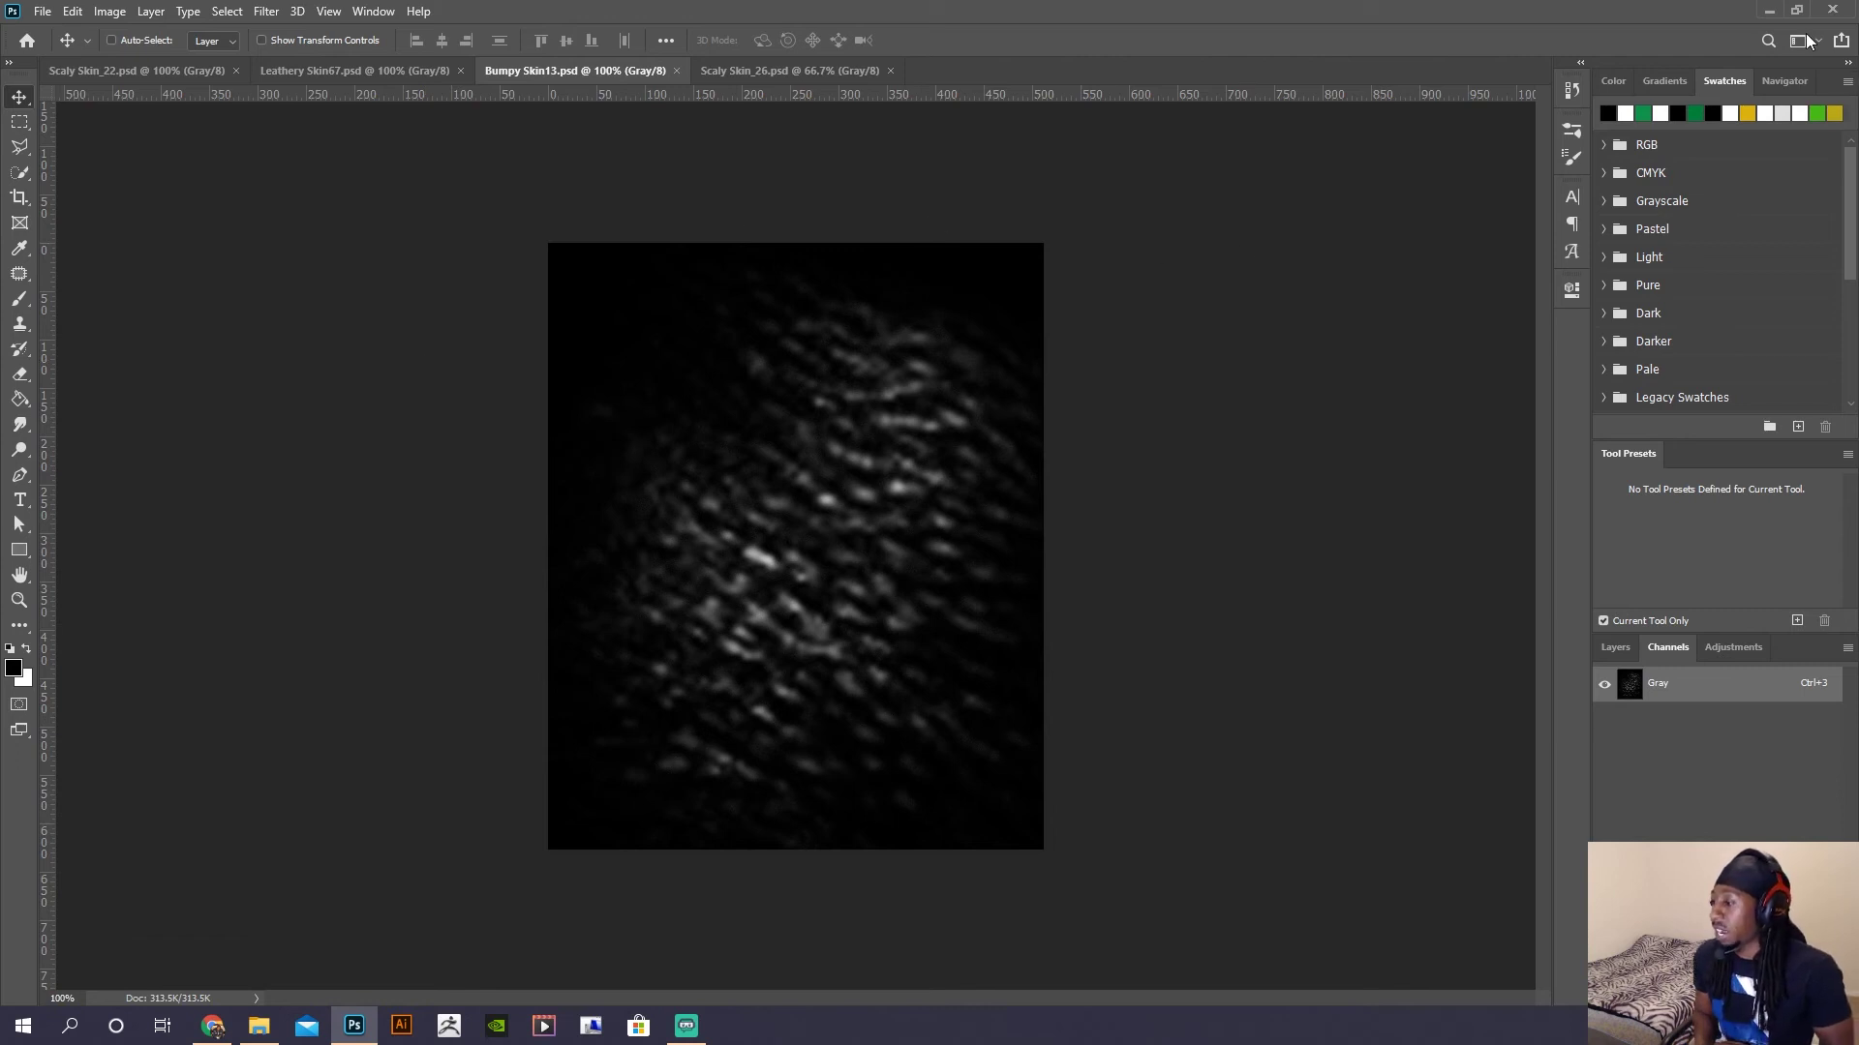
# - Minimize Photoshop and the ZAlphas folder window, then launch ZBrush from the taskbar
pyautogui.click(1771, 11)
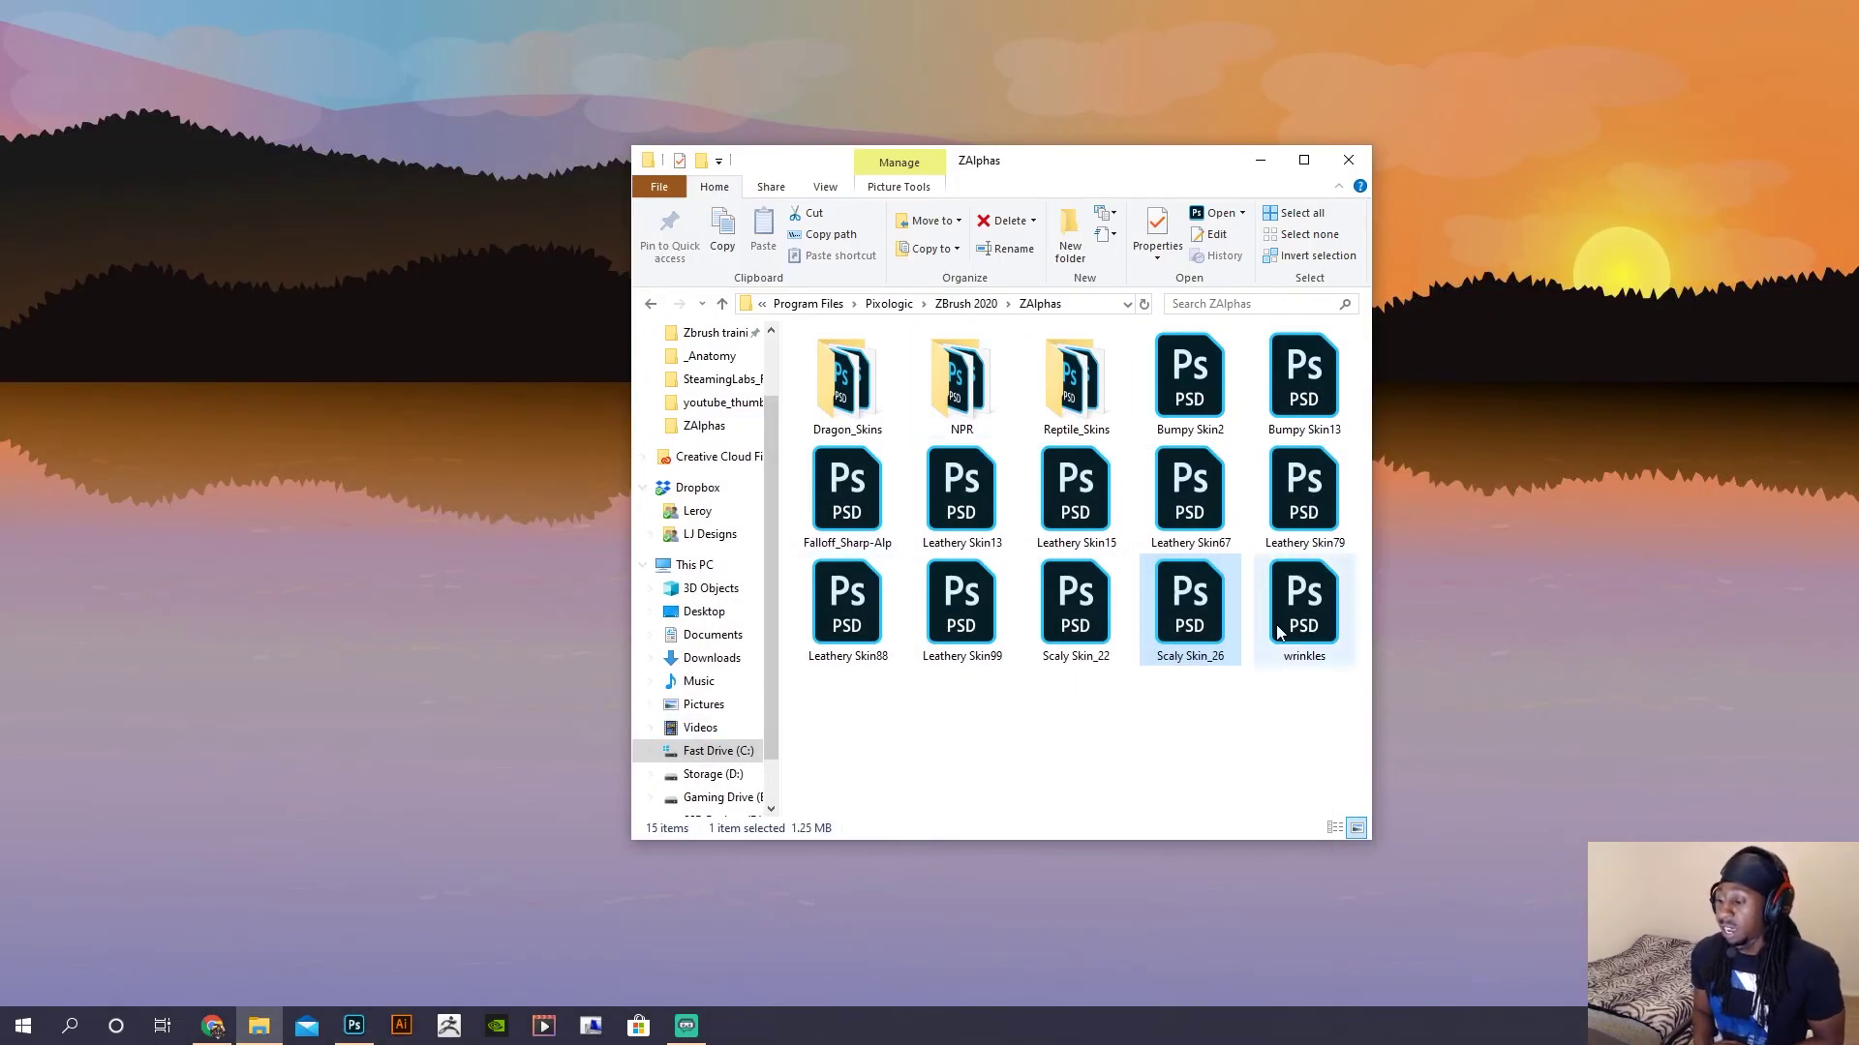
pyautogui.click(1261, 163)
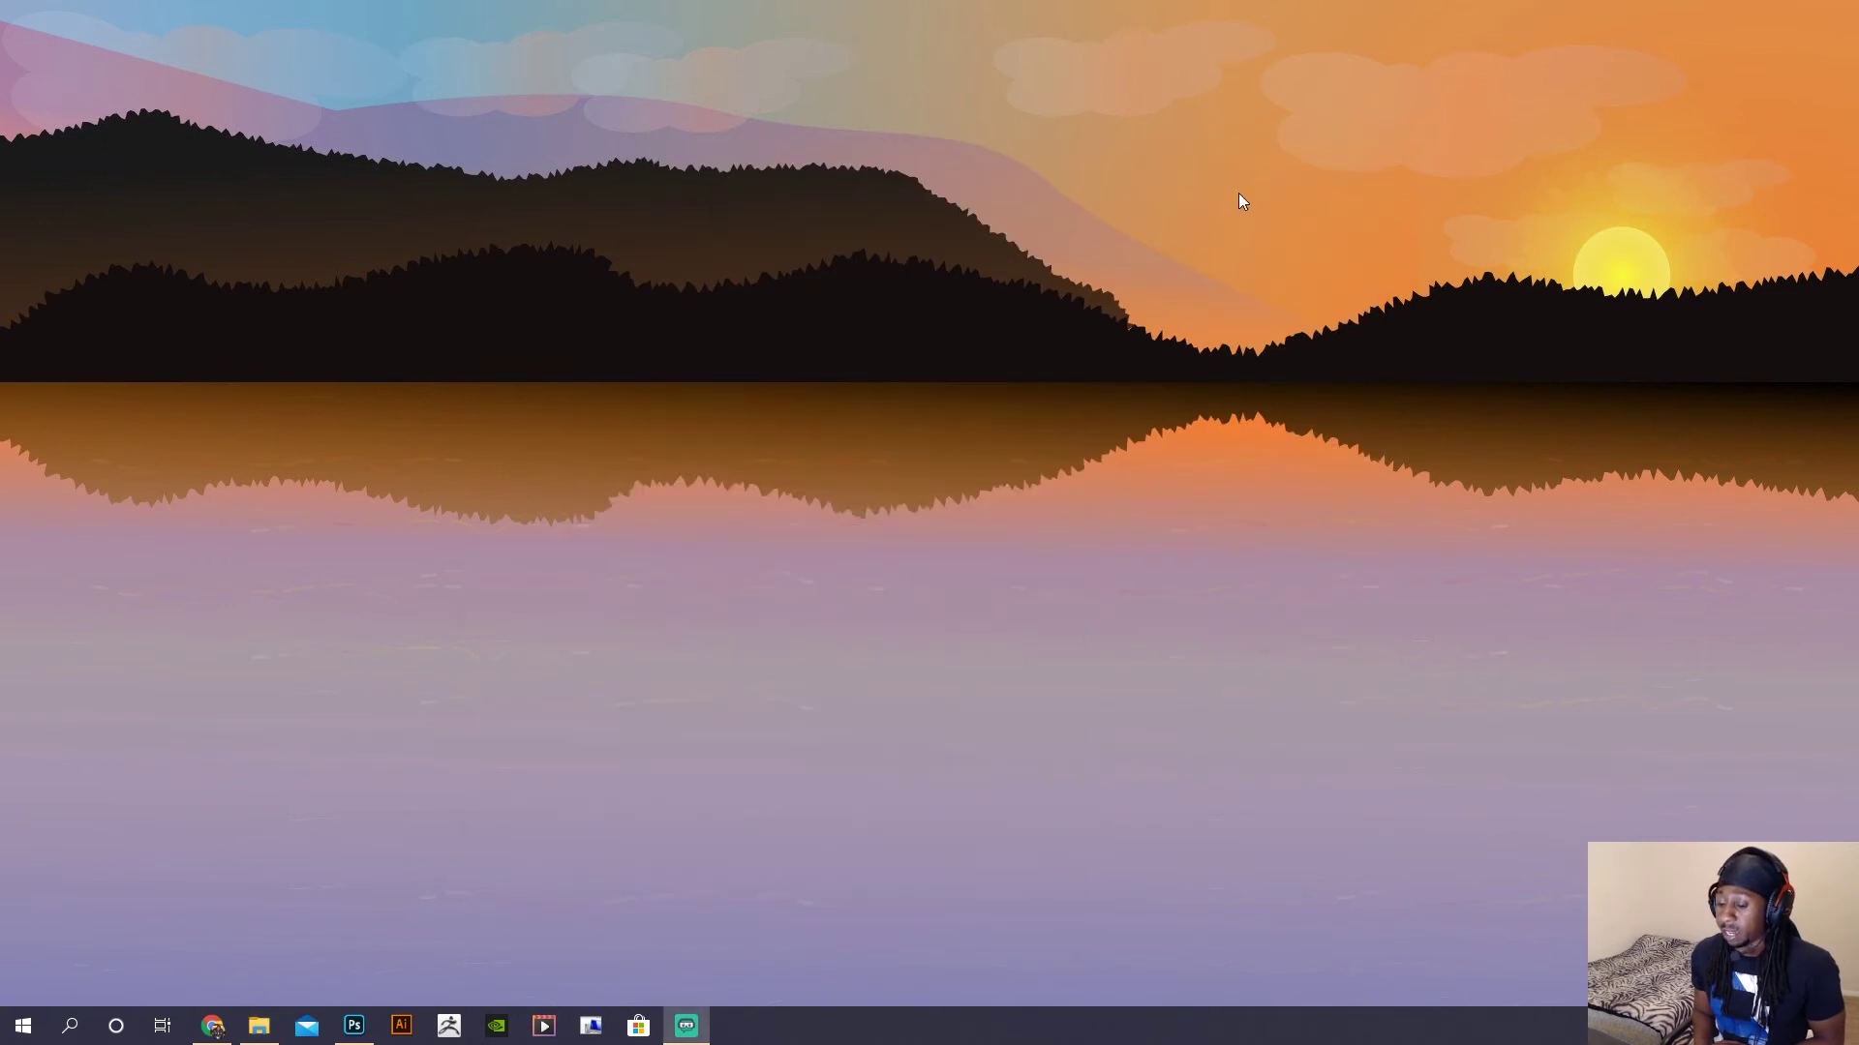
pyautogui.click(446, 1030)
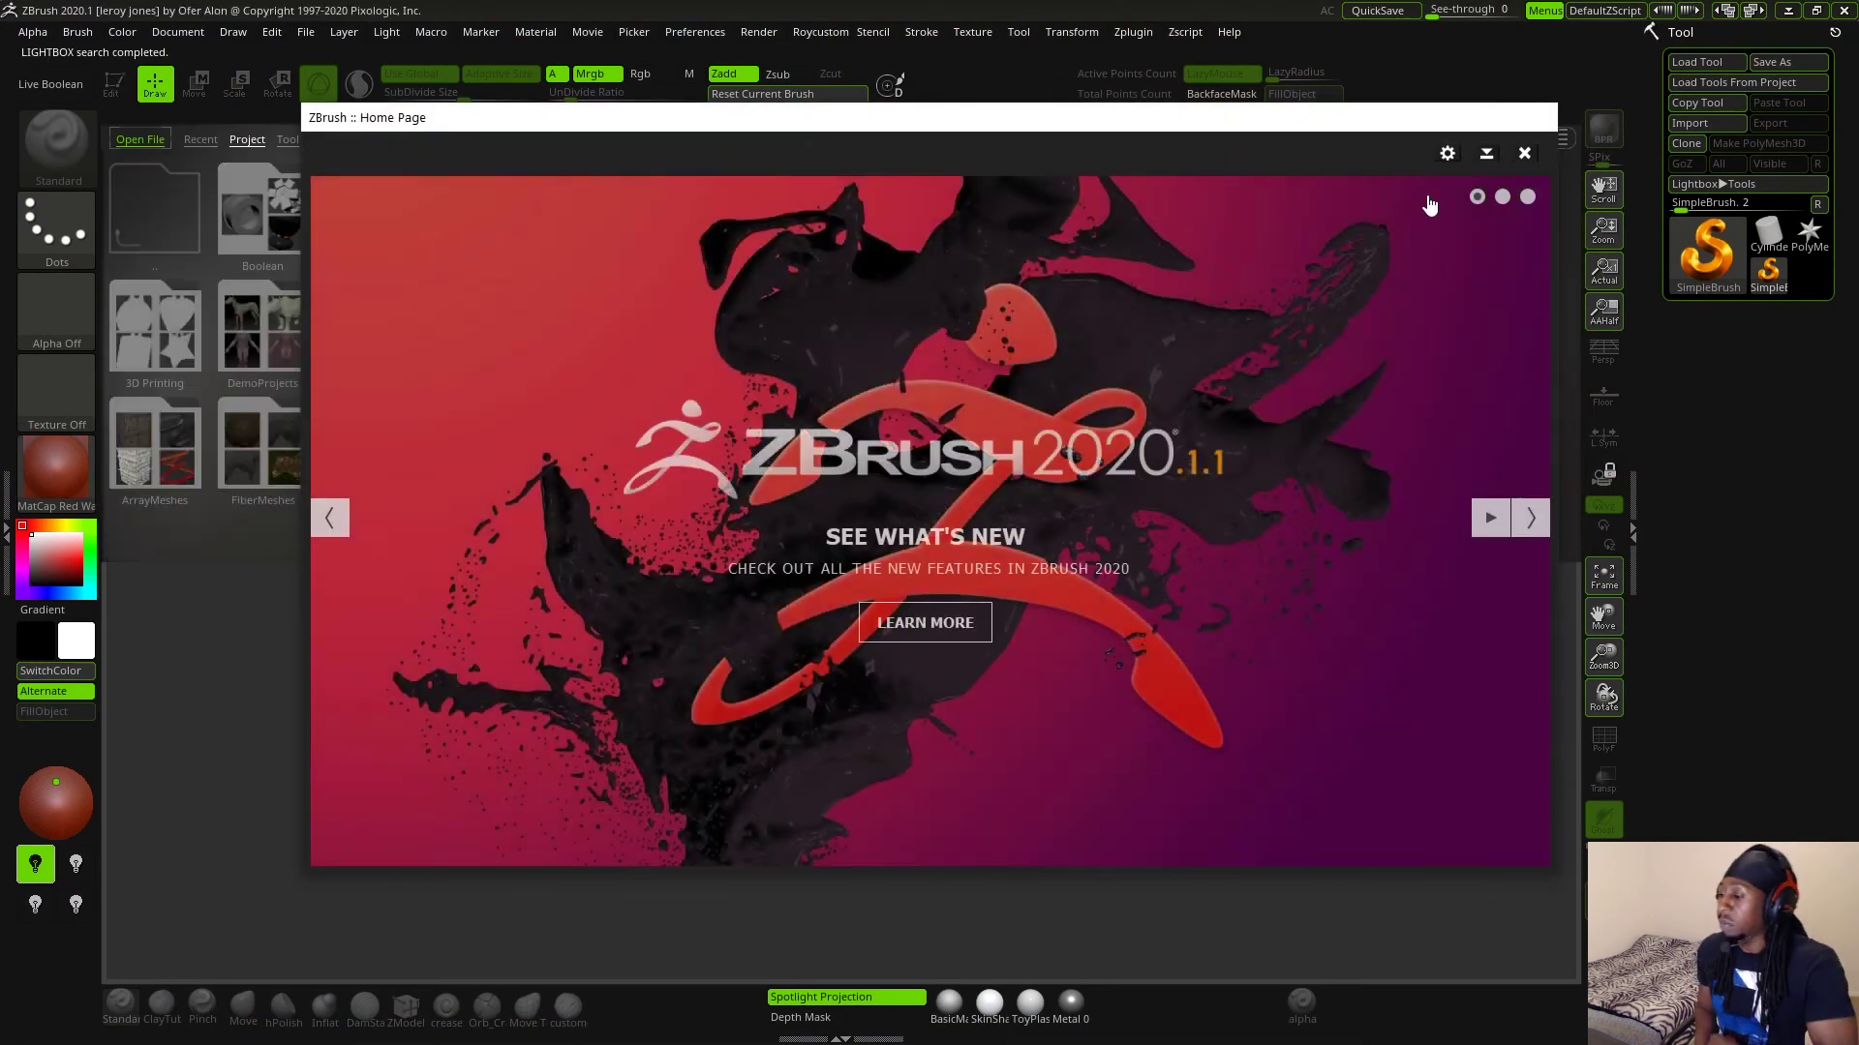
# - Close the ZBrush home page and load the Dog.ZPR project from Lightbox
pyautogui.click(1525, 154)
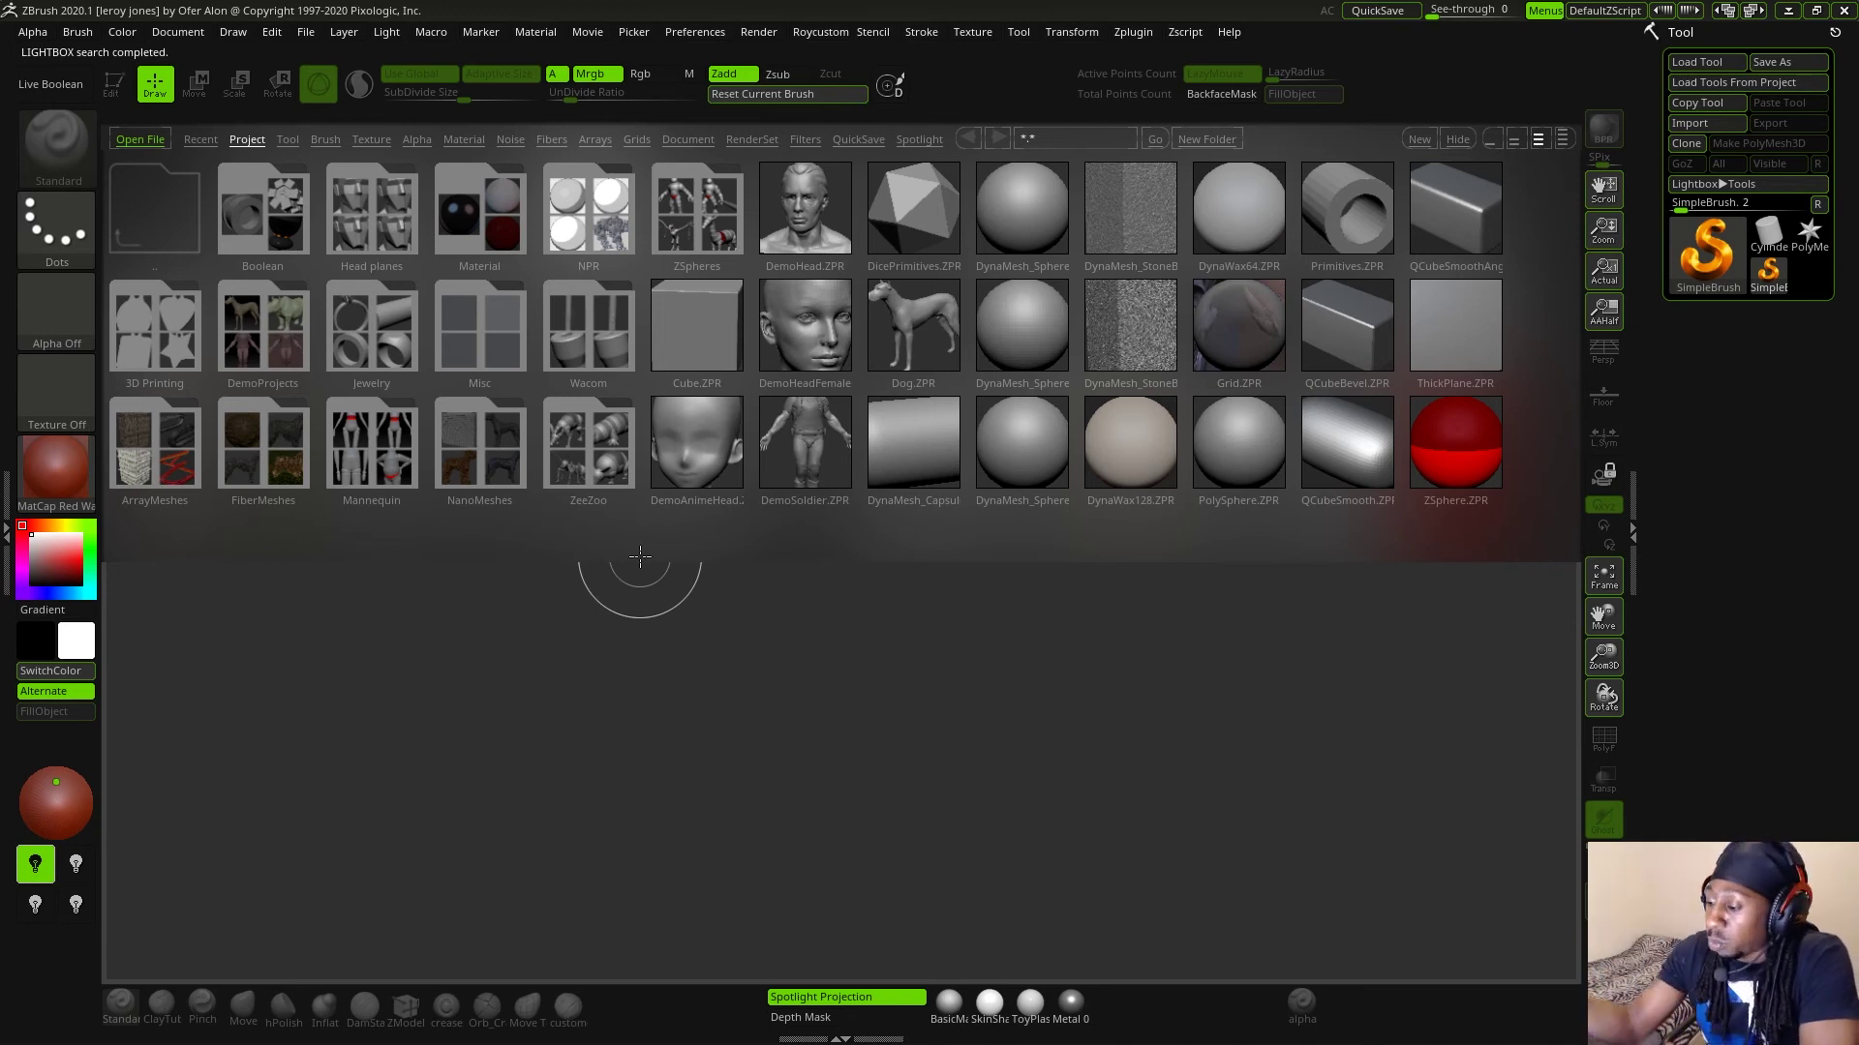
pyautogui.click(922, 332)
pyautogui.click(922, 332)
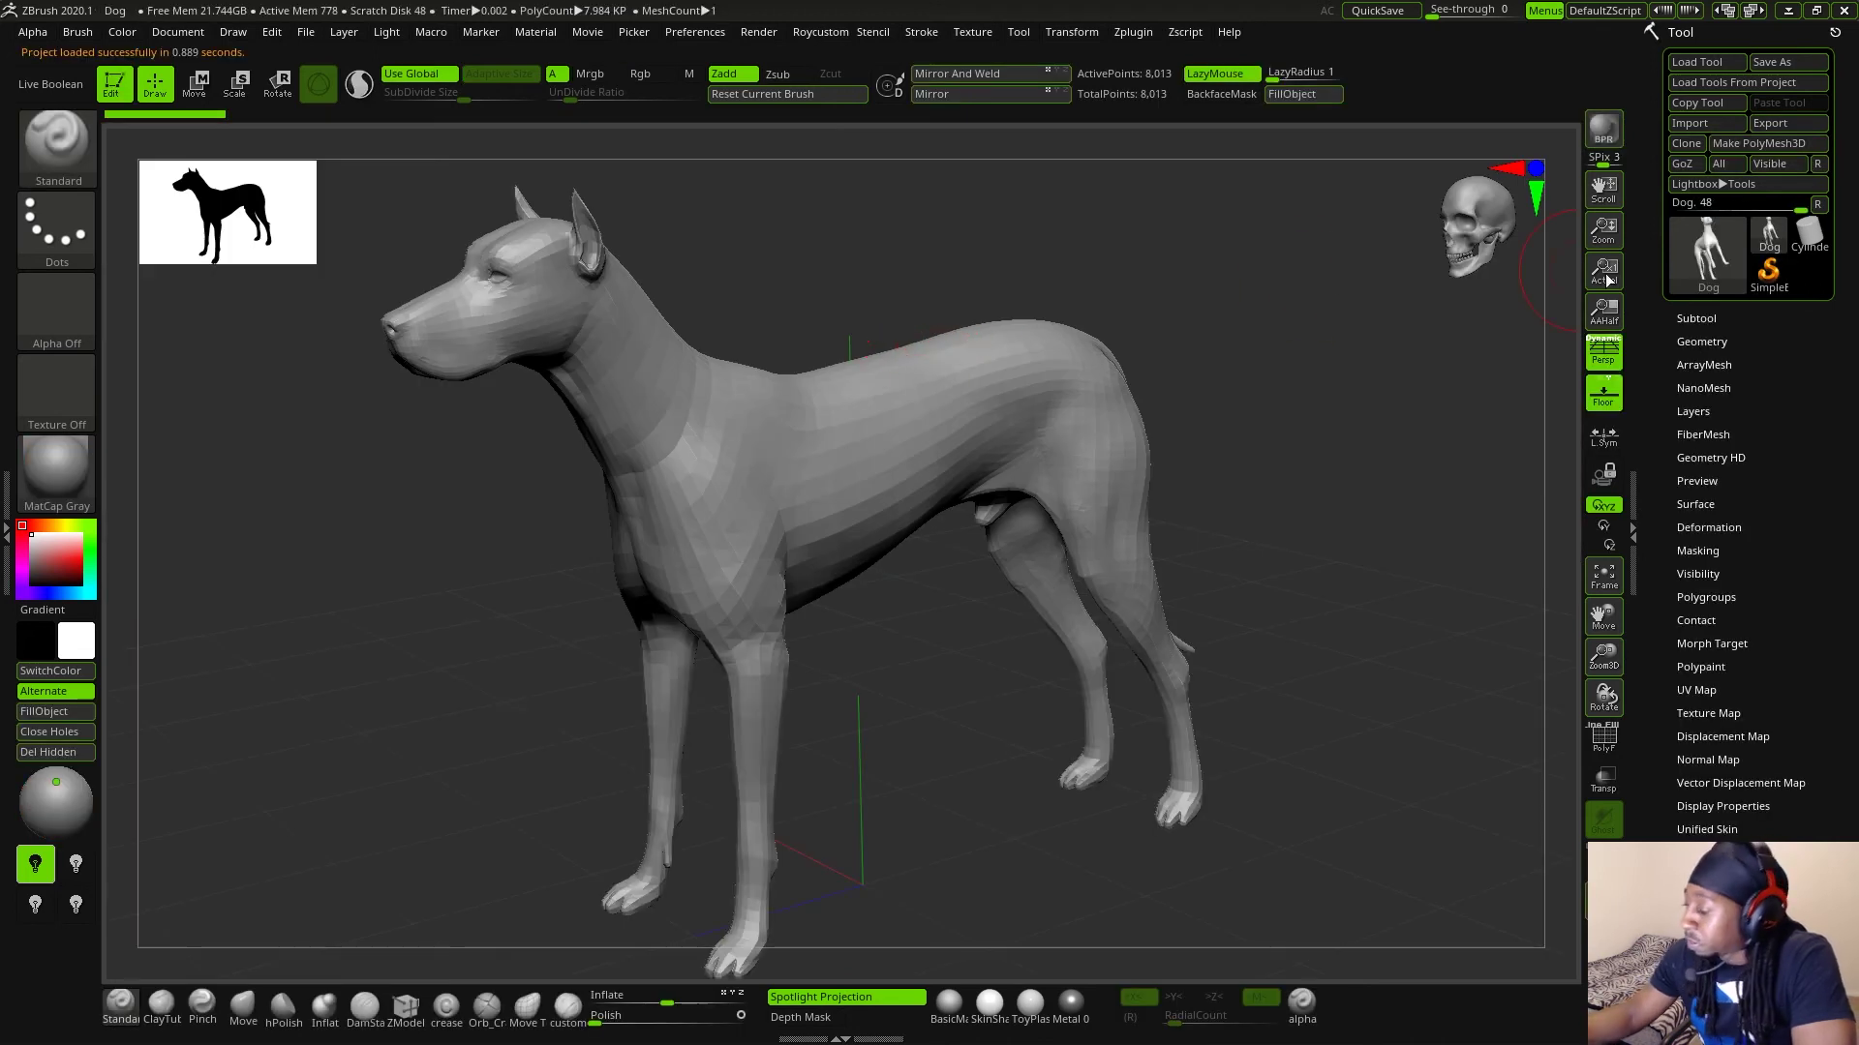
# - Divide the dog mesh up to SDiv 6, about 8.176 million points
pyautogui.click(1702, 342)
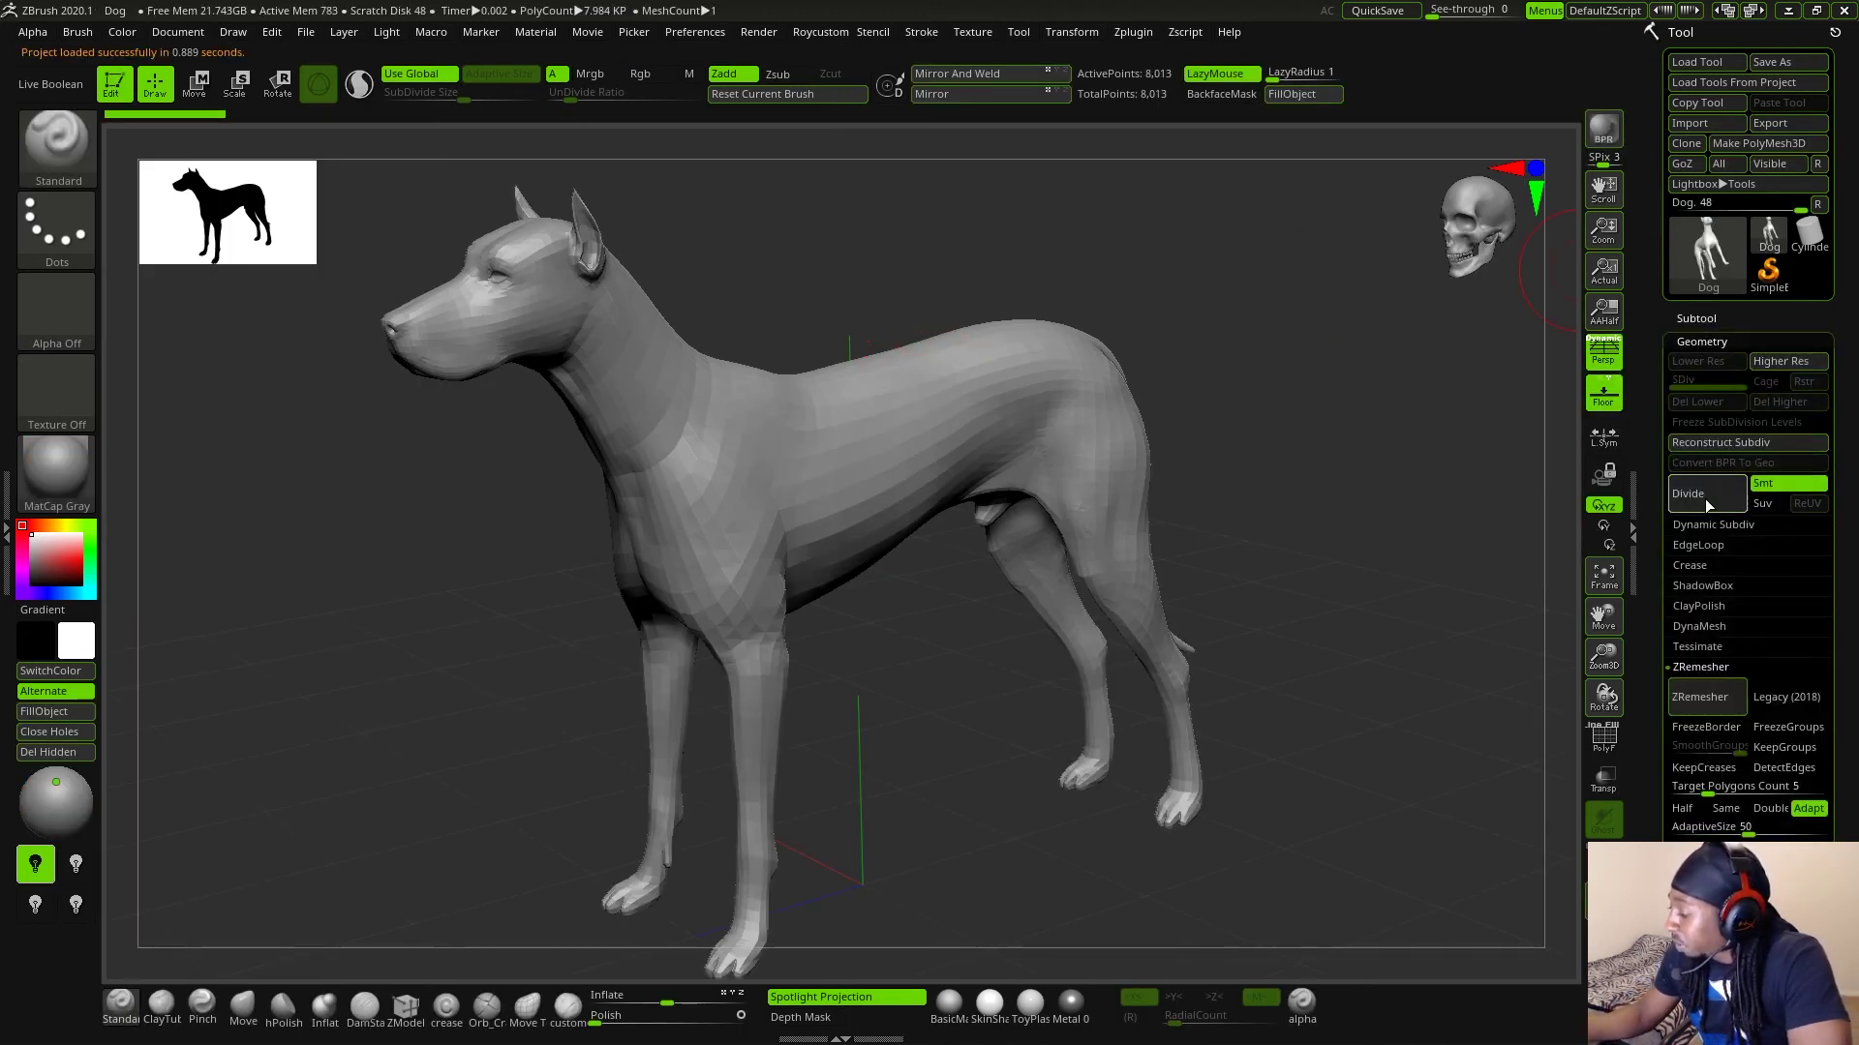
pyautogui.click(1705, 497)
pyautogui.click(1708, 496)
pyautogui.click(1710, 496)
pyautogui.click(1710, 500)
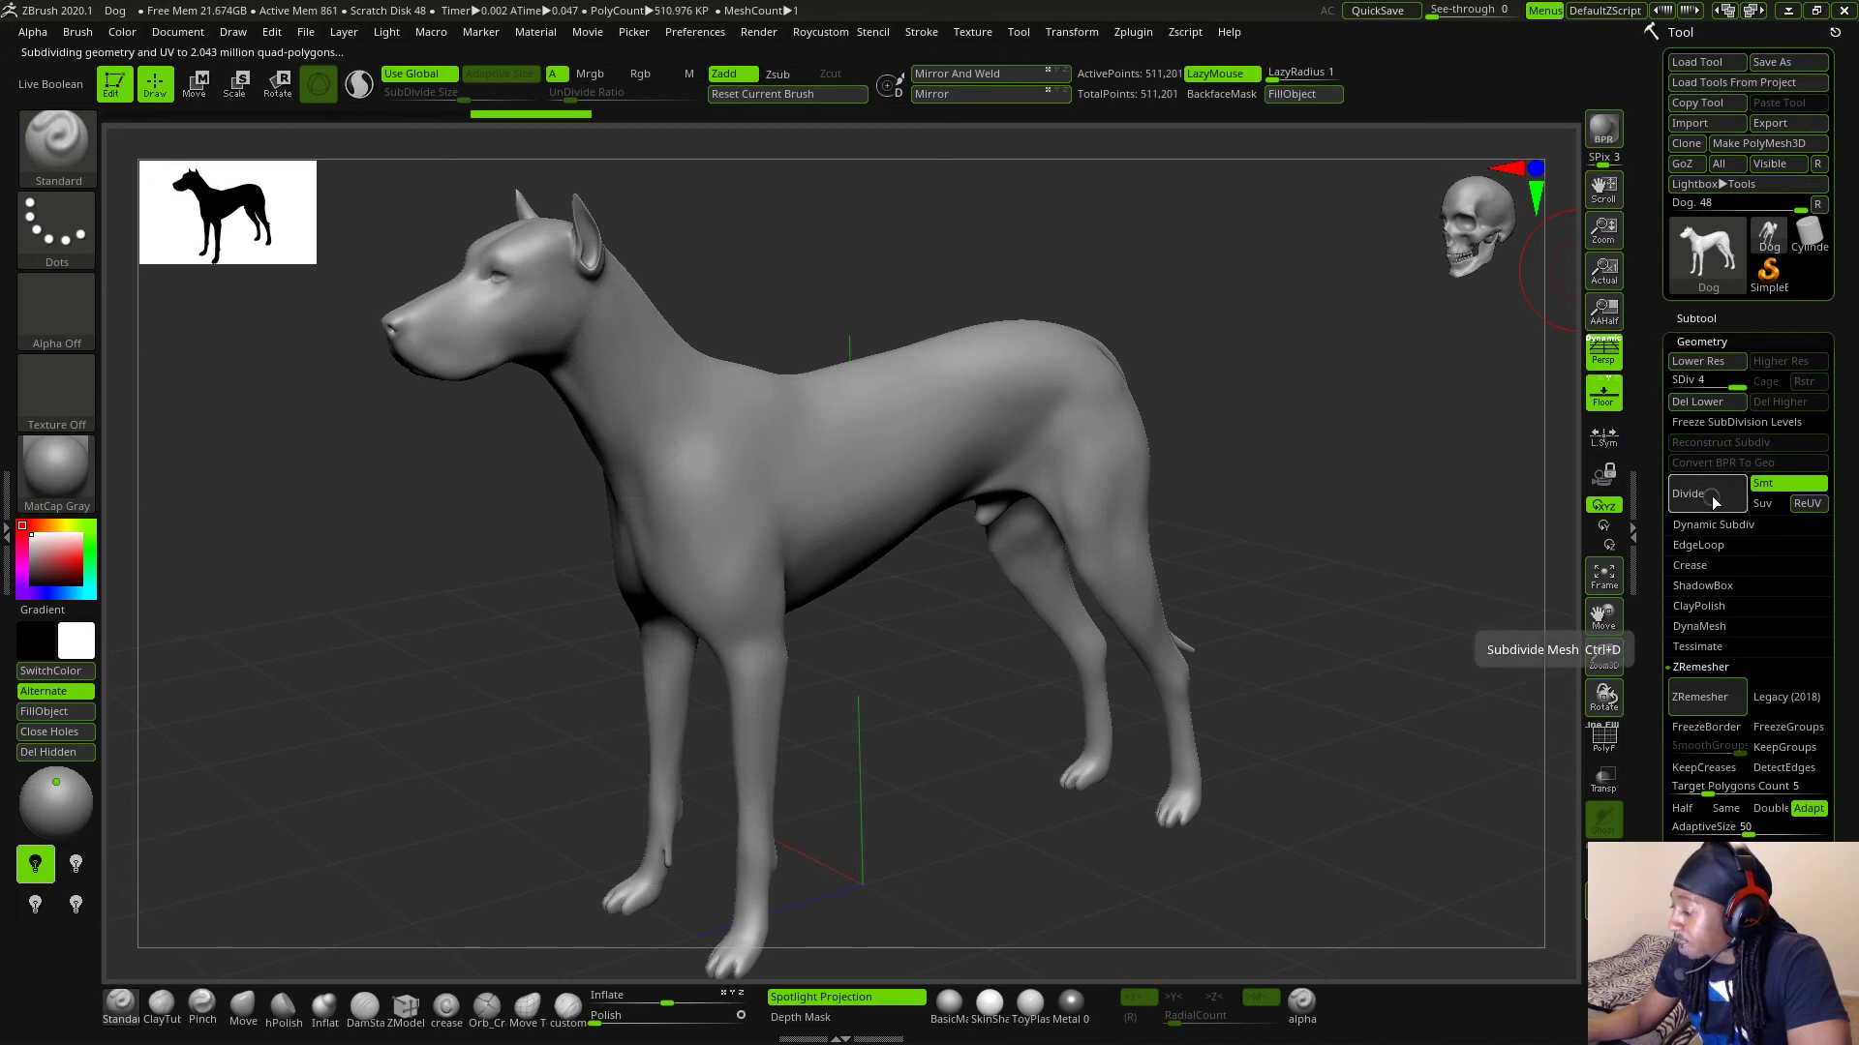
pyautogui.click(1711, 498)
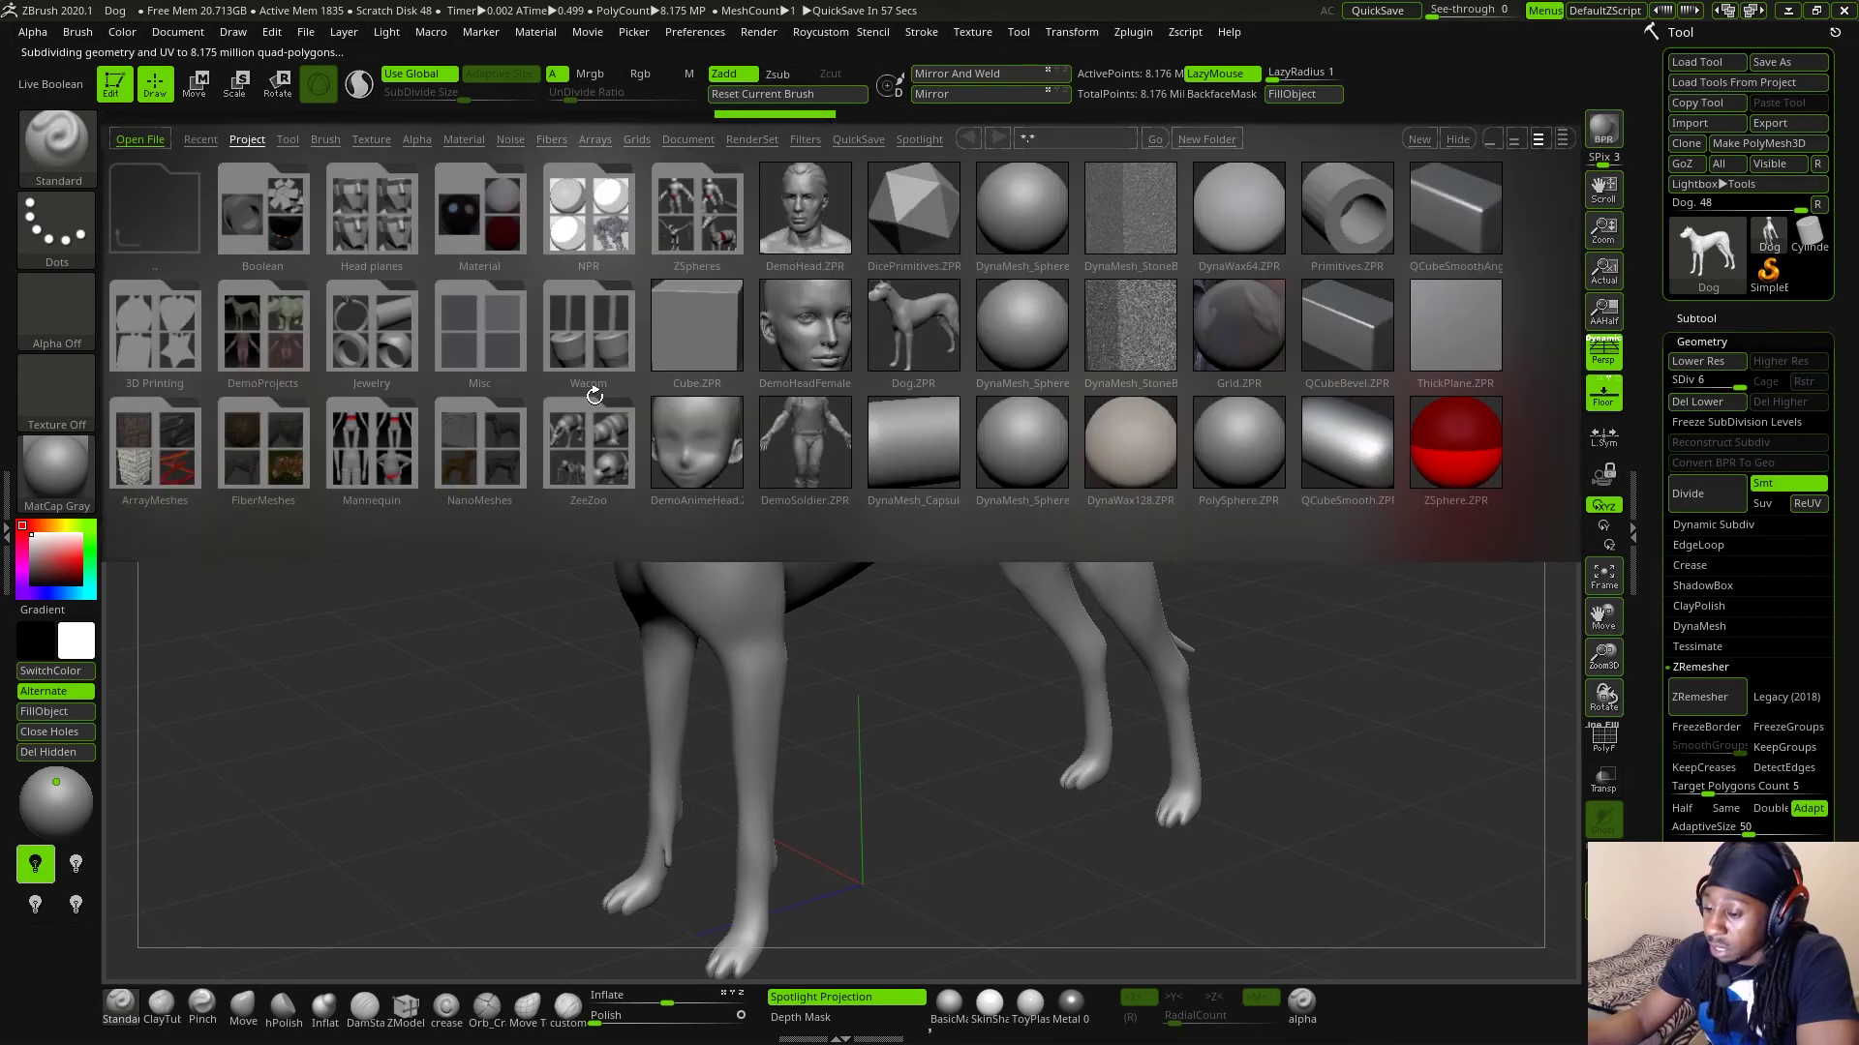
# - Try Leathery Skin67, Scaly Skin_22 and Scaly Skin_26 as the brush alpha
pyautogui.click(424, 139)
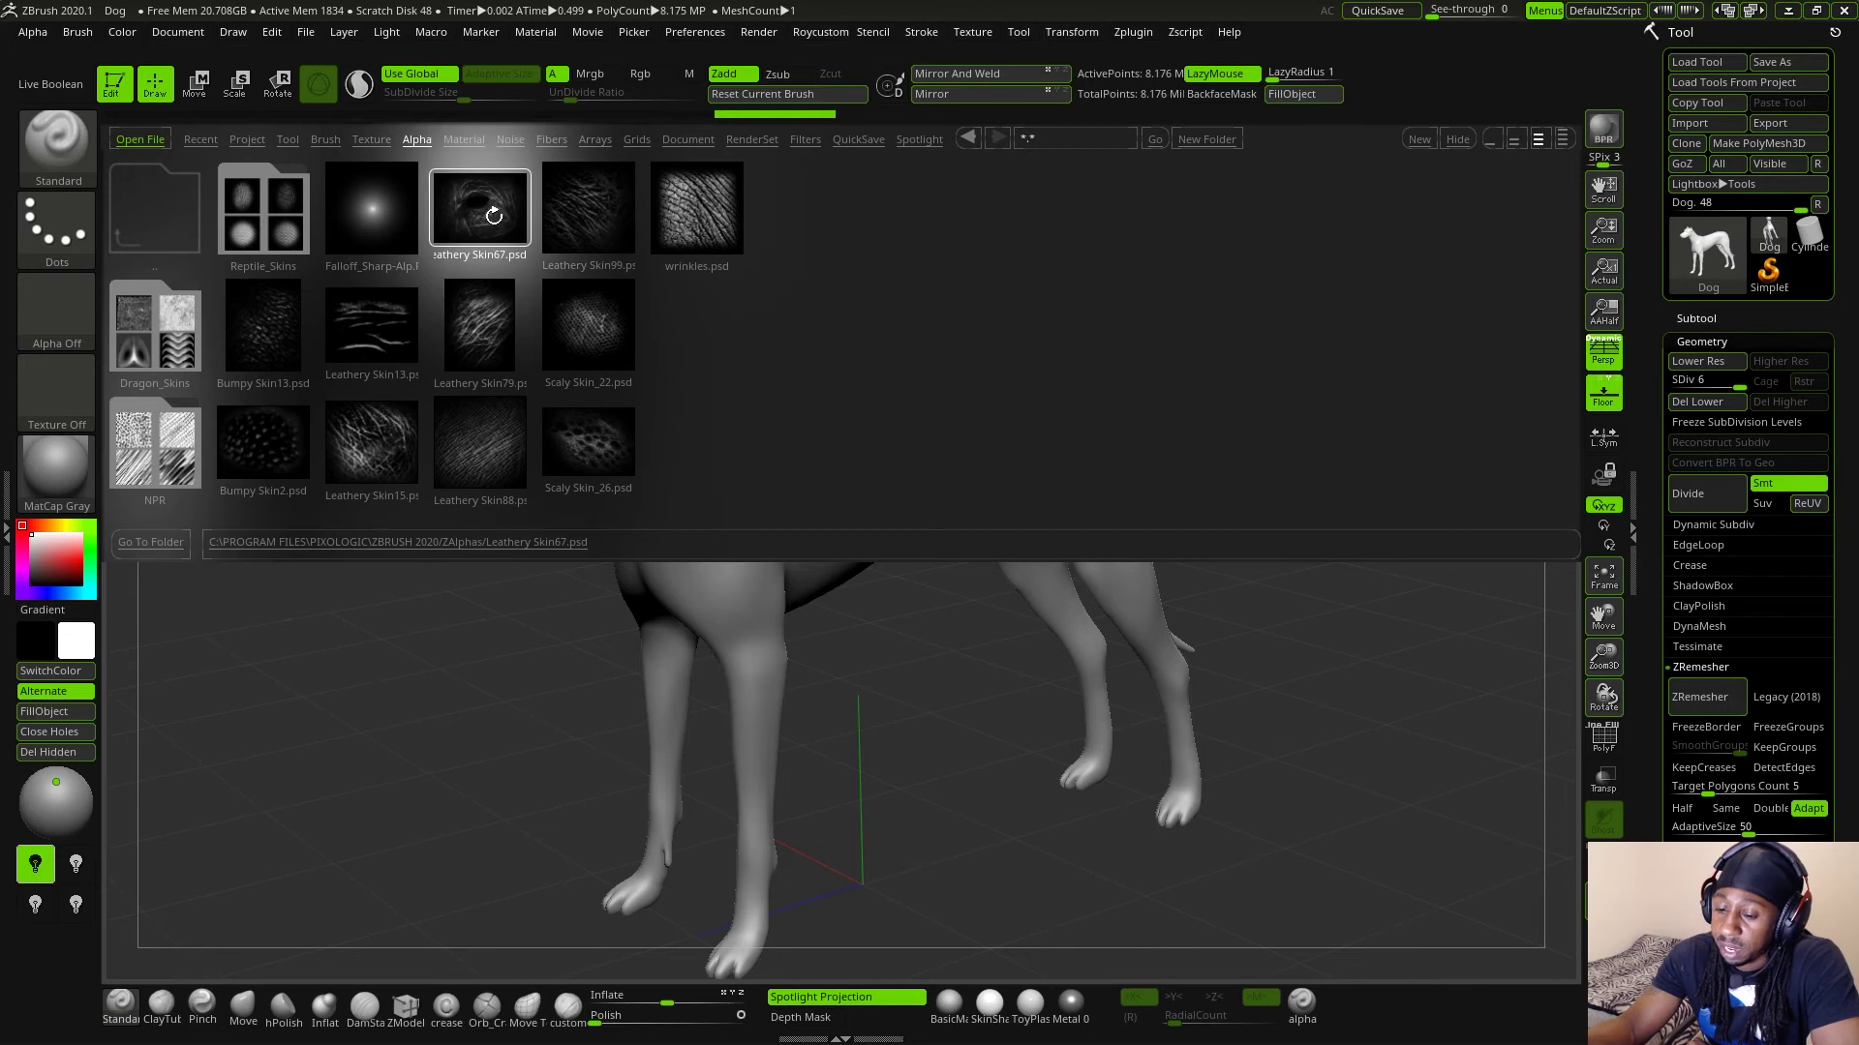
pyautogui.doubleClick(495, 219)
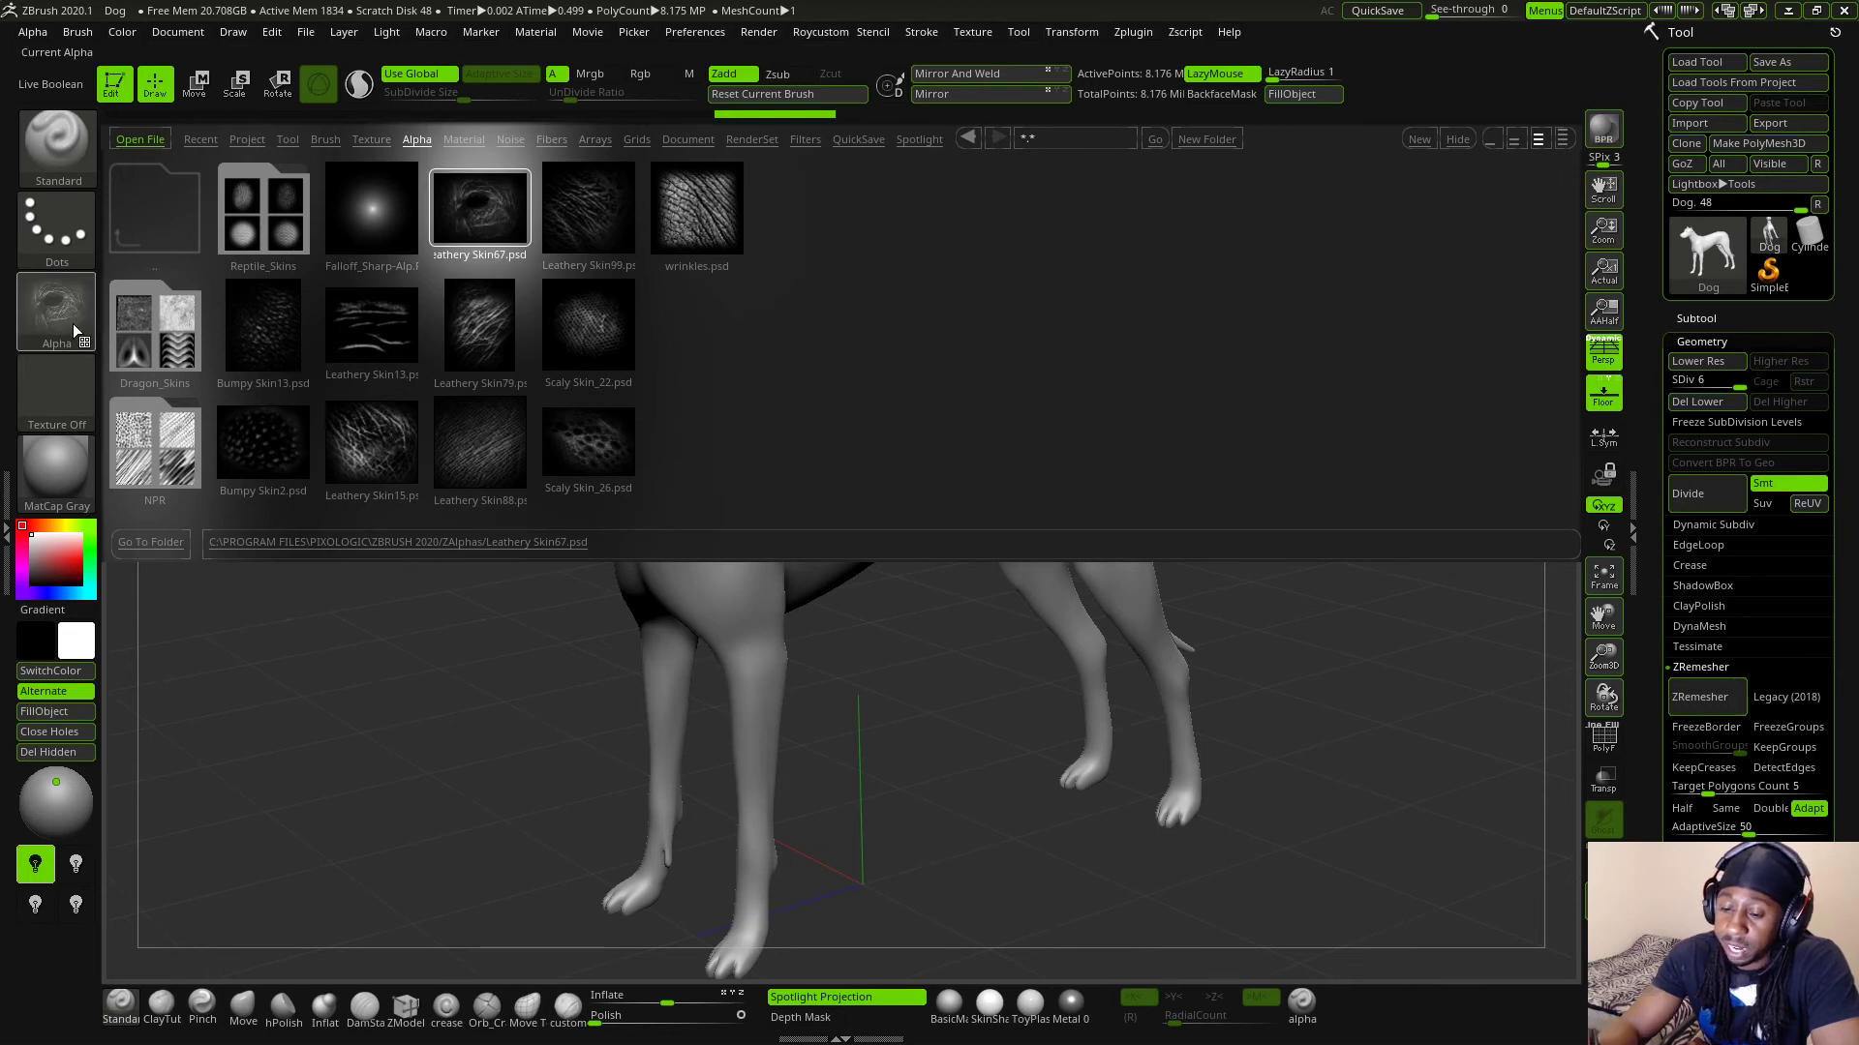
pyautogui.moveTo(73, 314)
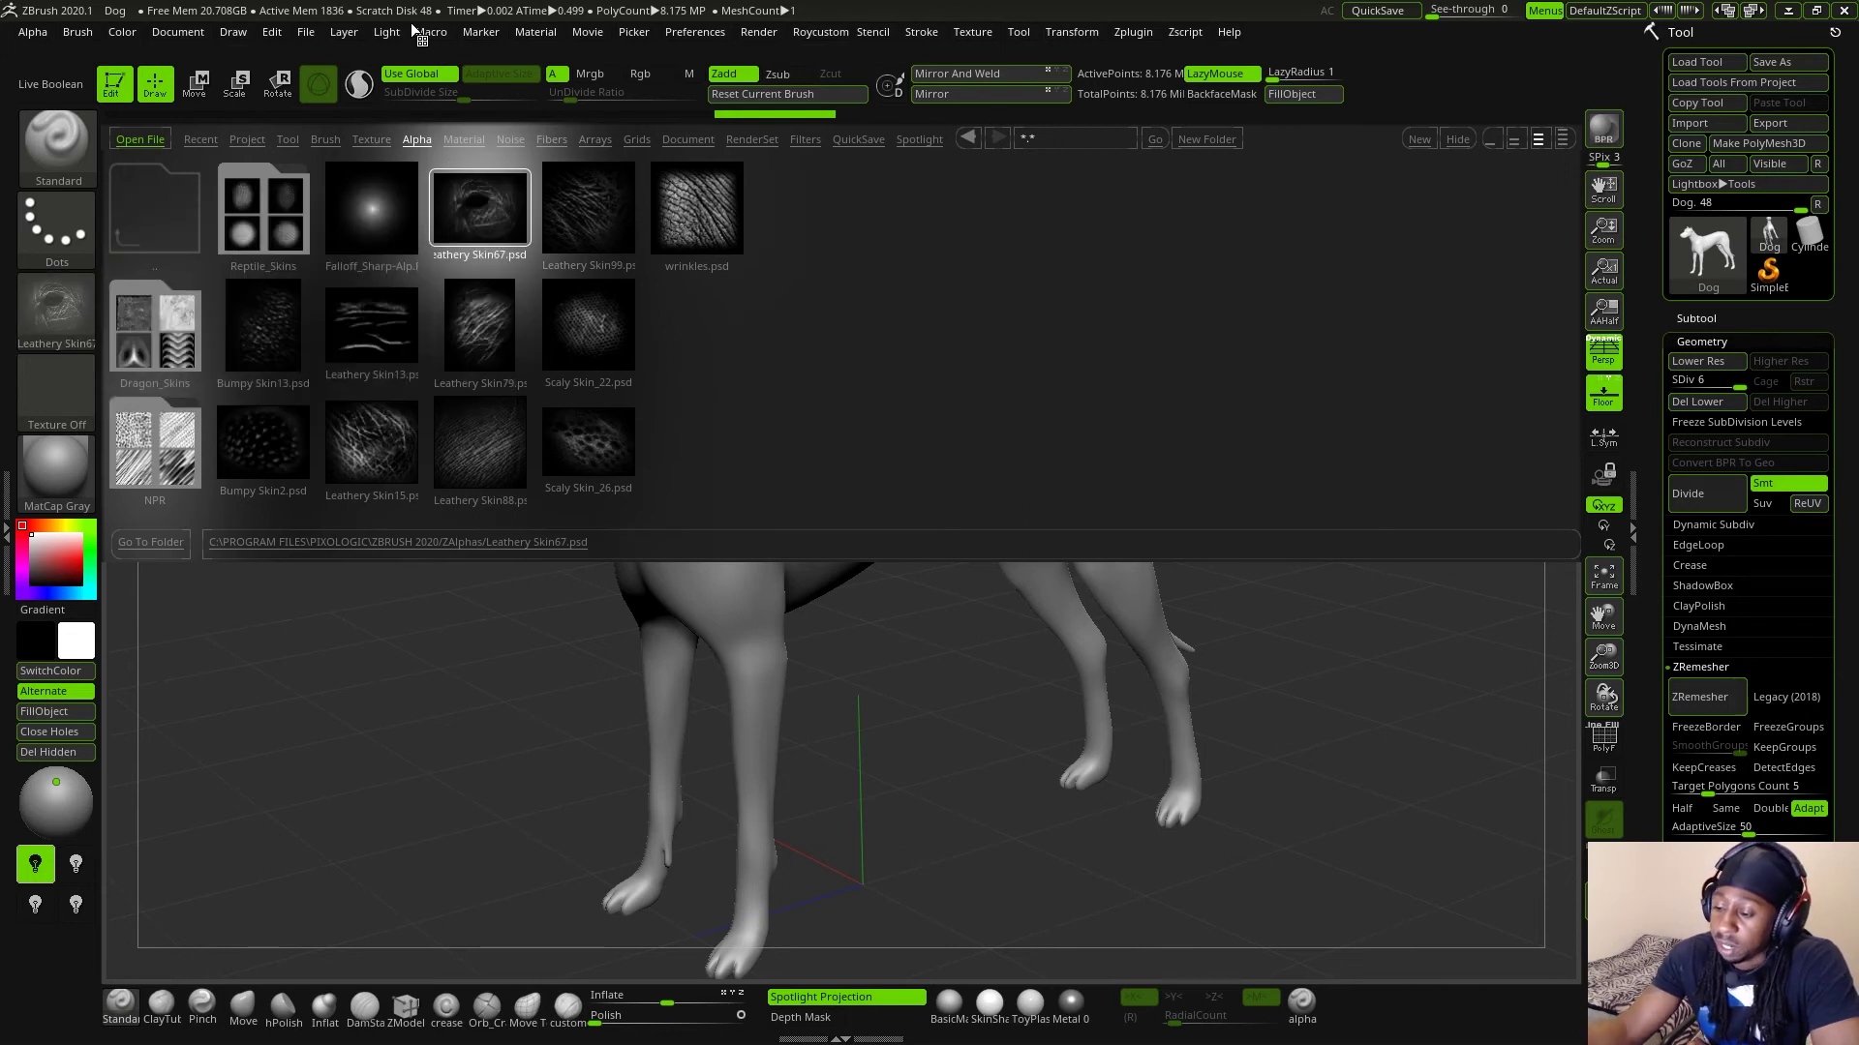
pyautogui.doubleClick(587, 339)
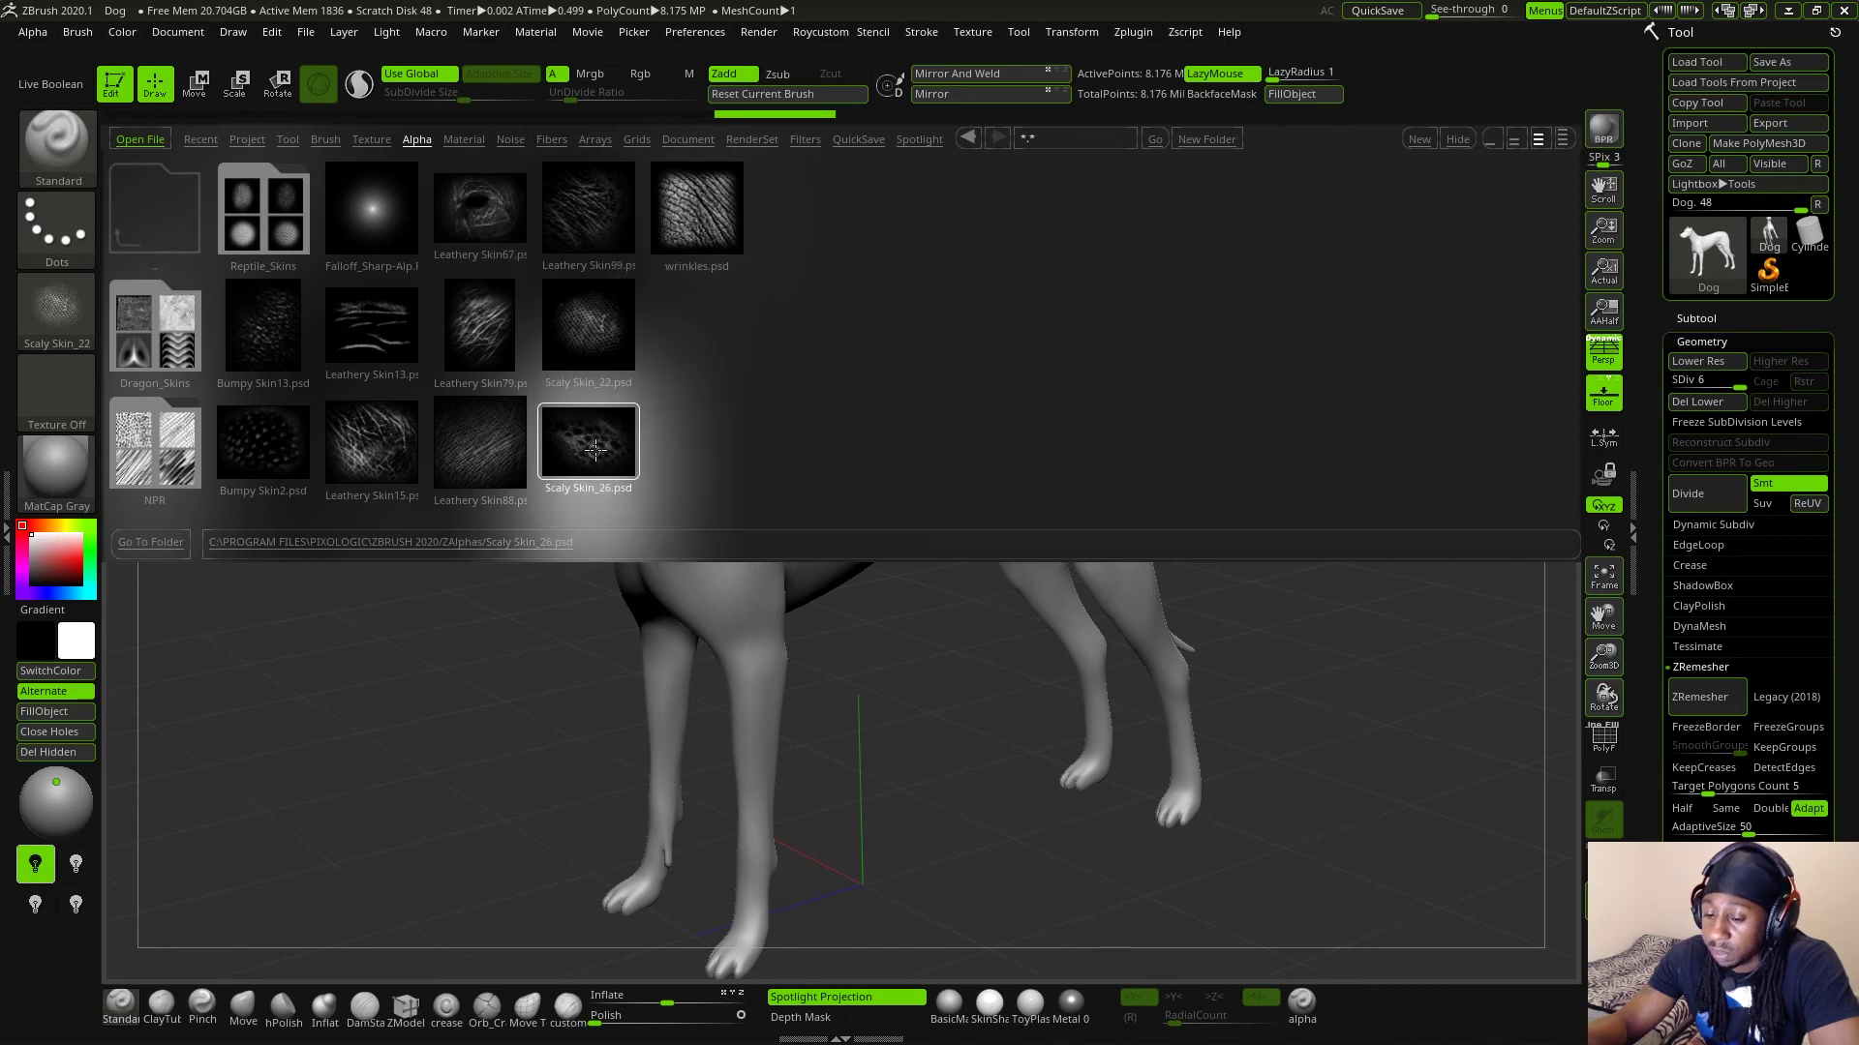
pyautogui.doubleClick(595, 451)
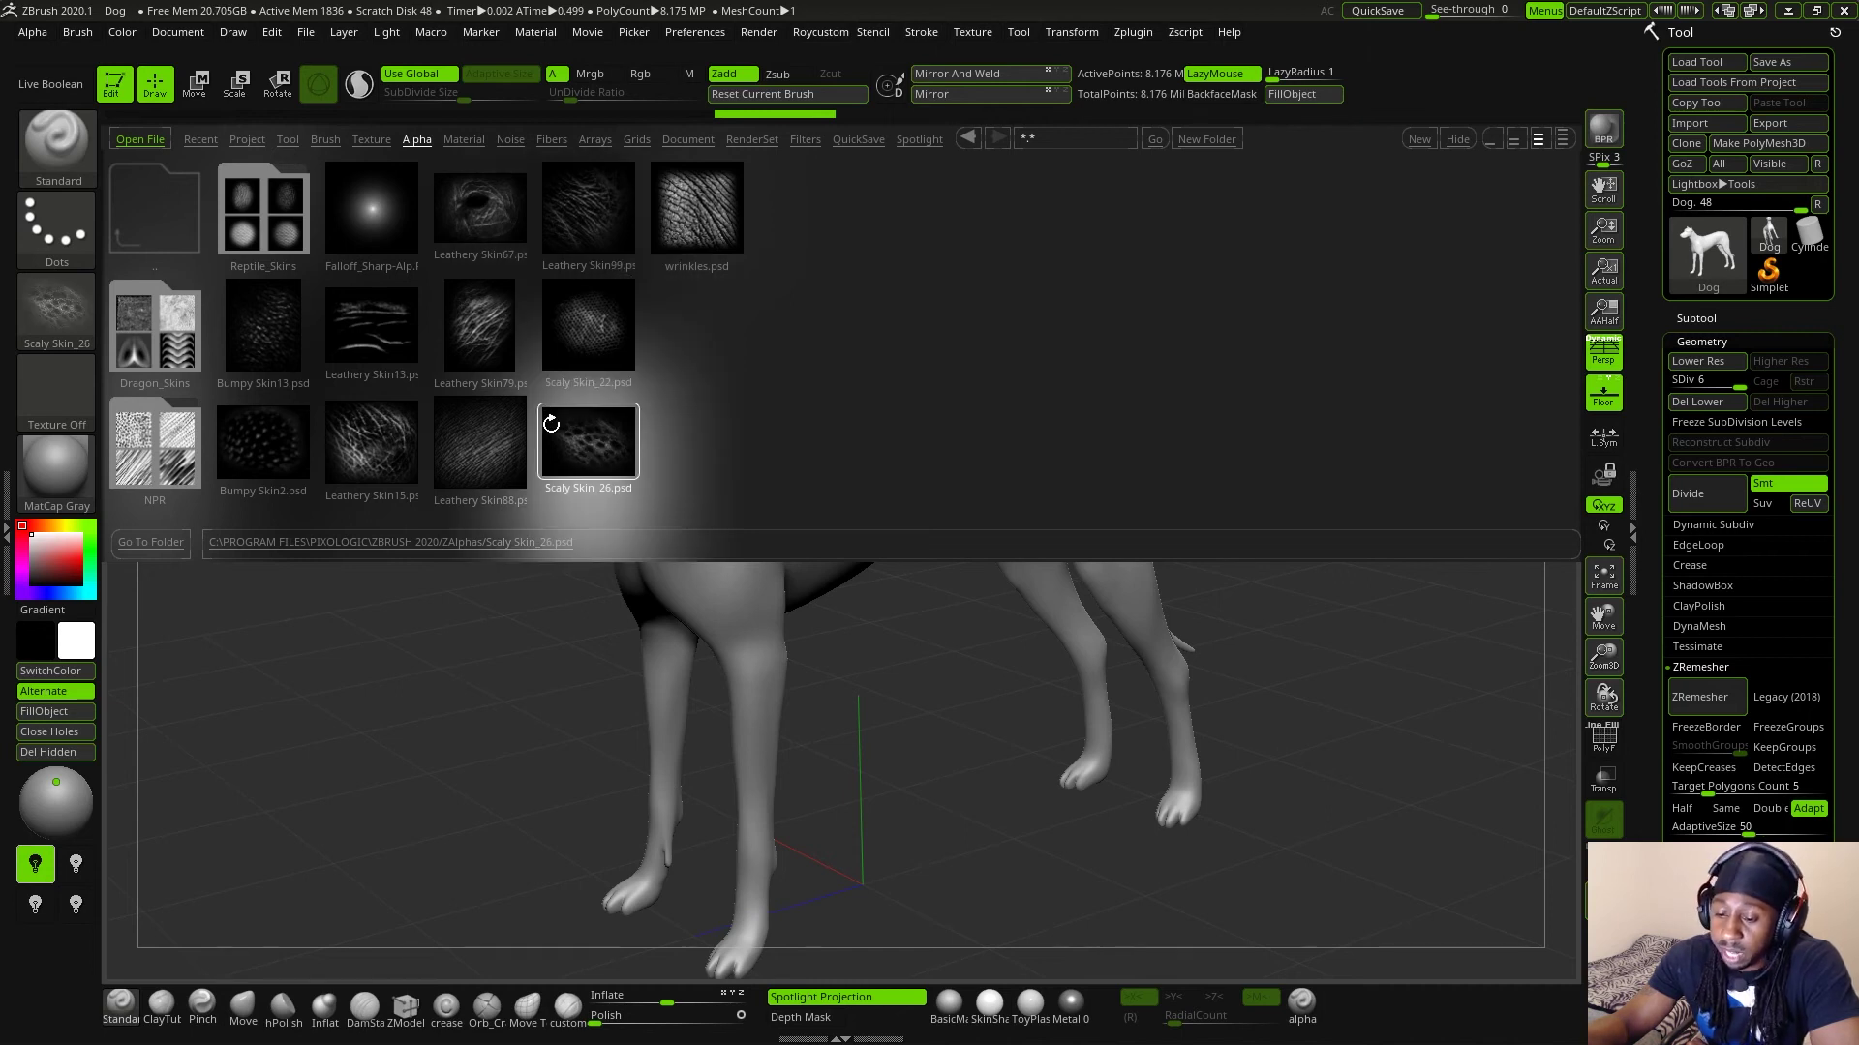
# - Settle on Bumpy Skin13 as the brush alpha and close the alpha browser
pyautogui.click(279, 333)
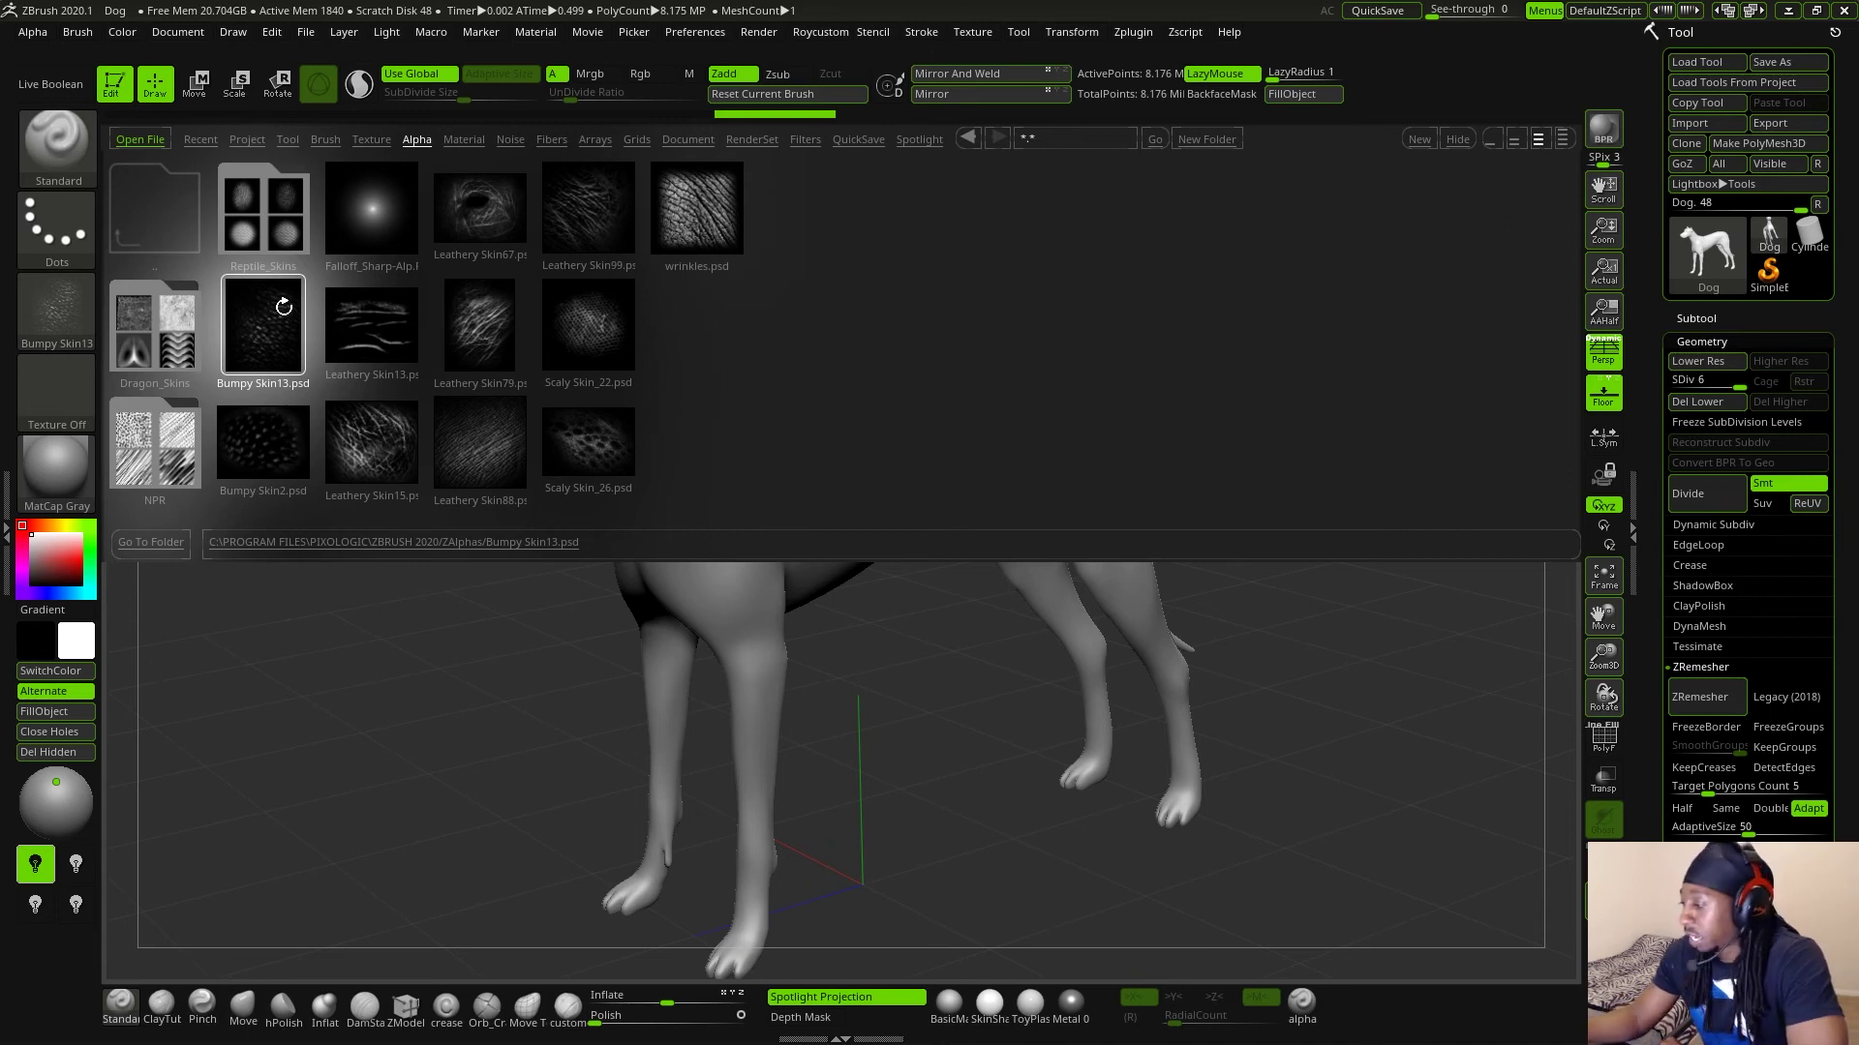
pyautogui.press(',')
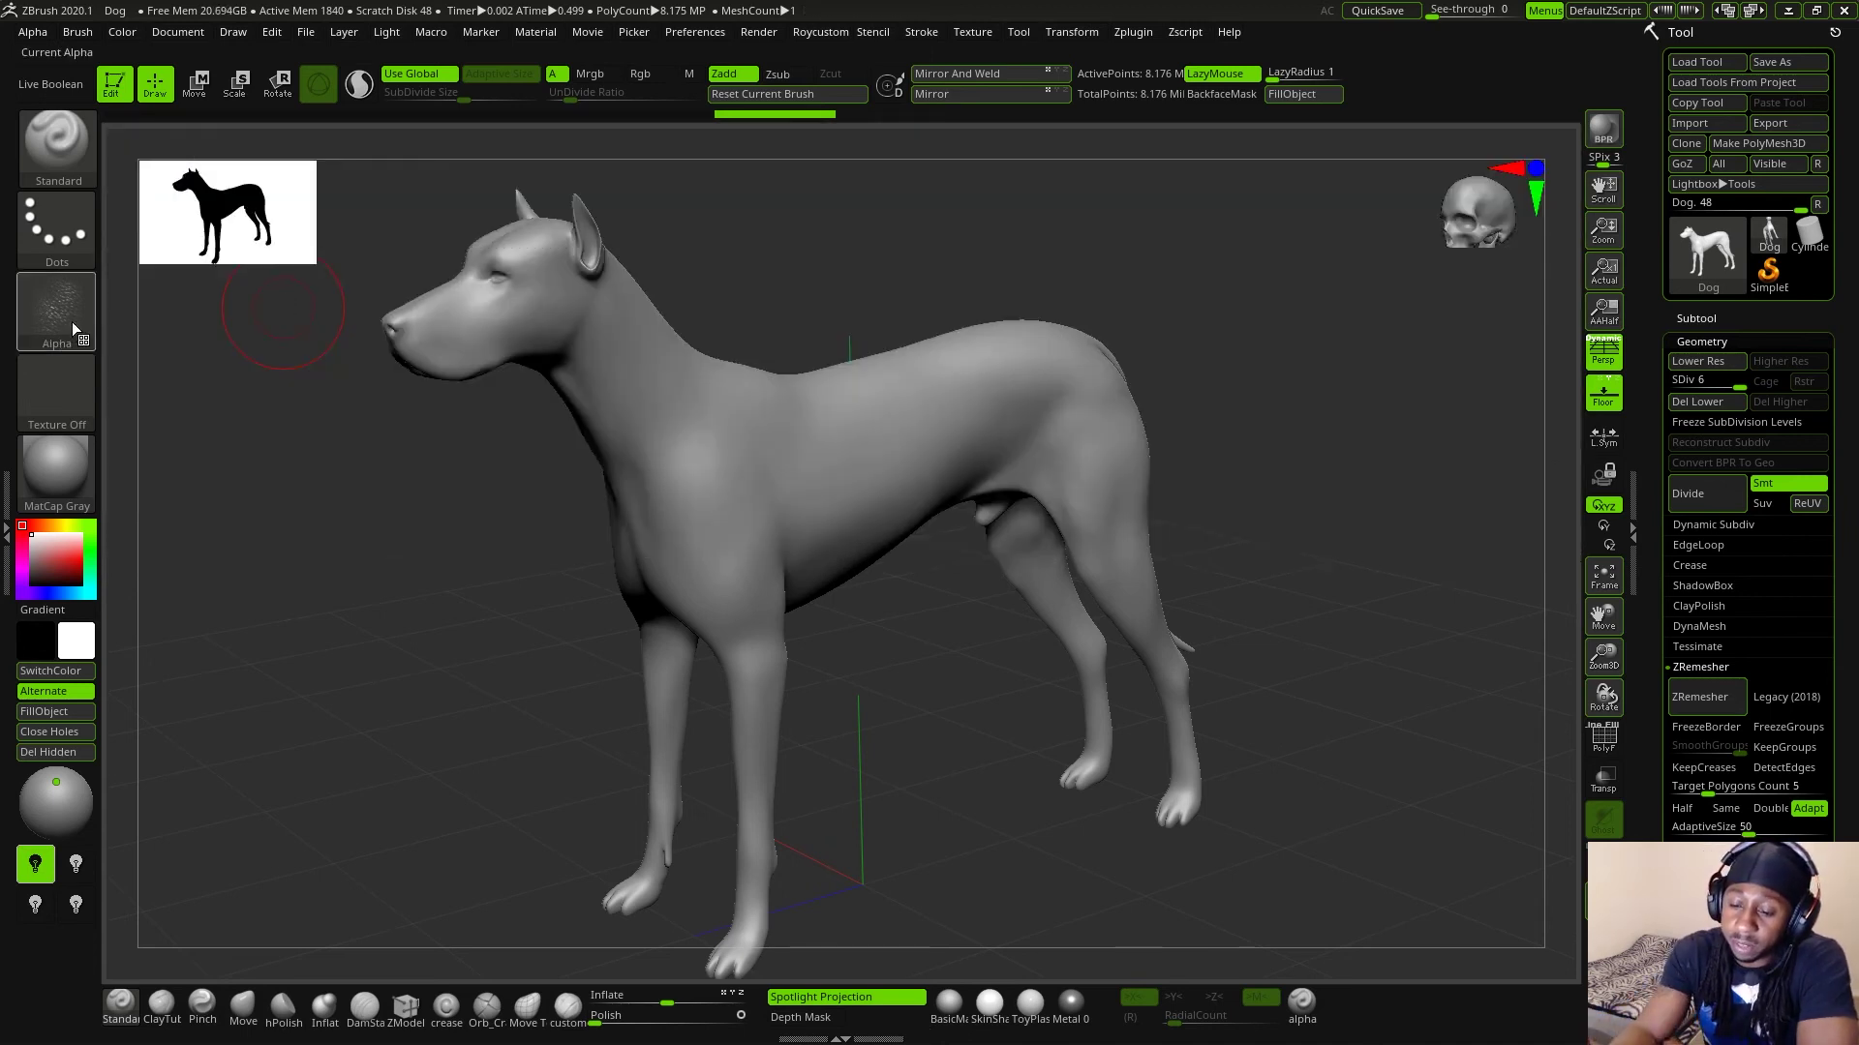
pyautogui.click(60, 236)
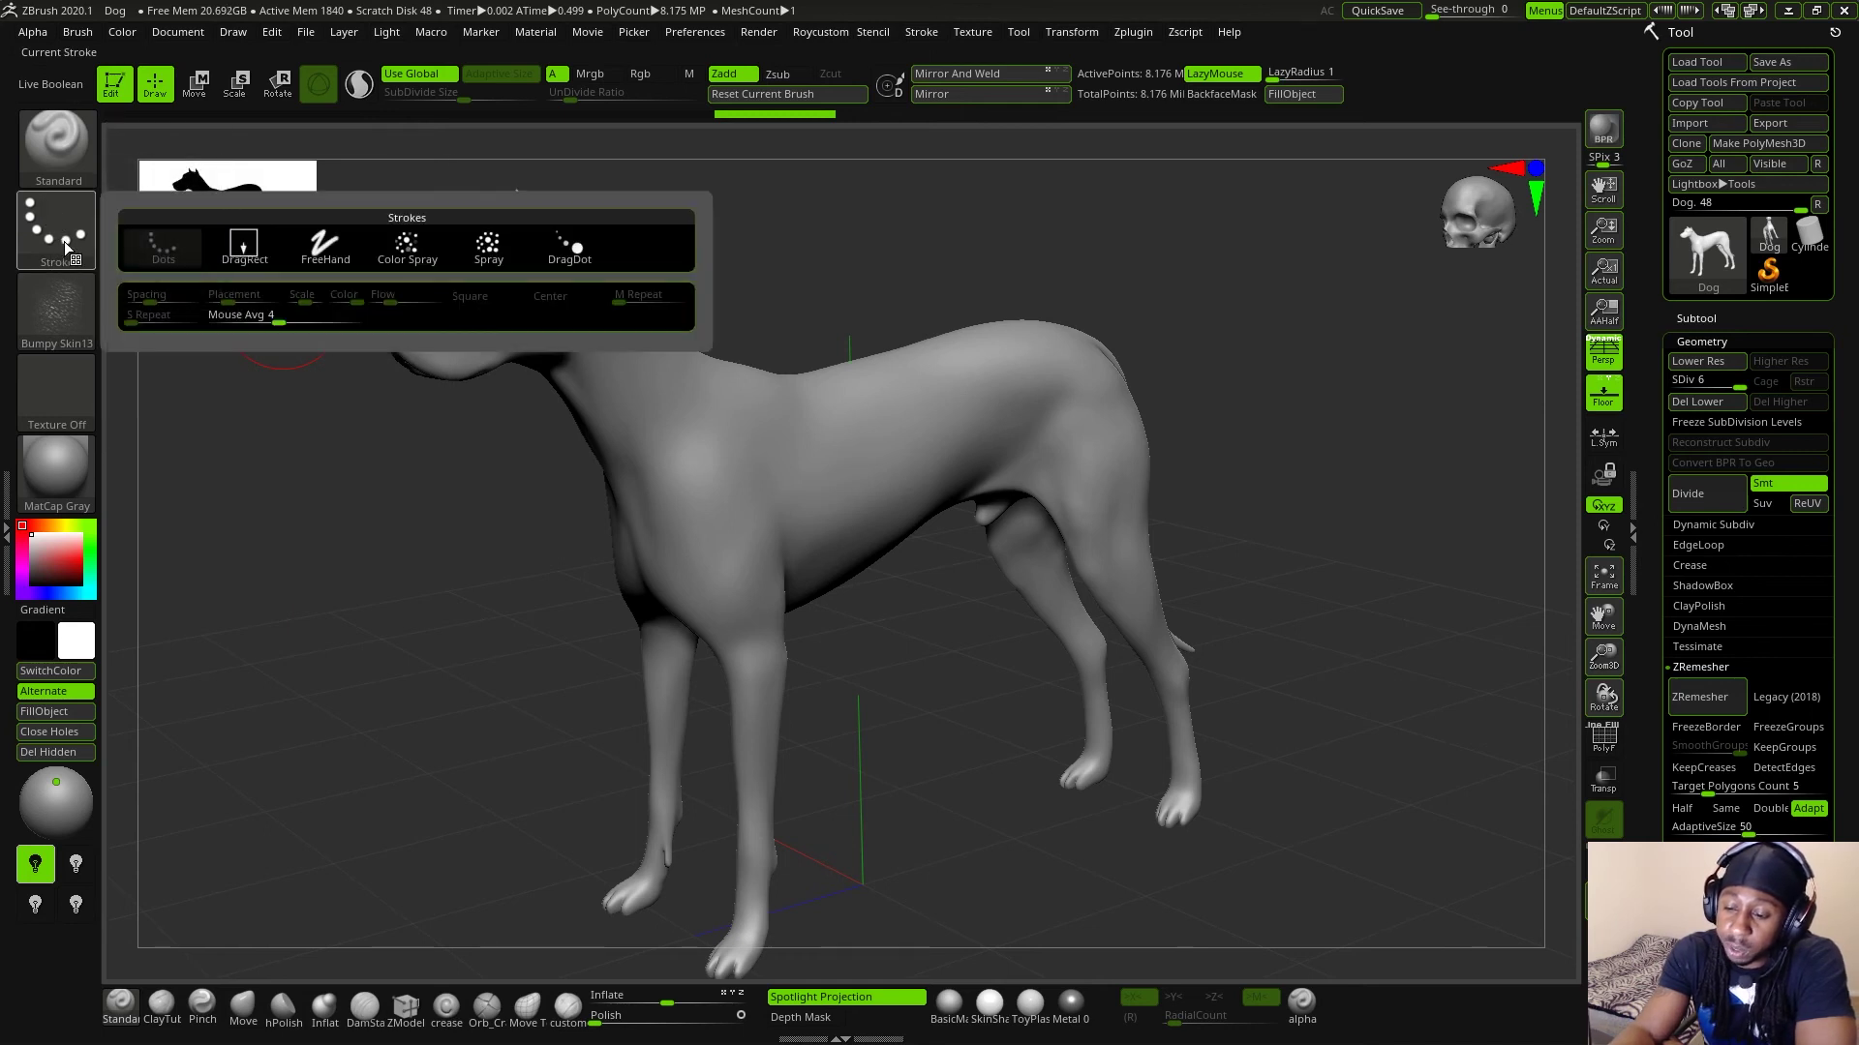
# - Switch to the DragRect stroke, test a Bumpy Skin13 stamp on the dog's shoulder, then undo it
pyautogui.click(244, 247)
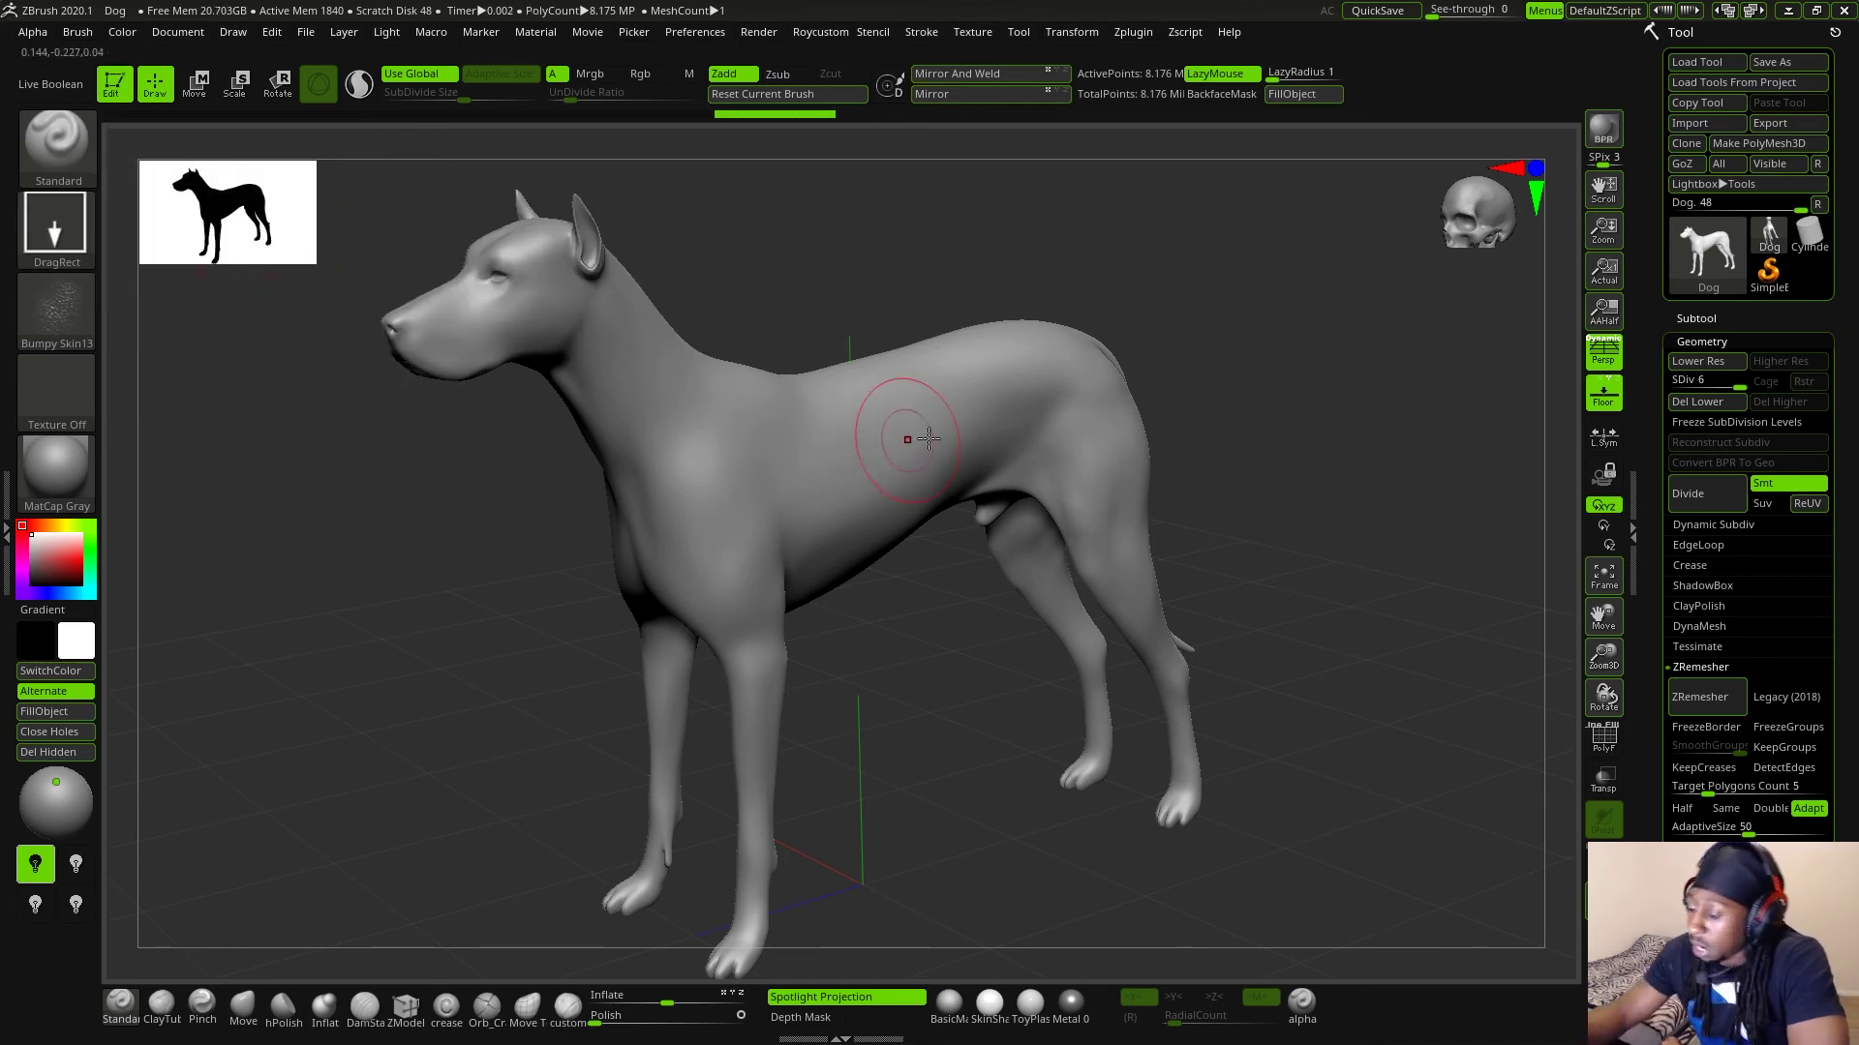
pyautogui.moveTo(1603, 659); pyautogui.dragTo(1601, 762)
pyautogui.keyDown('alt'); pyautogui.moveTo(1080, 692); pyautogui.dragTo(1080, 852); pyautogui.keyUp('alt')
pyautogui.moveTo(818, 552); pyautogui.dragTo(926, 747)
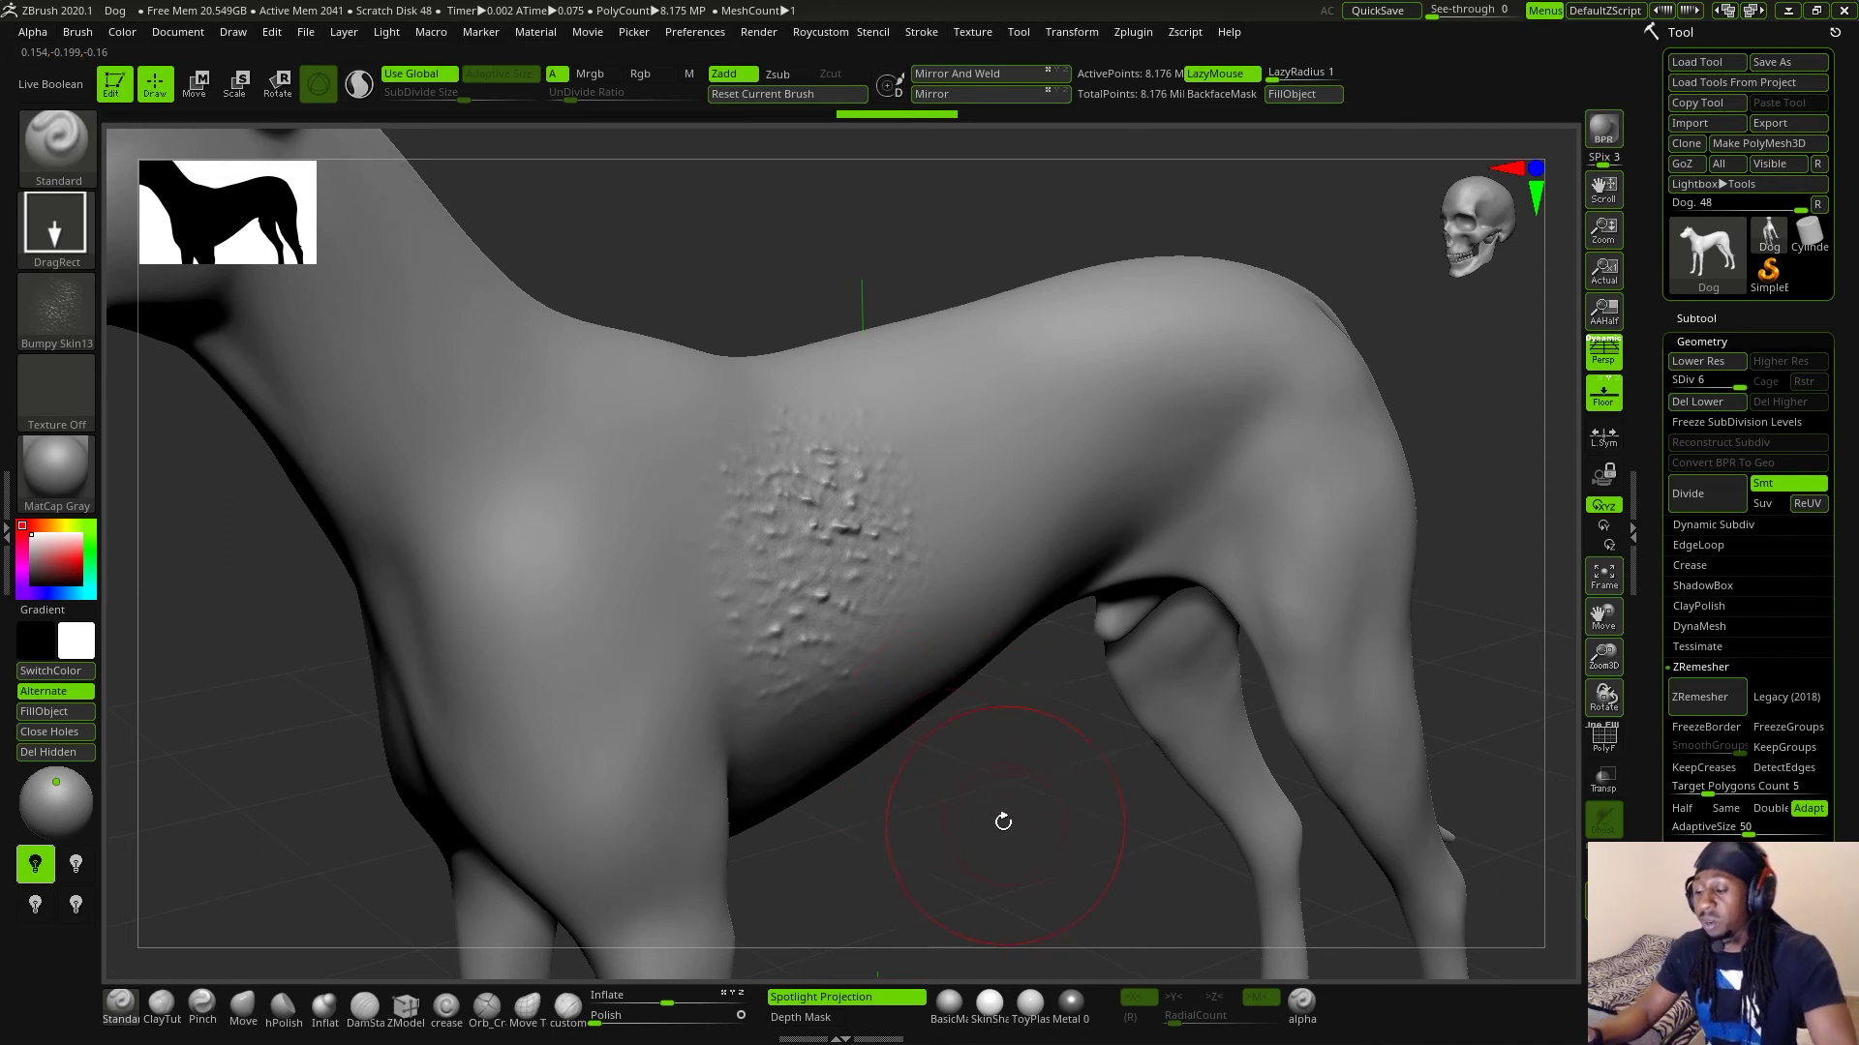
pyautogui.moveTo(1020, 859)
pyautogui.keyDown('alt'); pyautogui.mouseDown()
pyautogui.moveTo(987, 821)
pyautogui.moveTo(1079, 792)
pyautogui.moveTo(1131, 843)
pyautogui.moveTo(1123, 830)
pyautogui.mouseUp(); pyautogui.keyUp('alt')
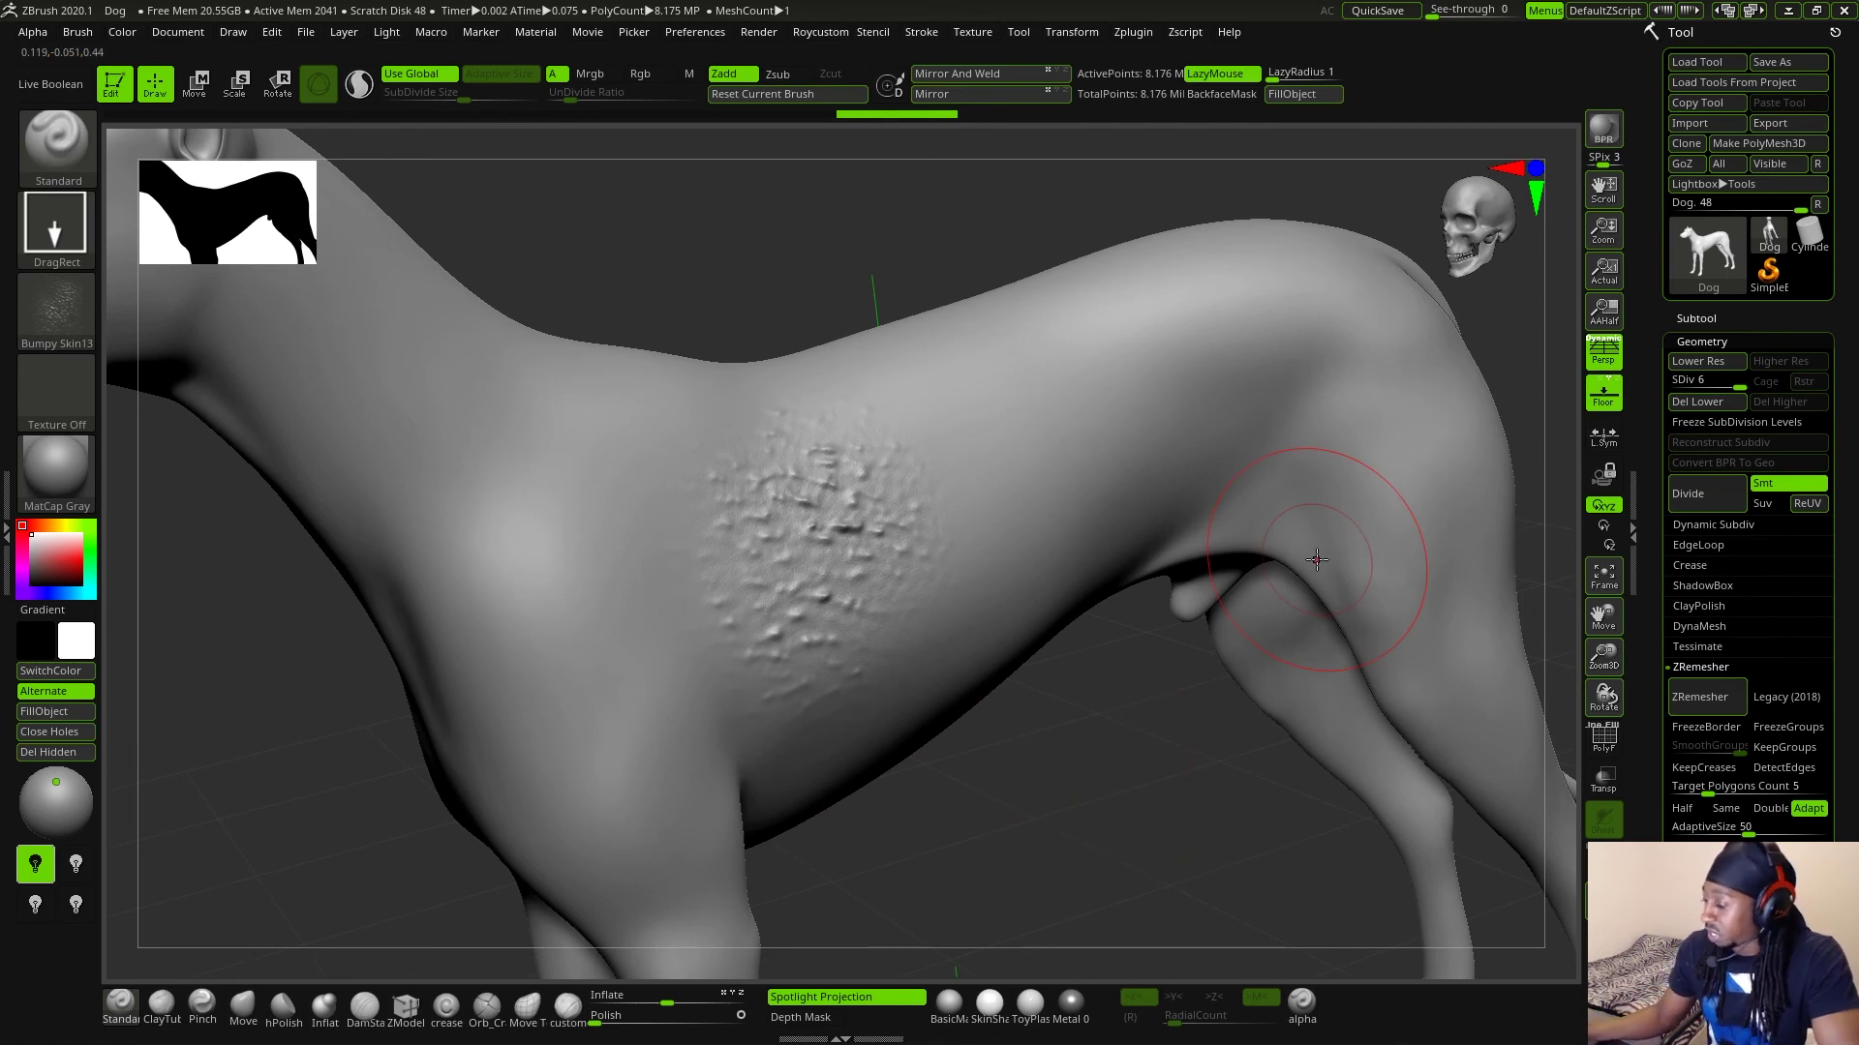
pyautogui.hotkey('ctrl', 'z')
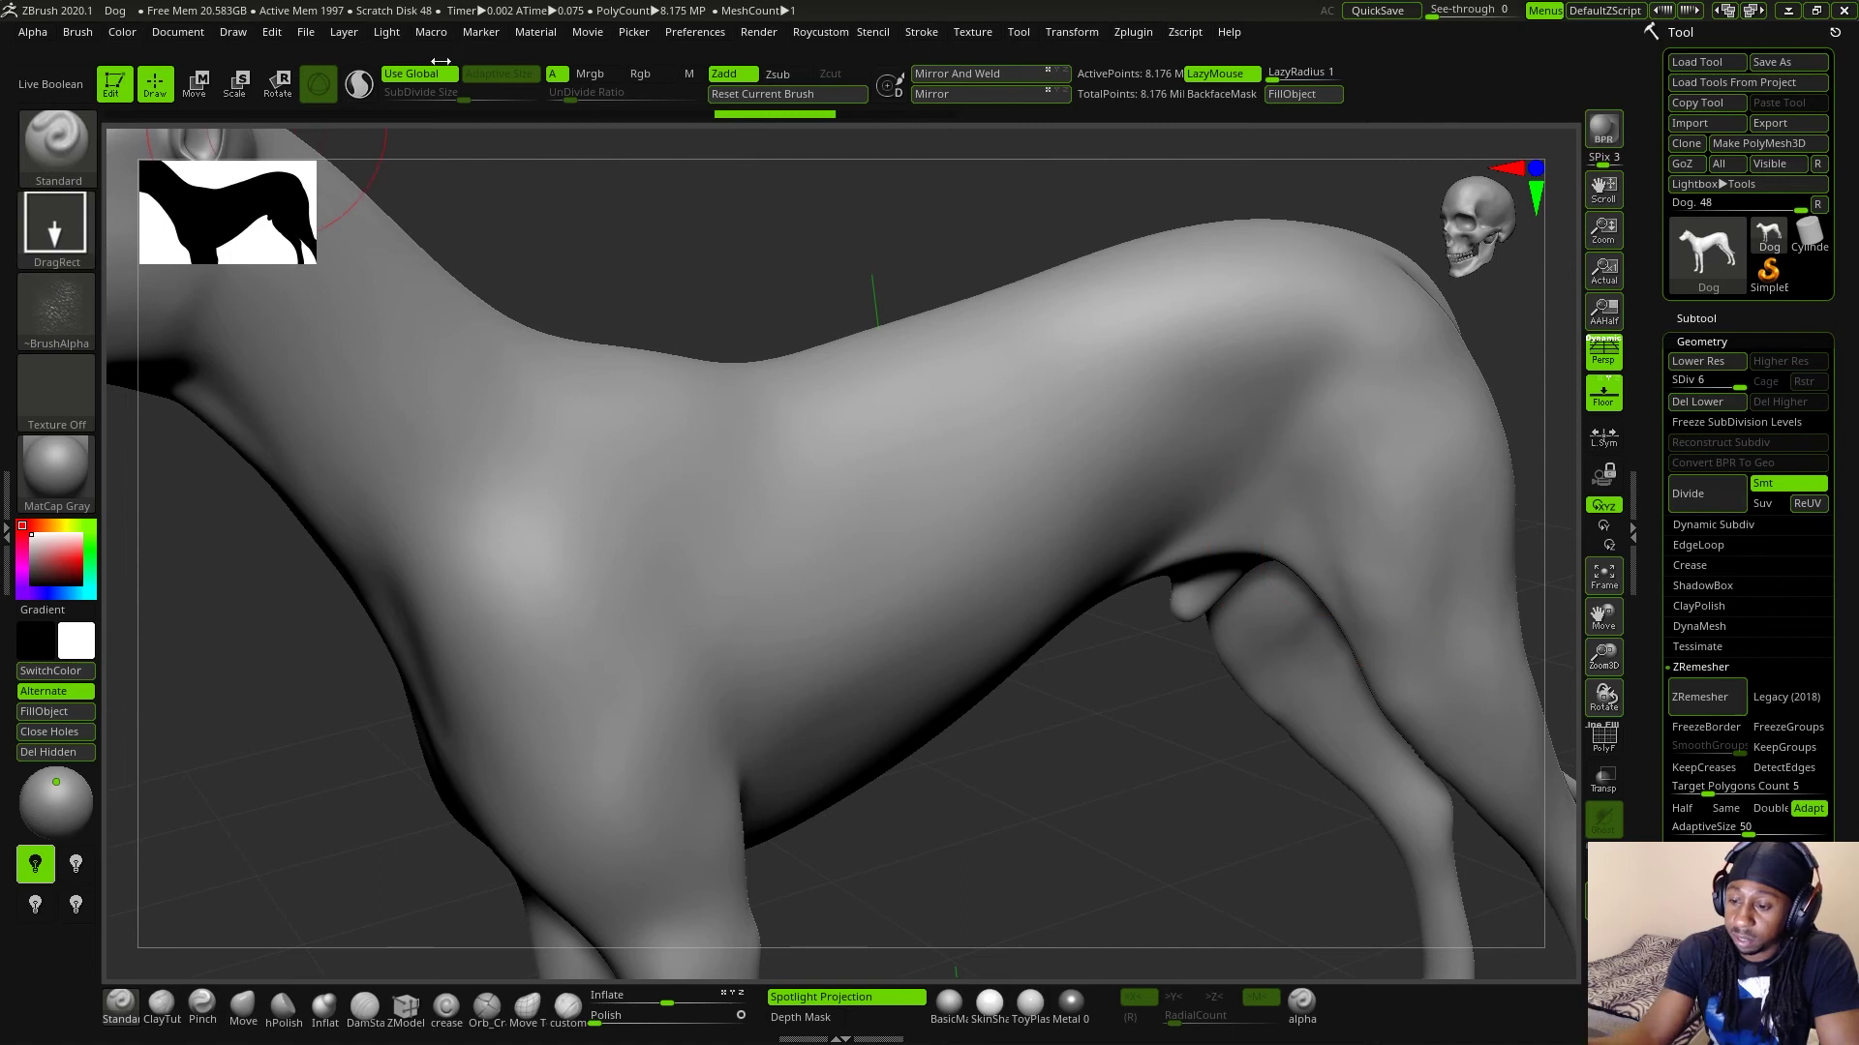
# - Choose Leathery Skin67 as the alpha and DragRect-stamp a wrinkled patch onto the dog's flank
pyautogui.press(',')
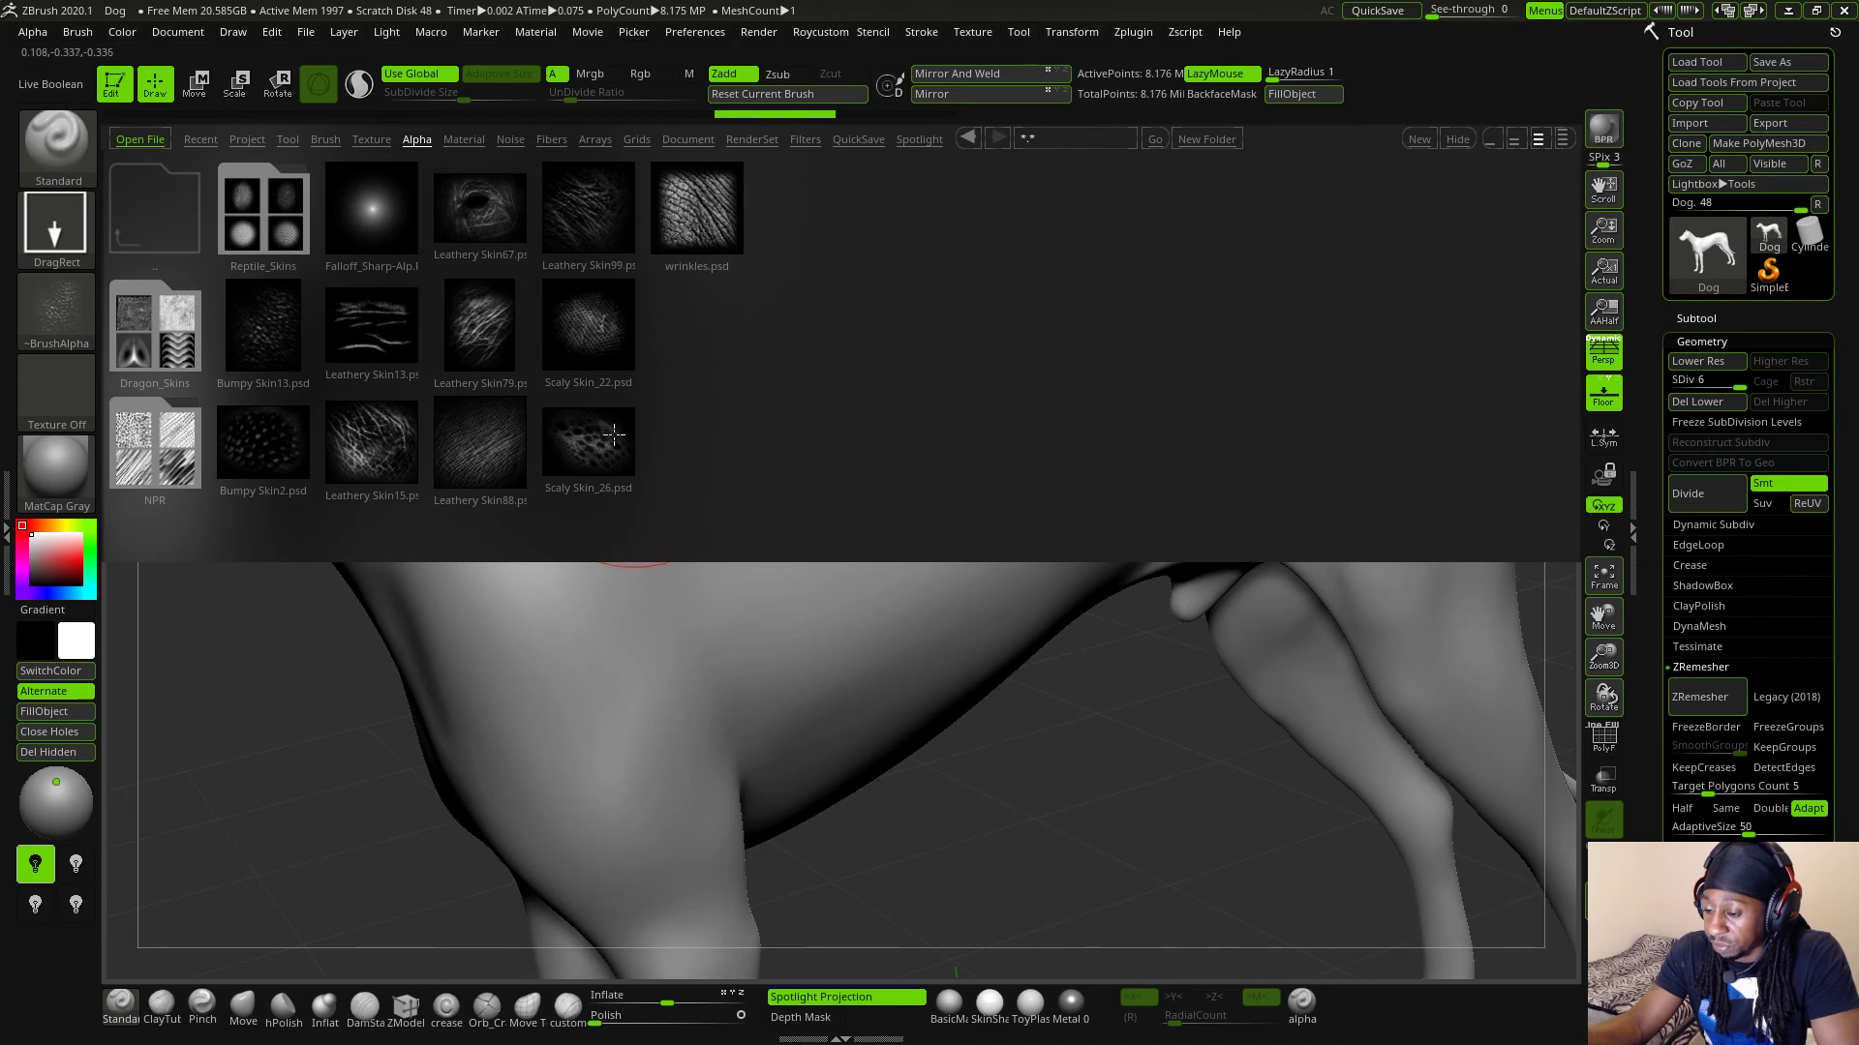
pyautogui.doubleClick(492, 213)
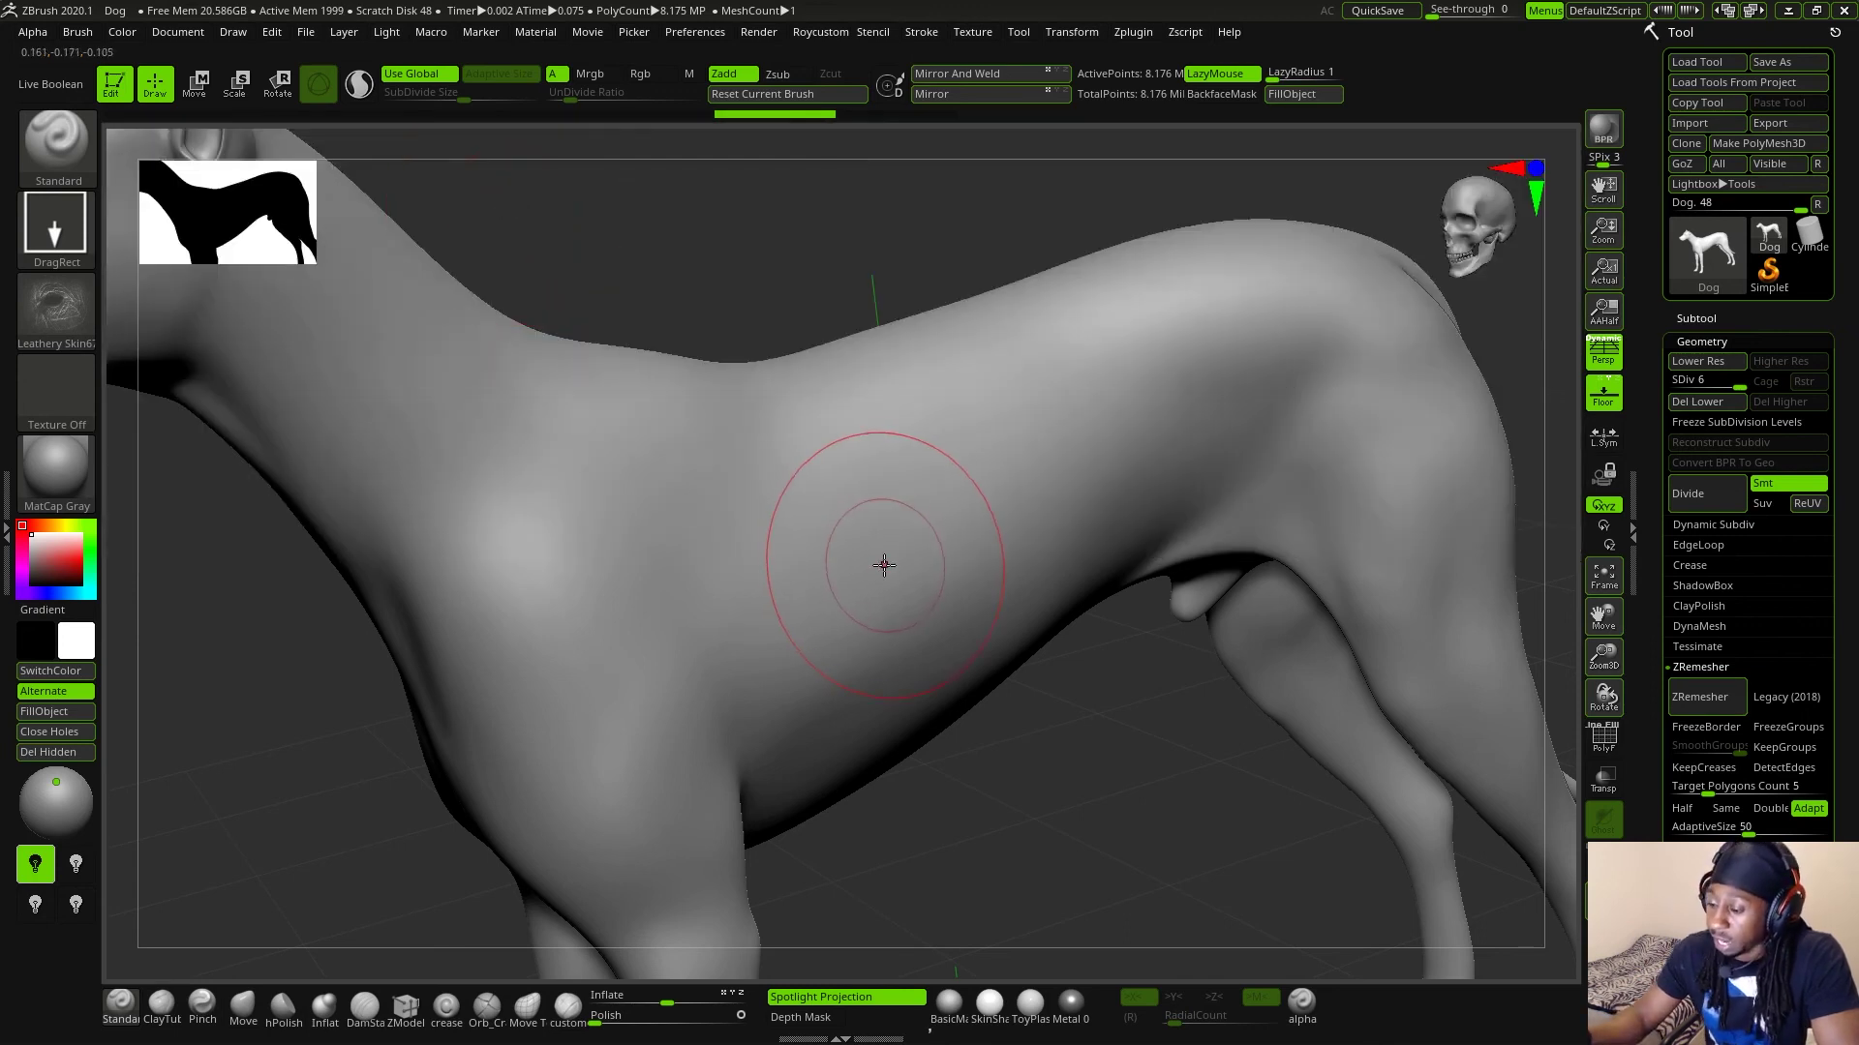
pyautogui.moveTo(880, 560)
pyautogui.mouseDown()
pyautogui.moveTo(1038, 782)
pyautogui.moveTo(1024, 846)
pyautogui.moveTo(944, 900)
pyautogui.moveTo(1040, 817)
pyautogui.moveTo(1112, 852)
pyautogui.moveTo(1088, 764)
pyautogui.mouseUp()
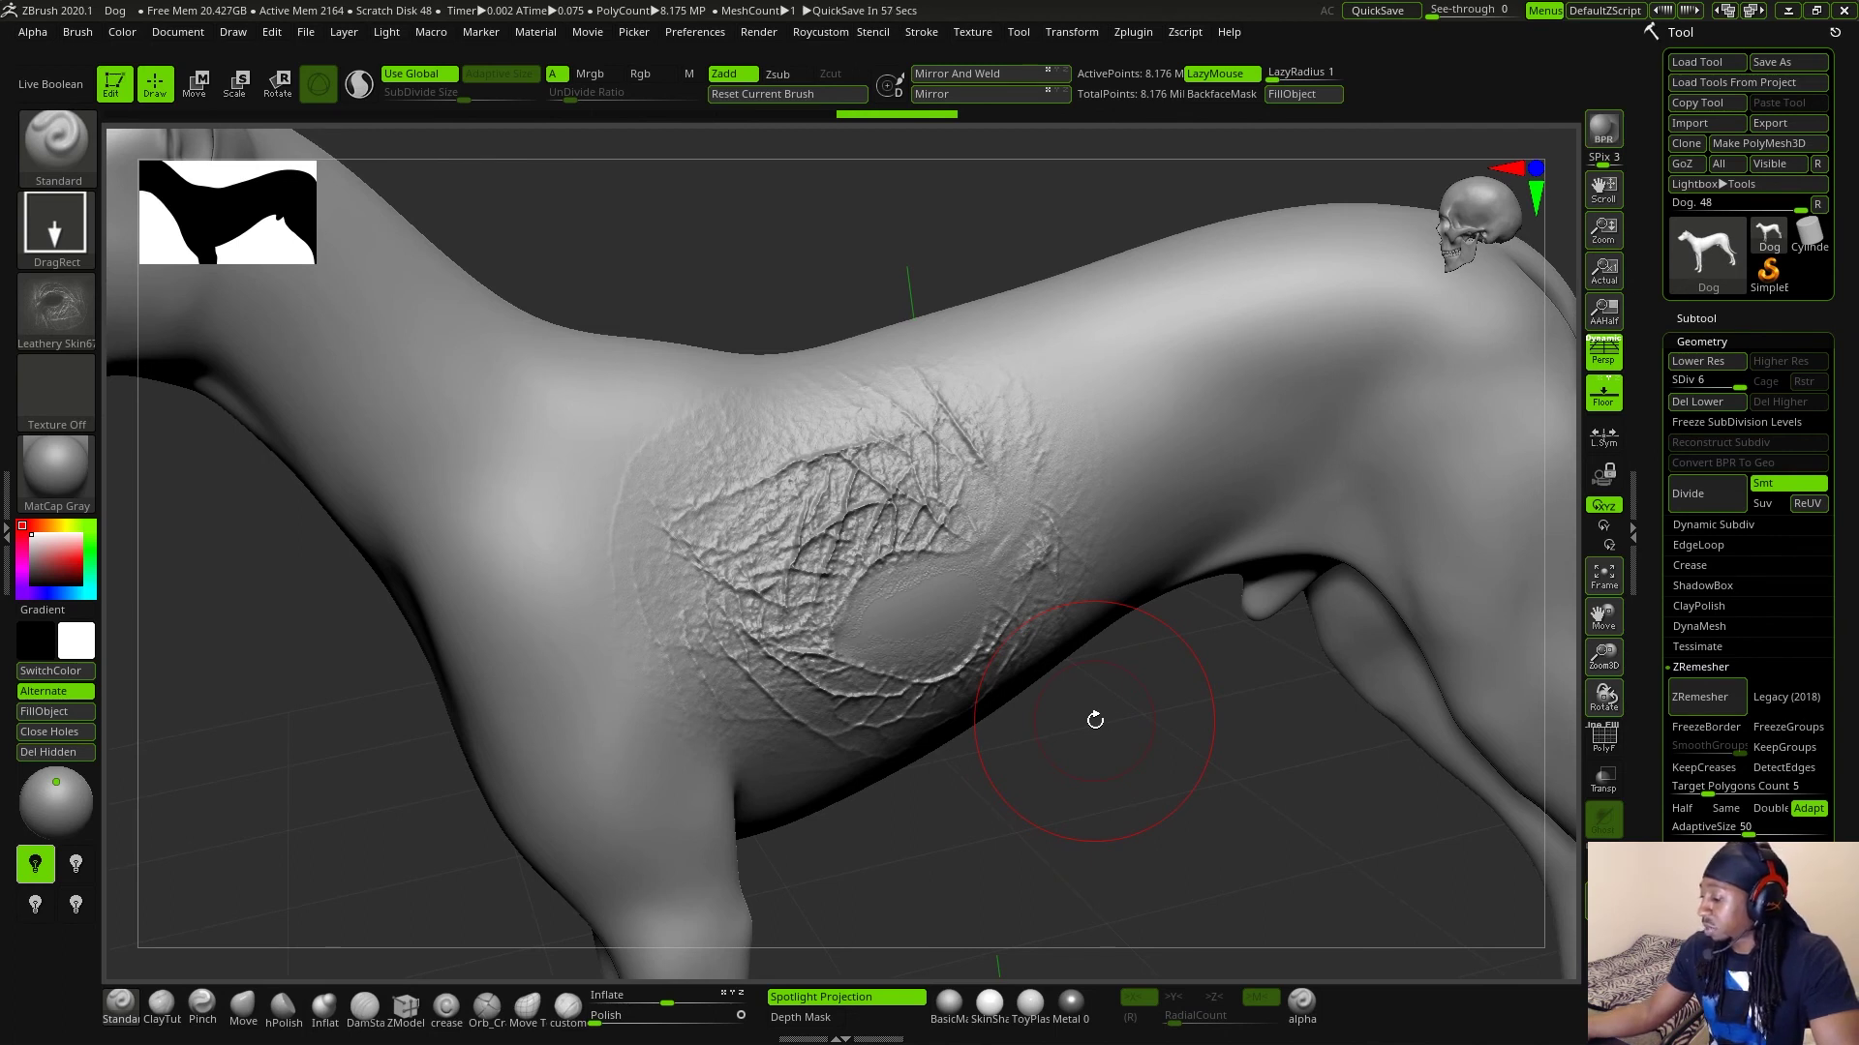
# - Undo the leathery stamp, switch the brush to Zsub, test a recessed flank stamp, then undo it
pyautogui.hotkey('ctrl', 'z')
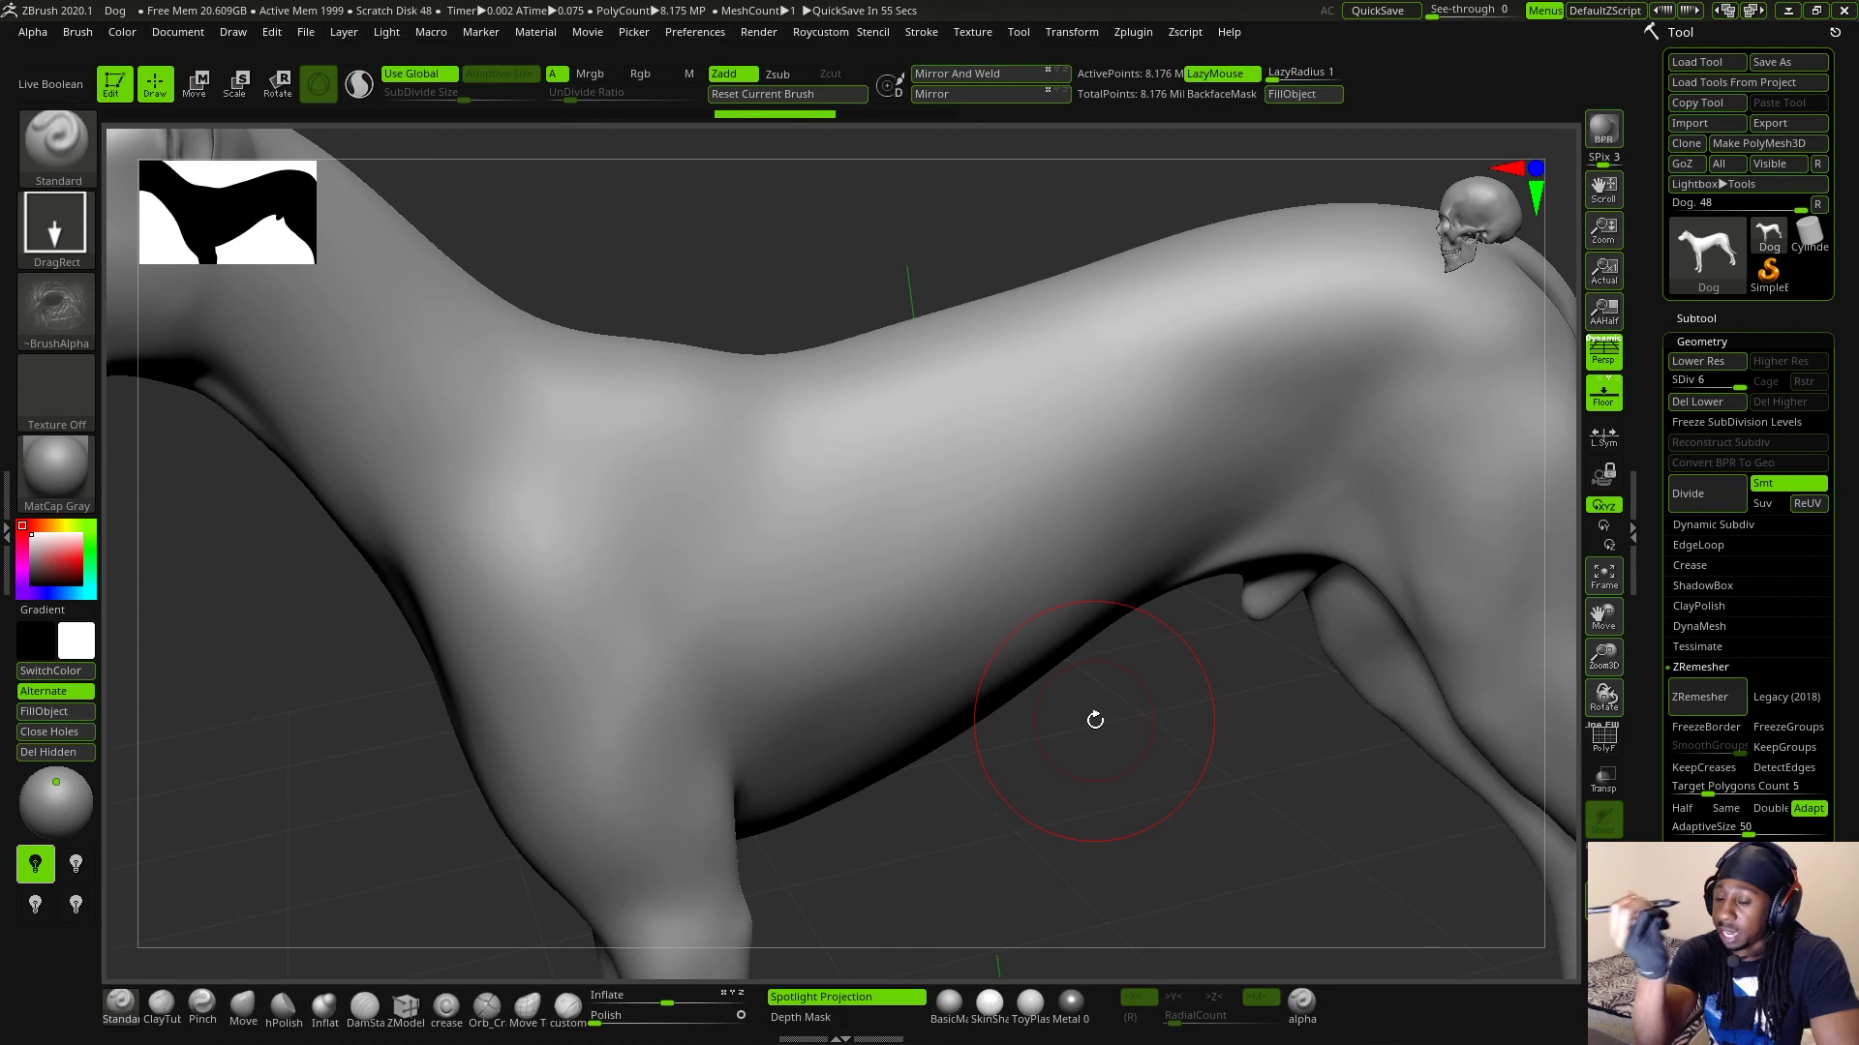
pyautogui.click(782, 74)
pyautogui.moveTo(1062, 664); pyautogui.dragTo(1054, 757)
pyautogui.moveTo(859, 551)
pyautogui.mouseDown()
pyautogui.moveTo(1034, 784)
pyautogui.moveTo(1087, 826)
pyautogui.moveTo(1122, 764)
pyautogui.moveTo(1065, 785)
pyautogui.moveTo(1080, 847)
pyautogui.moveTo(1078, 770)
pyautogui.mouseUp()
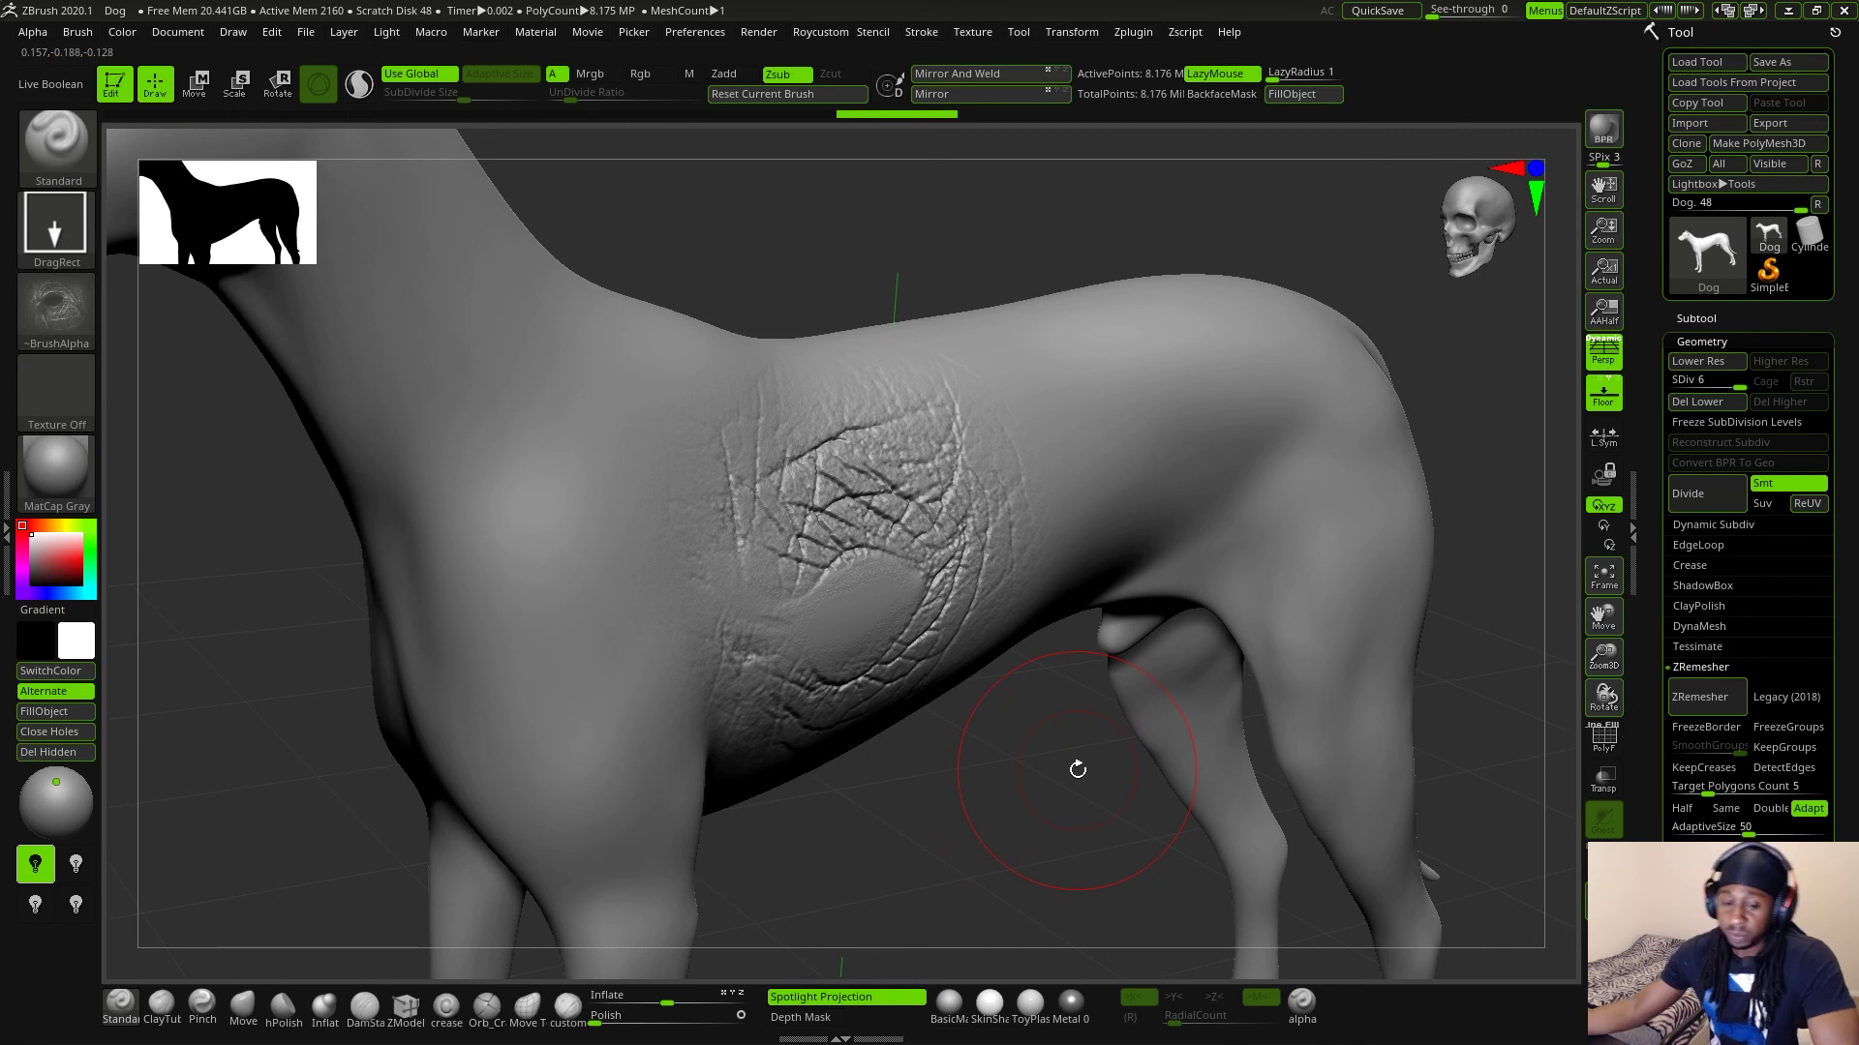
pyautogui.hotkey('ctrl', 'z')
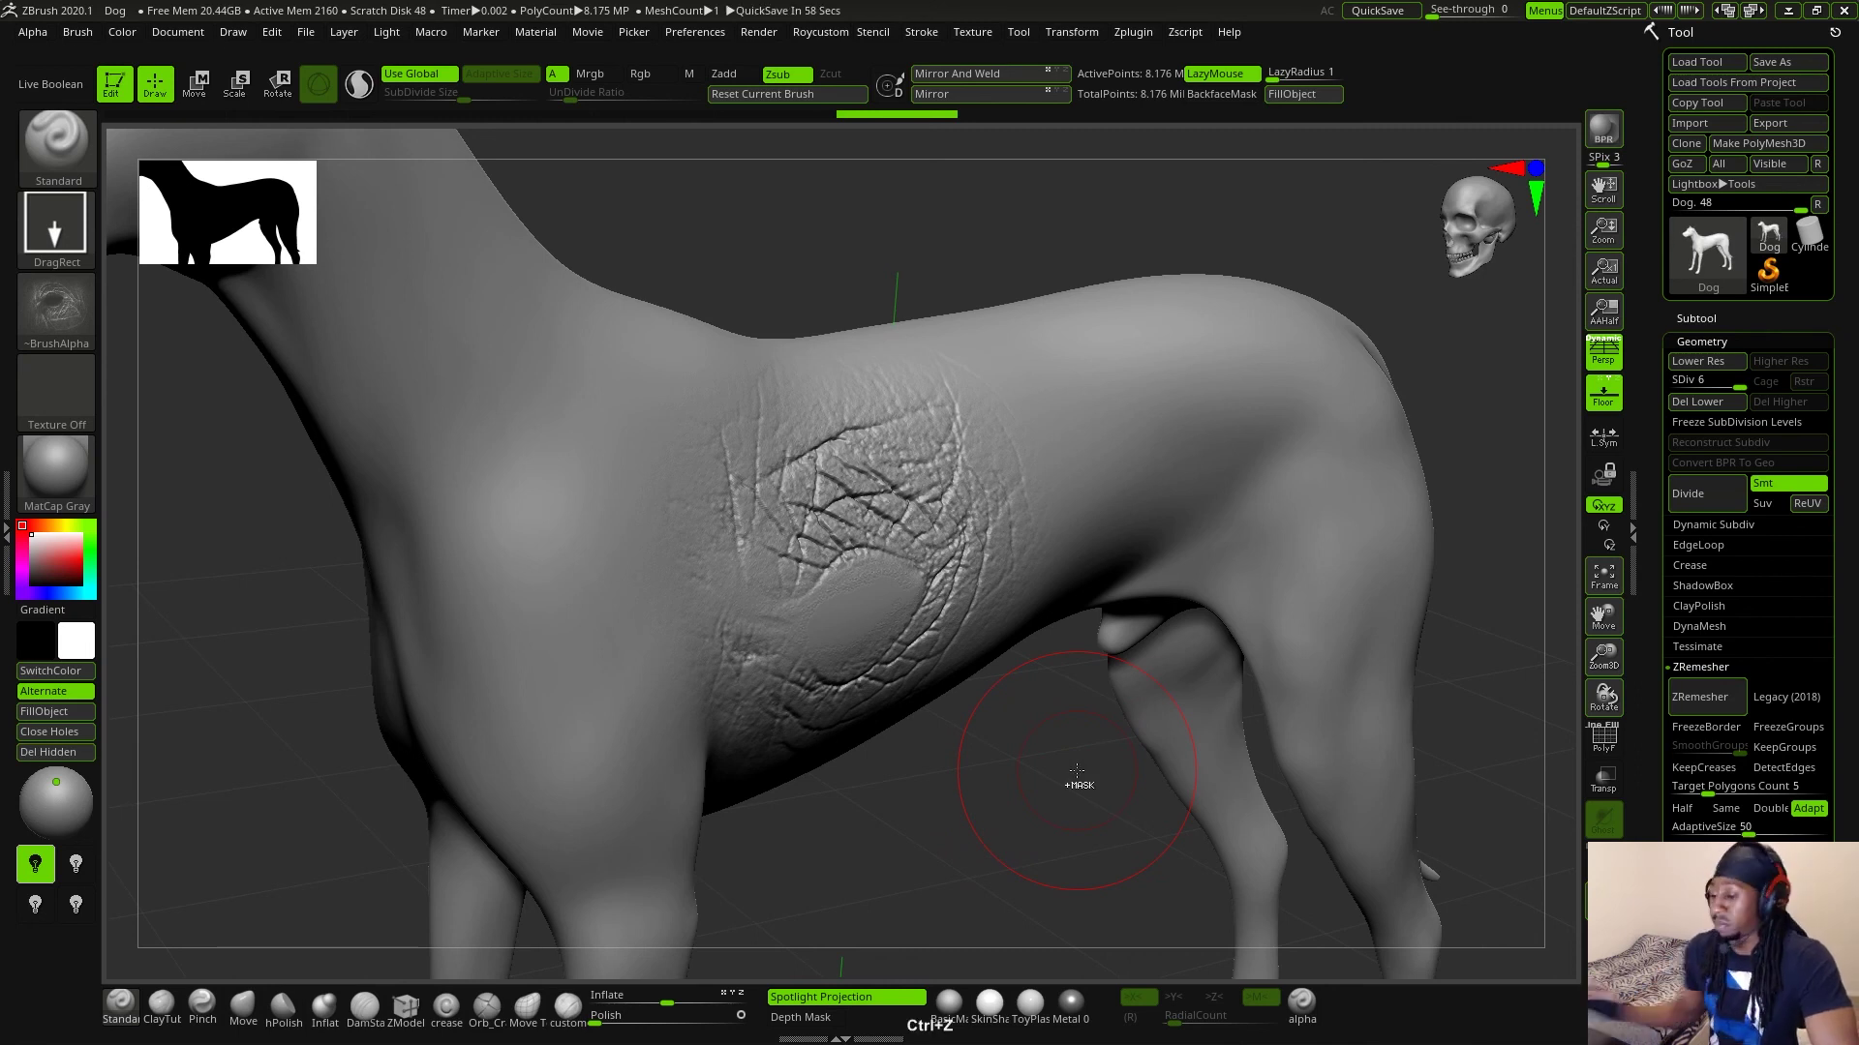